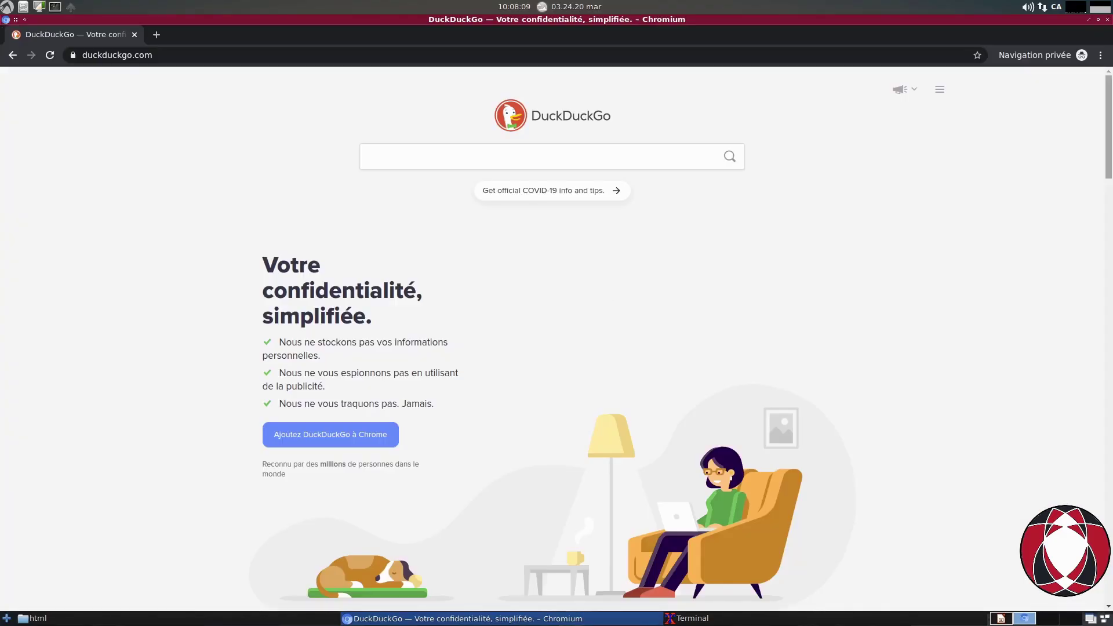
pyautogui.doubleClick(432, 58)
pyautogui.tripleClick(432, 58)
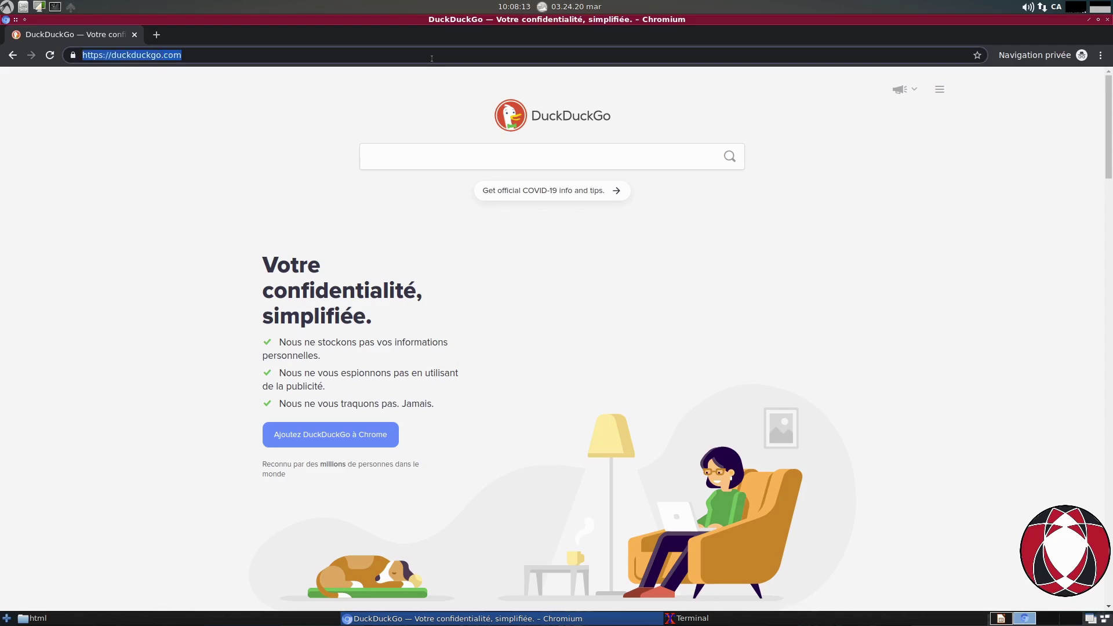
pyautogui.write('http://localh')
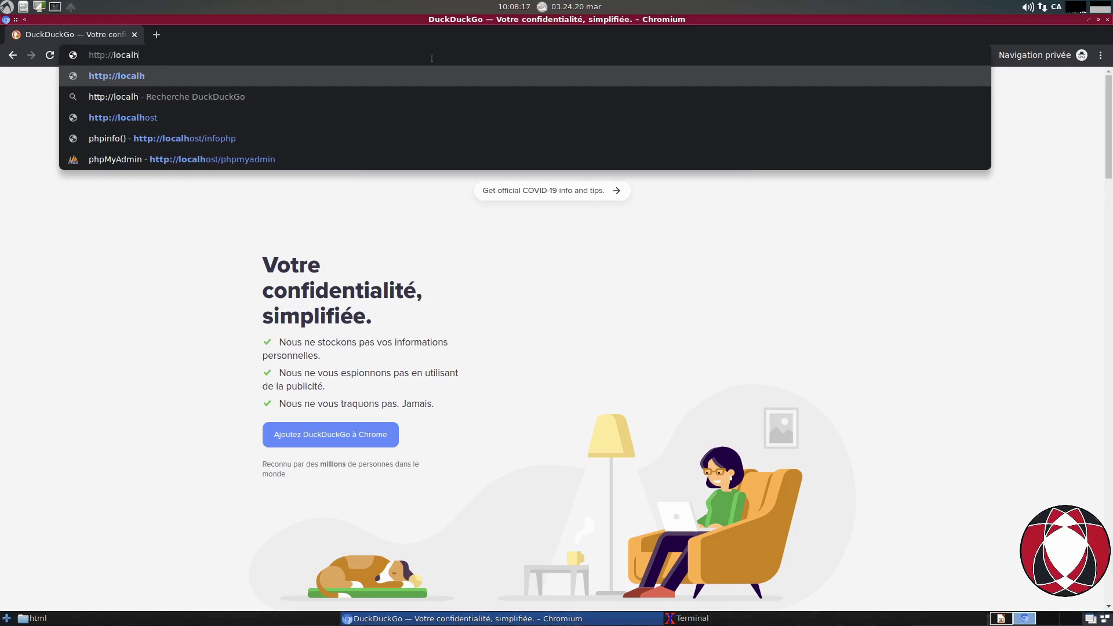
pyautogui.write('ost')
pyautogui.press('Return')
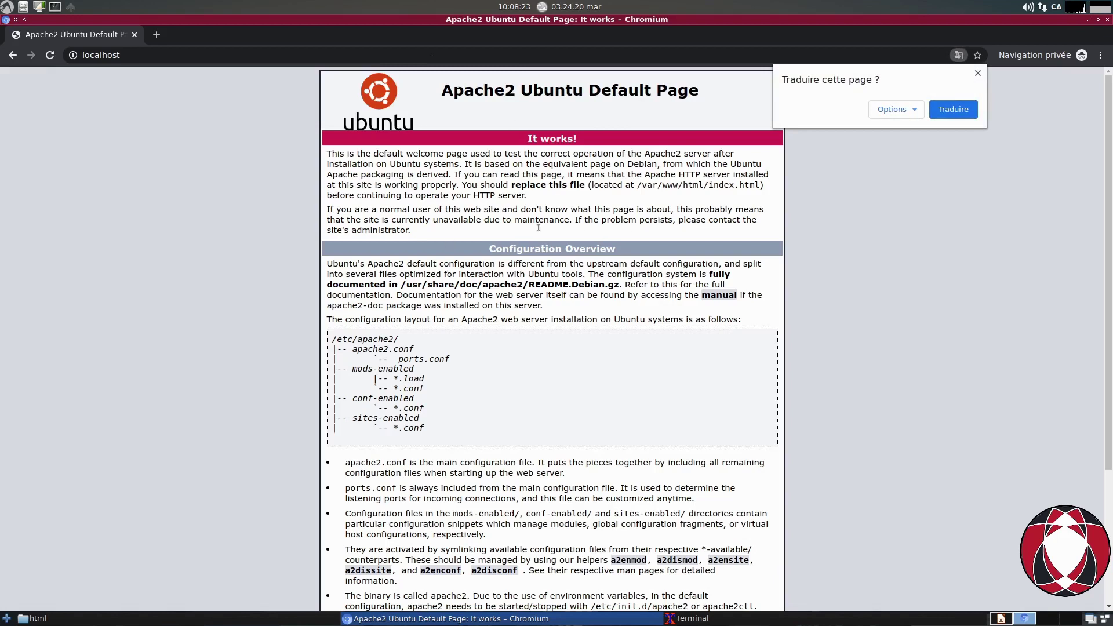
# Step: Open the WordPress site in the uealf folder at localhost/uealf
pyautogui.click(172, 58)
pyautogui.click(172, 58)
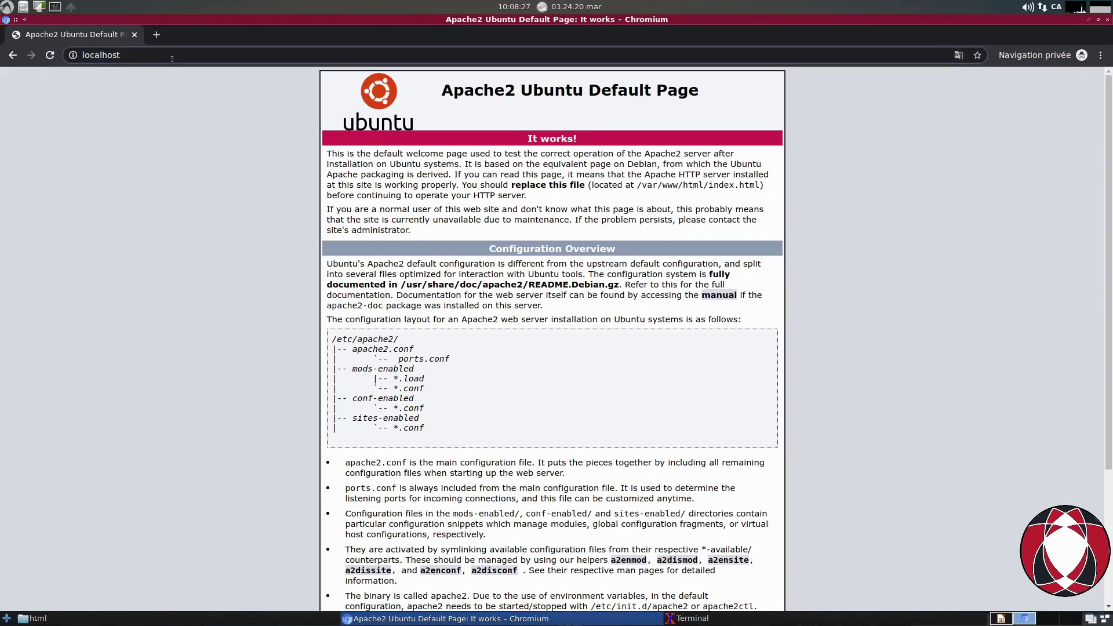
pyautogui.write('/')
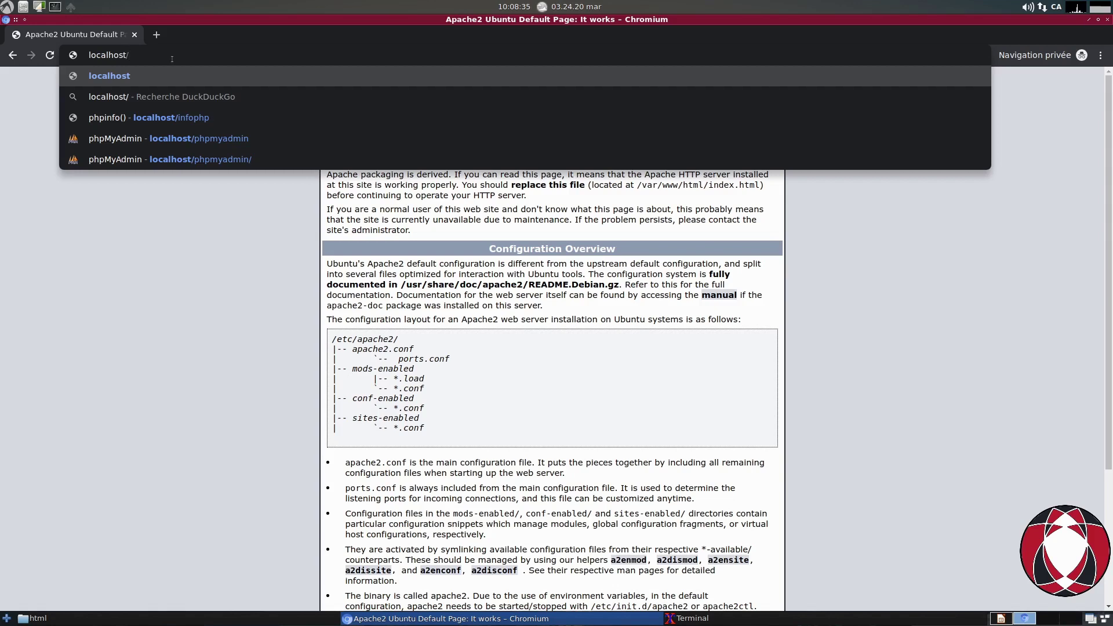
pyautogui.write('uealf')
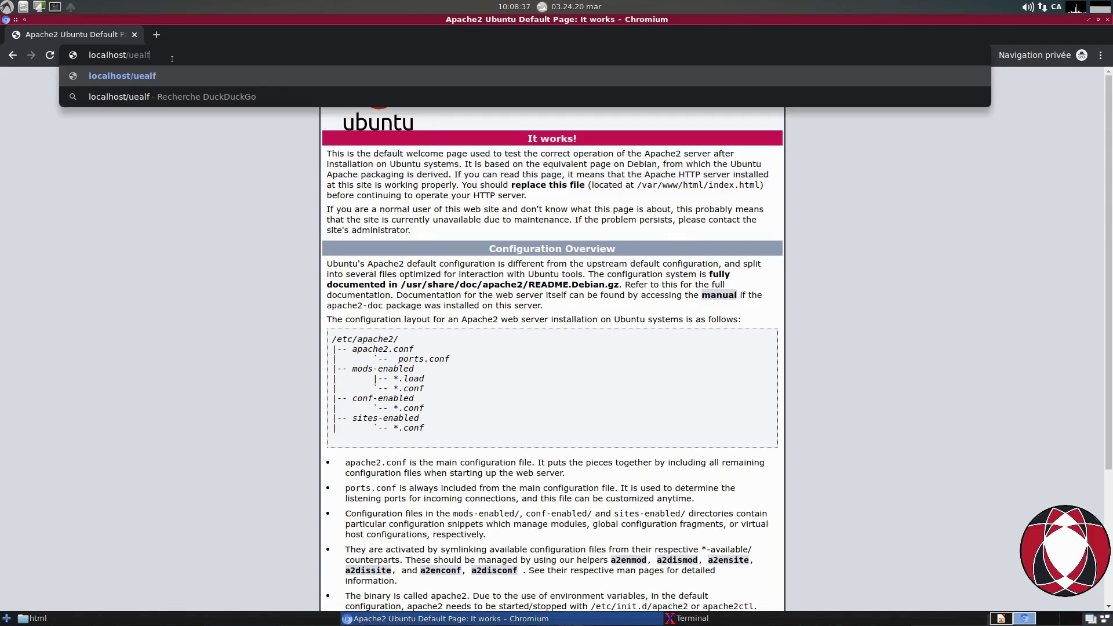
pyautogui.press('Return')
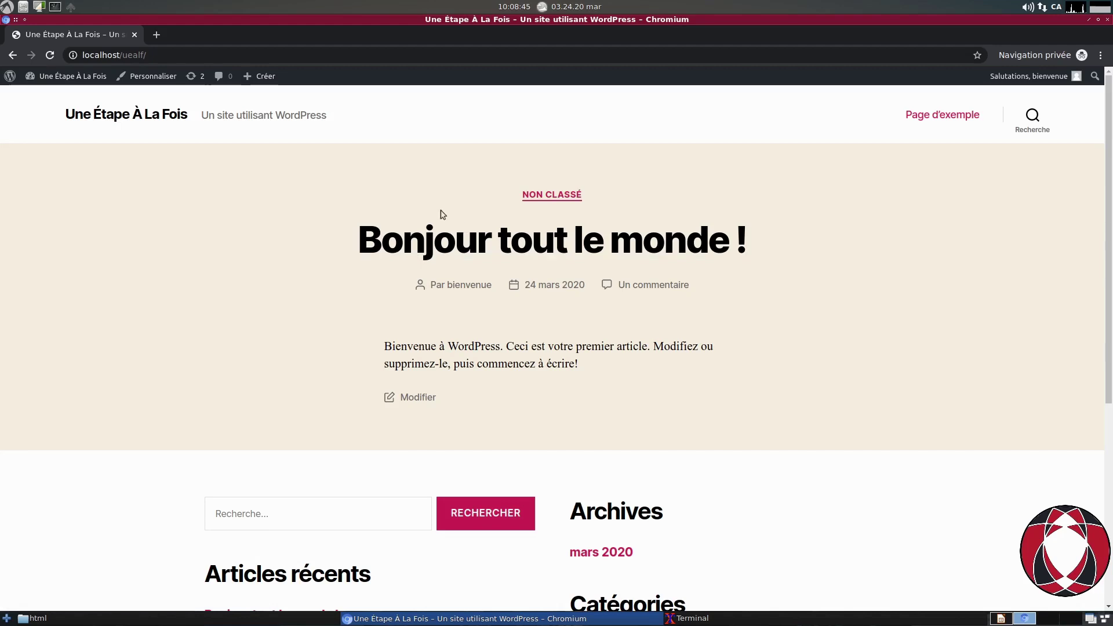
# Step: Log out of the WordPress site and reopen its home page at localhost/uealf
pyautogui.moveTo(1027, 76)
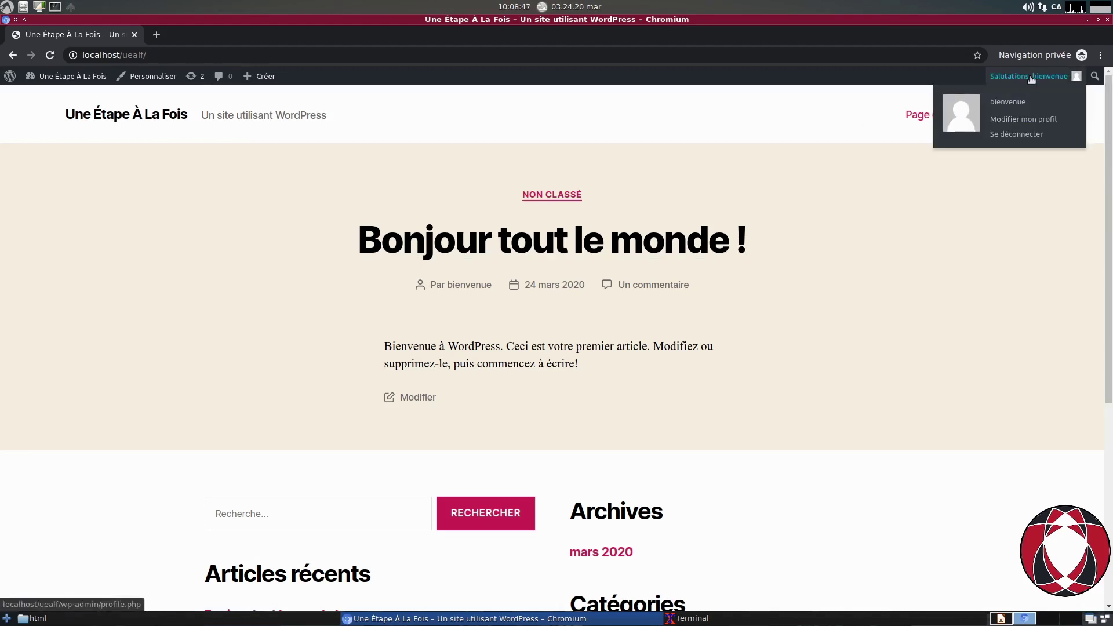
pyautogui.click(1023, 139)
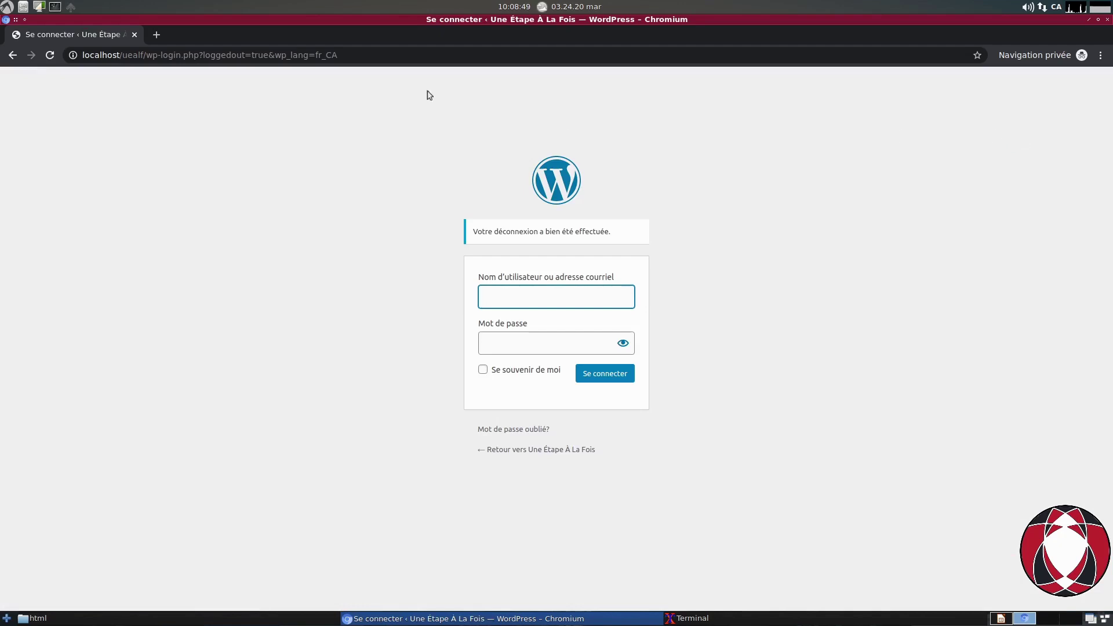
pyautogui.click(380, 55)
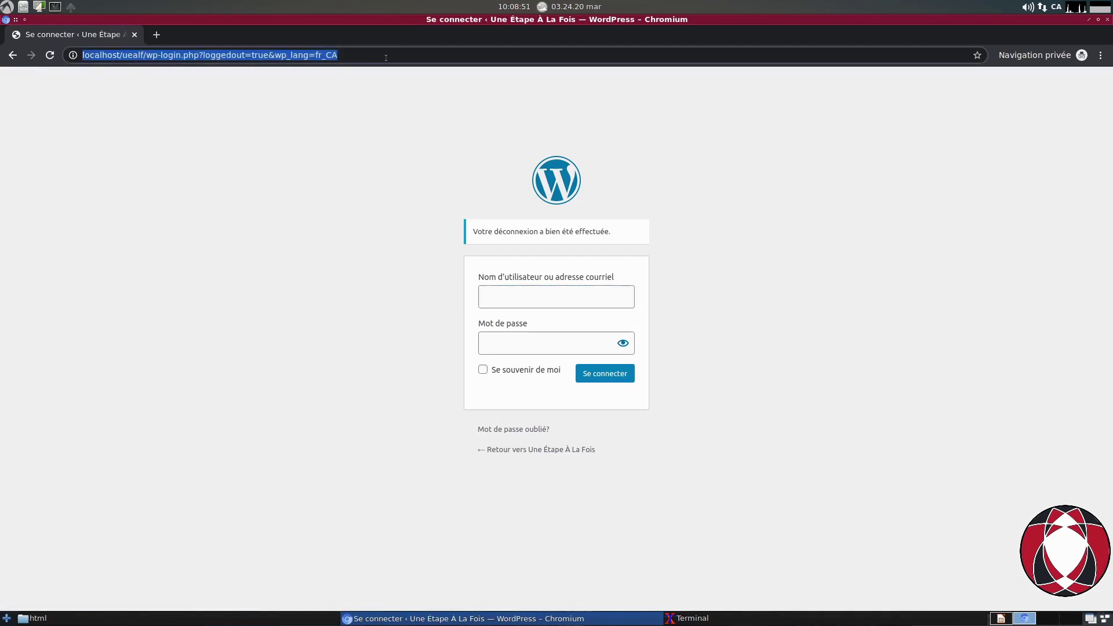
pyautogui.press('End')
pyautogui.press('BackSpace')
pyautogui.press('BackSpace')
pyautogui.press('BackSpace')
pyautogui.press('BackSpace')
pyautogui.press('BackSpace')
pyautogui.press('BackSpace')
pyautogui.press('BackSpace')
pyautogui.press('BackSpace')
pyautogui.press('BackSpace')
pyautogui.press('BackSpace')
pyautogui.press('BackSpace')
pyautogui.press('BackSpace')
pyautogui.press('BackSpace')
pyautogui.press('BackSpace')
pyautogui.press('BackSpace')
pyautogui.press('BackSpace')
pyautogui.press('BackSpace')
pyautogui.press('BackSpace')
pyautogui.press('BackSpace')
pyautogui.press('BackSpace')
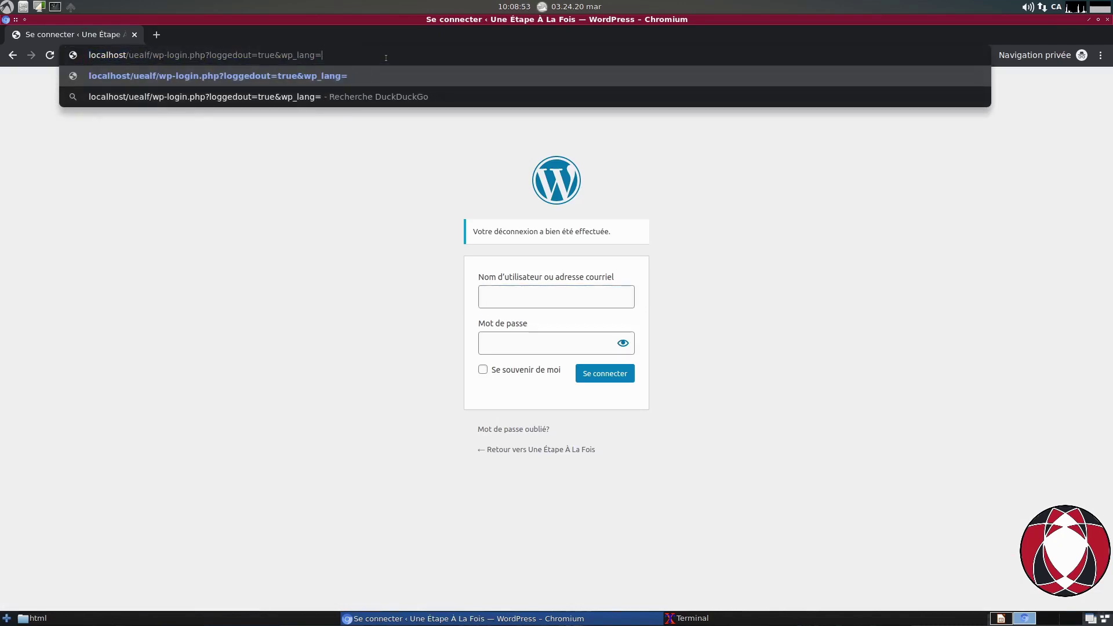
pyautogui.press('BackSpace')
pyautogui.press('BackSpace')
pyautogui.press('BackSpace')
pyautogui.press('BackSpace')
pyautogui.press('BackSpace')
pyautogui.press('BackSpace')
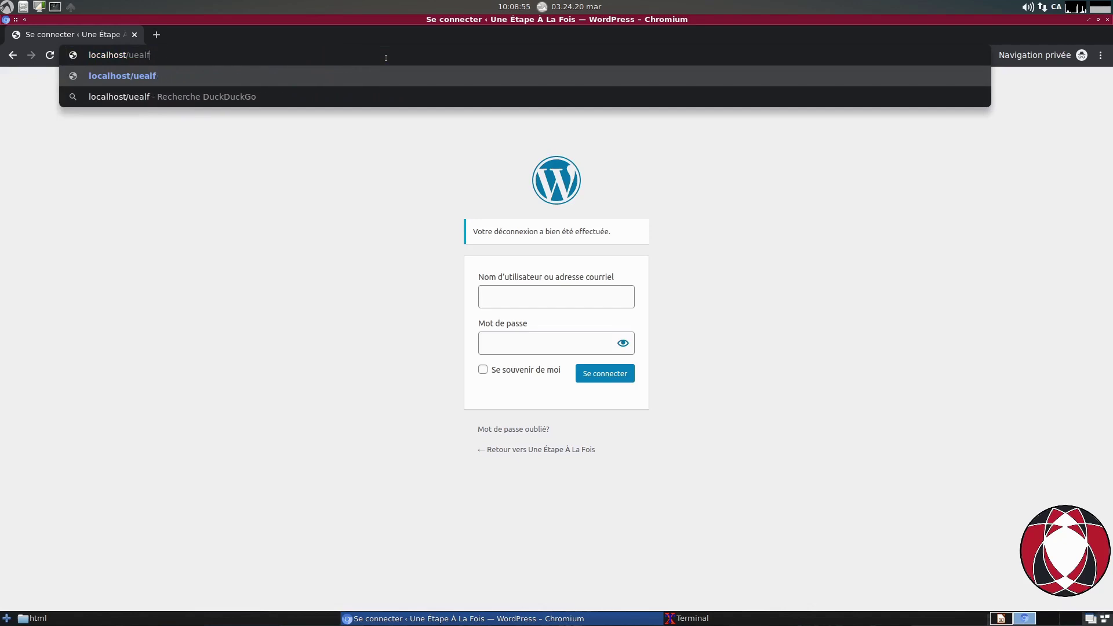
pyautogui.press('Return')
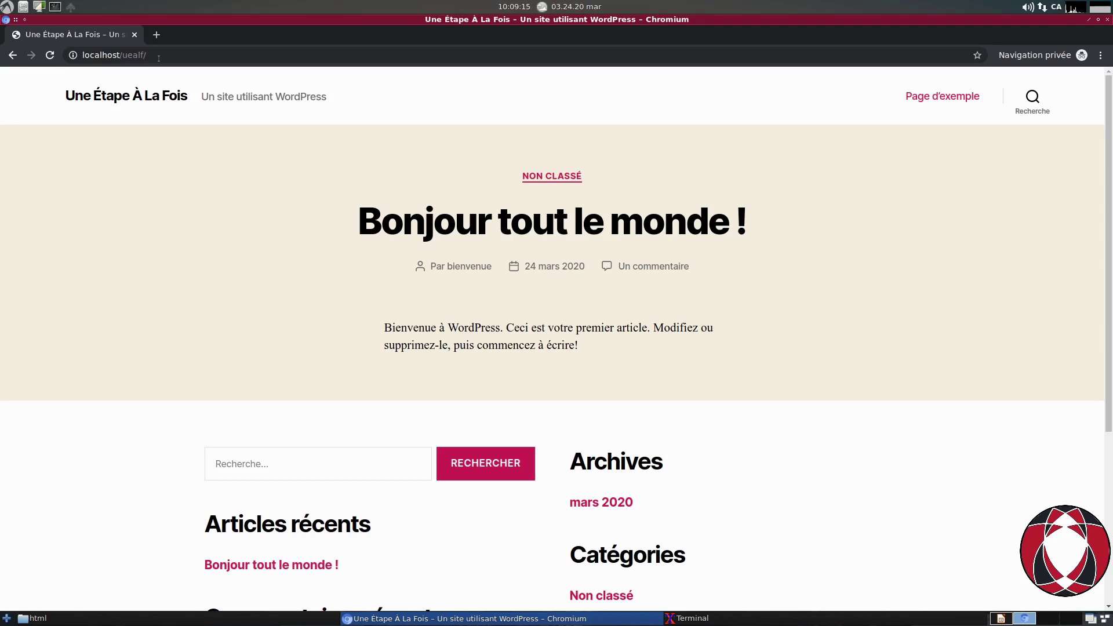
# Step: Examine the server part and the folder part of the site's web address
pyautogui.doubleClick(101, 55)
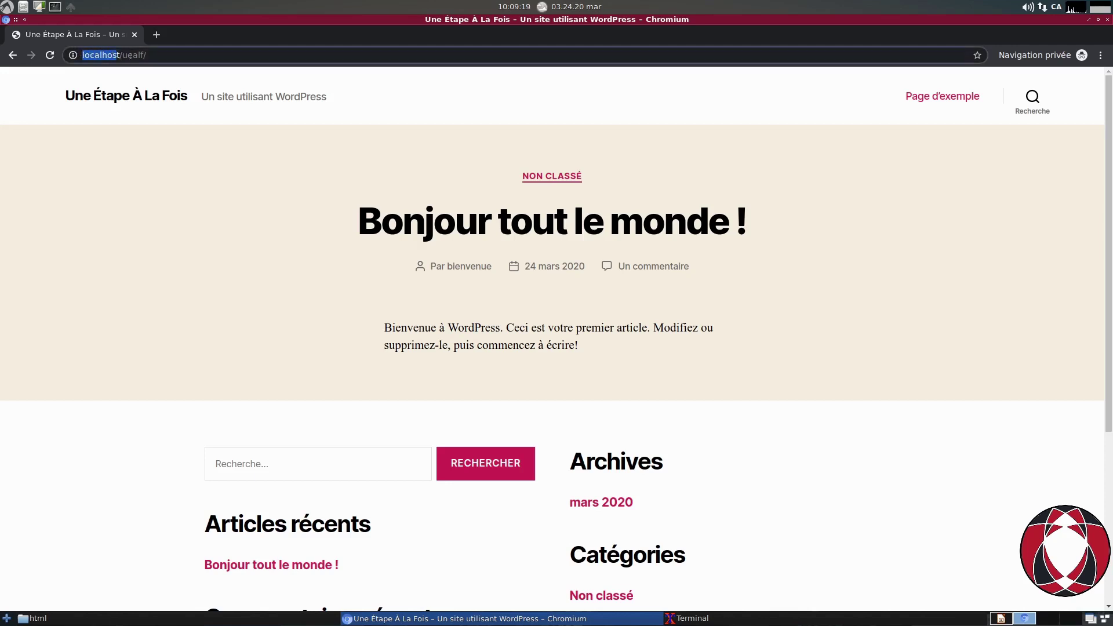
pyautogui.doubleClick(135, 56)
pyautogui.click(175, 56)
pyautogui.moveTo(162, 56); pyautogui.dragTo(82, 55)
pyautogui.click(157, 58)
pyautogui.moveTo(112, 55); pyautogui.dragTo(80, 55)
pyautogui.doubleClick(102, 55)
pyautogui.doubleClick(130, 54)
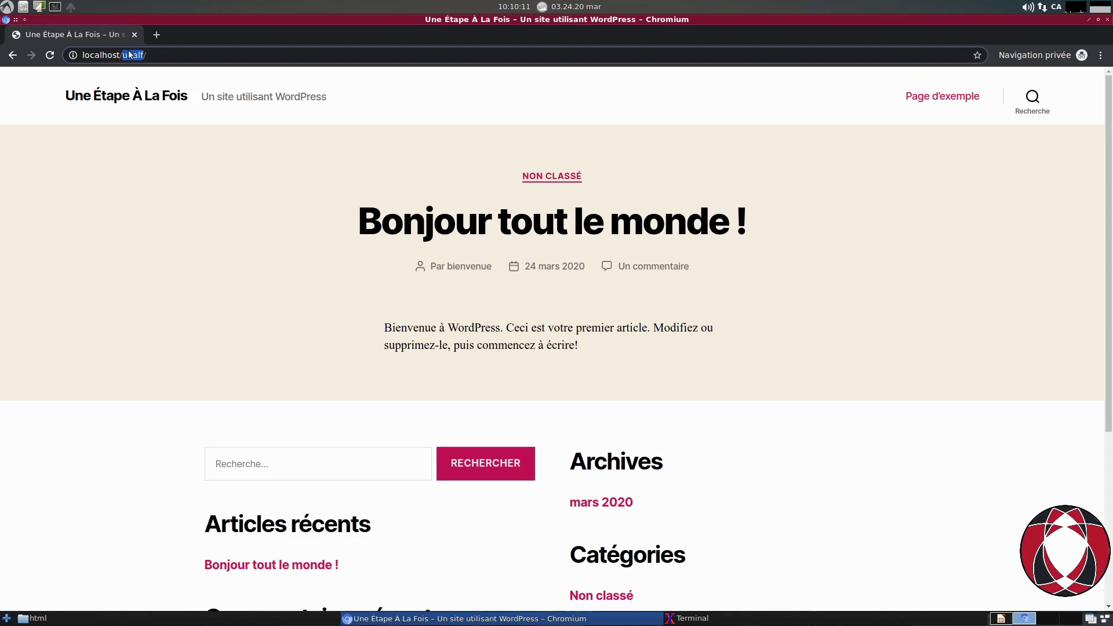
# Step: Open the site's administration login page at localhost/uealf/wp-admin
pyautogui.click(161, 58)
pyautogui.write('w')
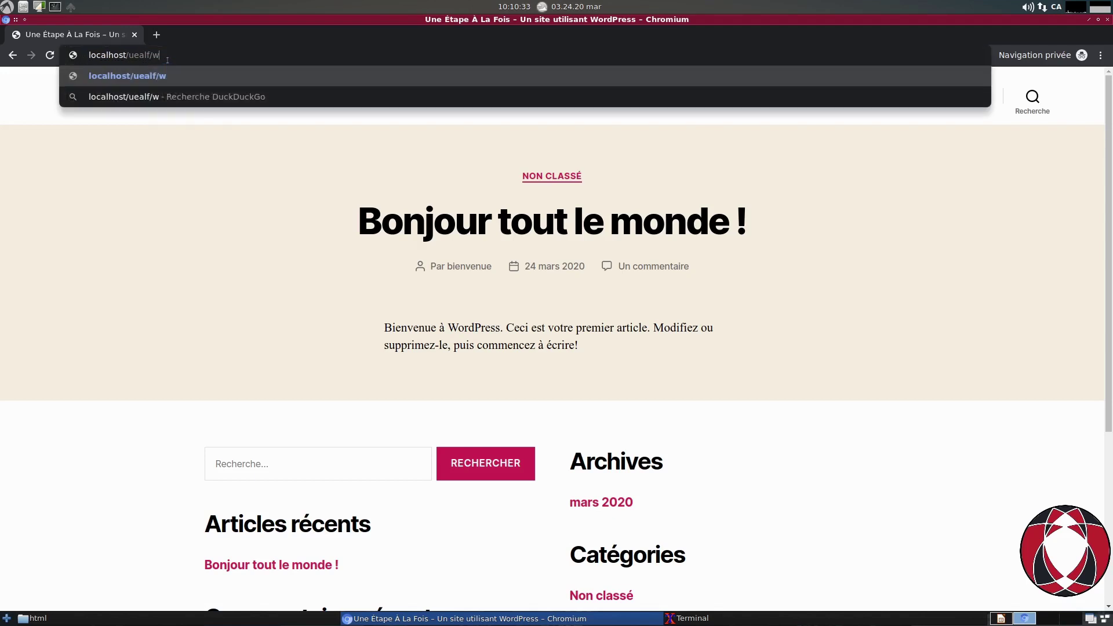
pyautogui.write('p-admin')
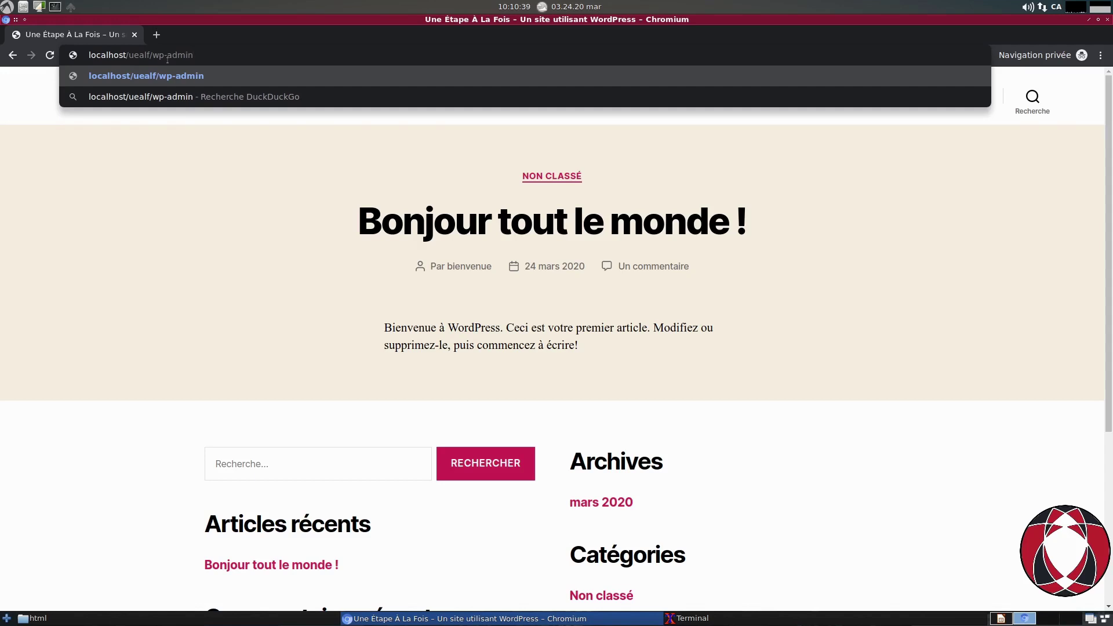
pyautogui.press('Return')
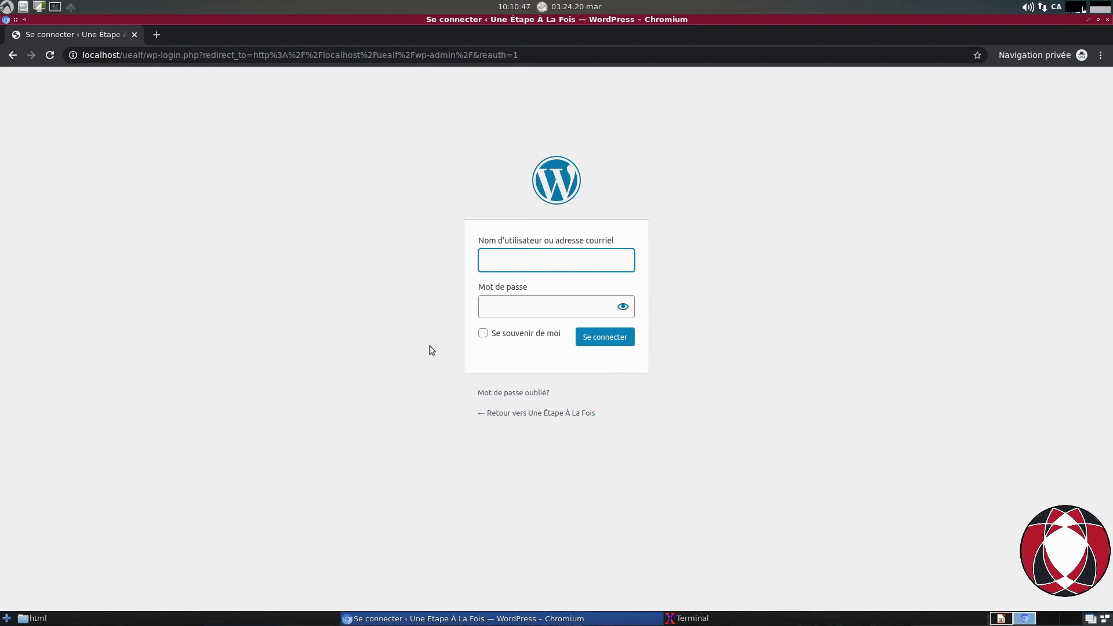
# Step: Log in to the WordPress dashboard with the username bienvenue and the account password, checking the password in plain text before submitting
pyautogui.write('bienvenue')
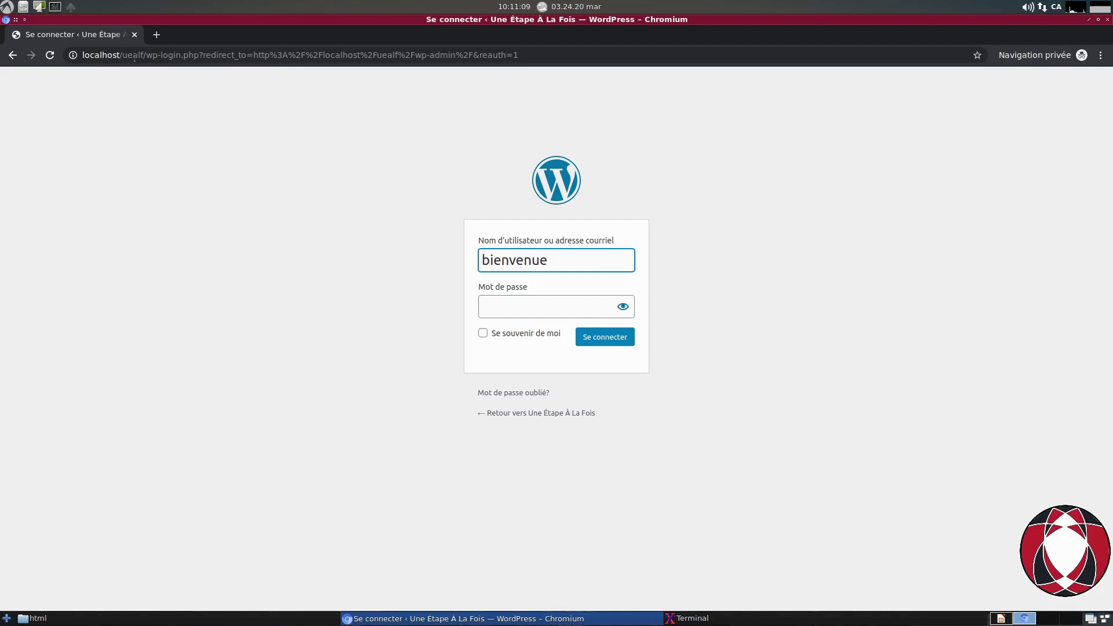
pyautogui.click(540, 317)
pyautogui.write('••')
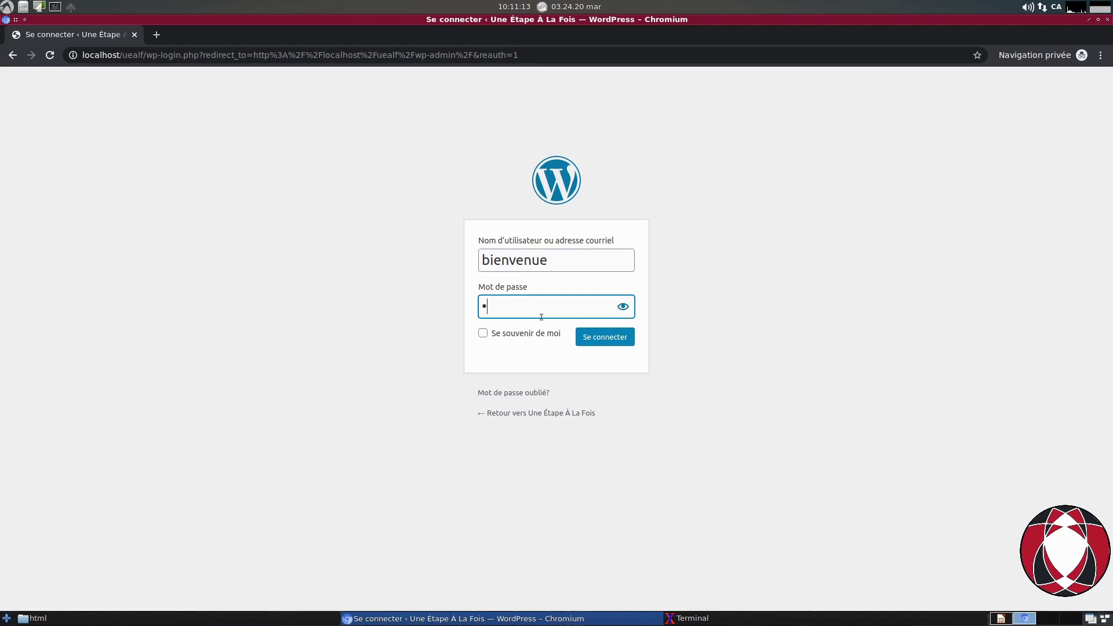
pyautogui.write('•••')
pyautogui.click(623, 307)
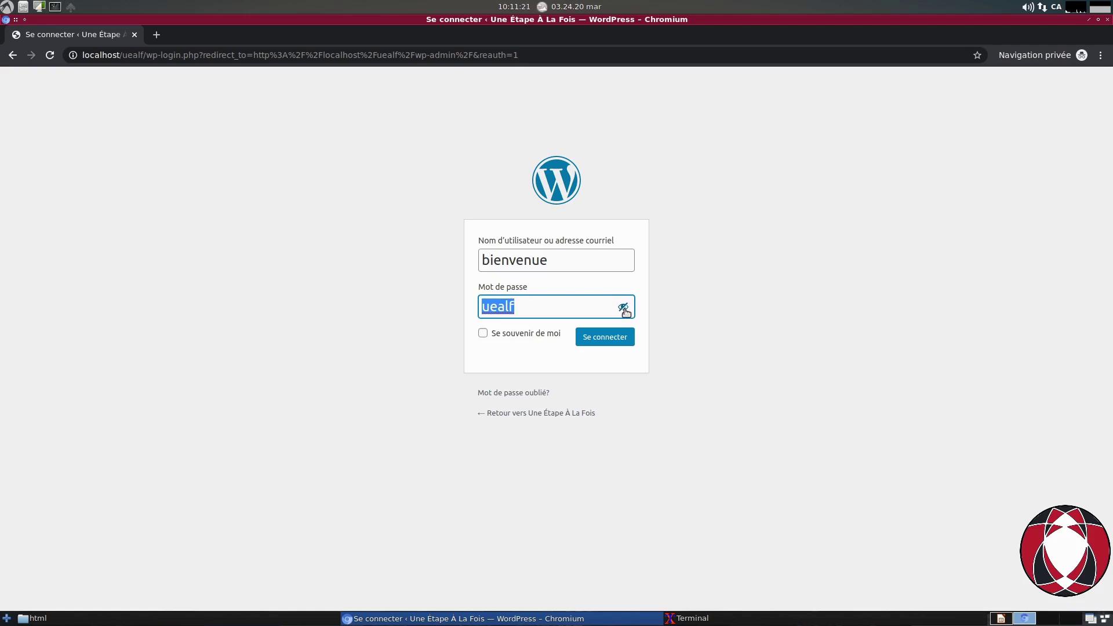
pyautogui.click(624, 309)
pyautogui.click(605, 337)
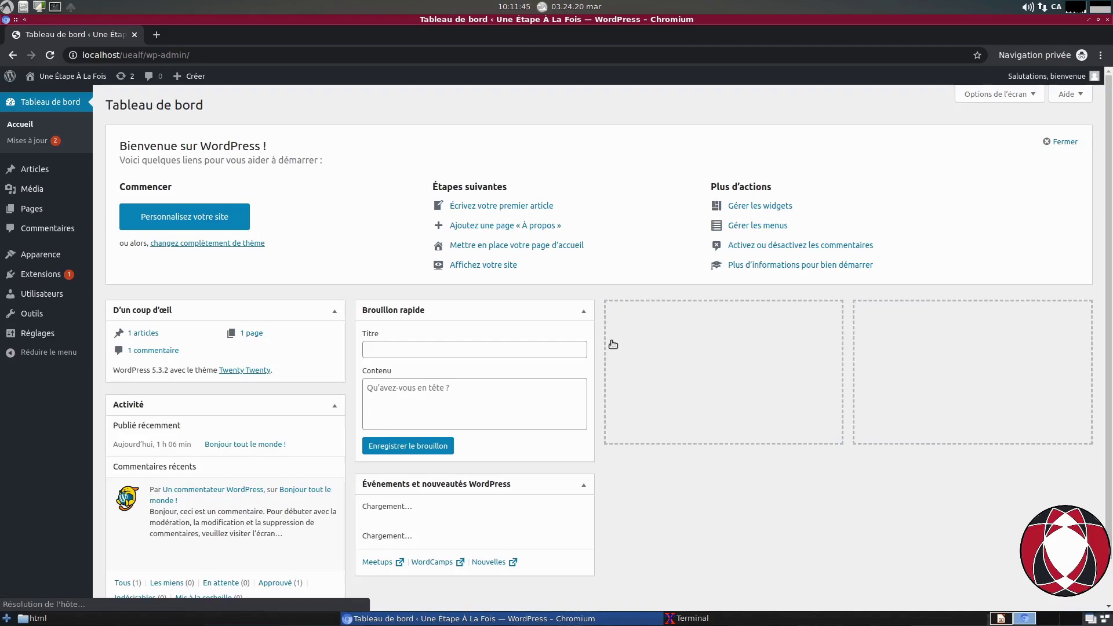
pyautogui.hotkey('ctrl', 'alt', 'Left')
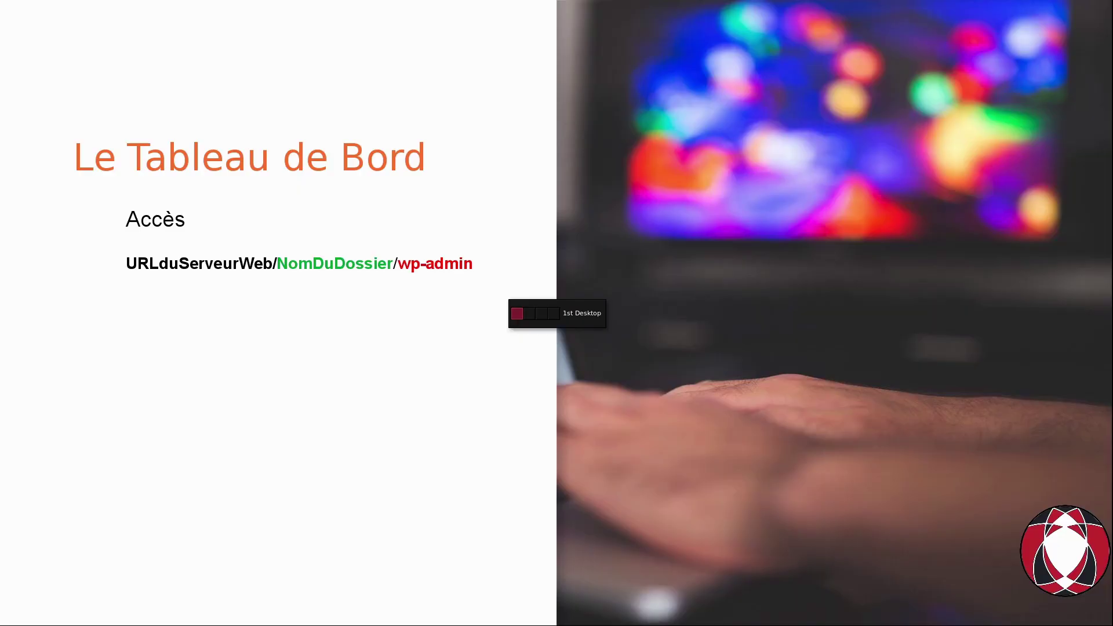
pyautogui.press('Right')
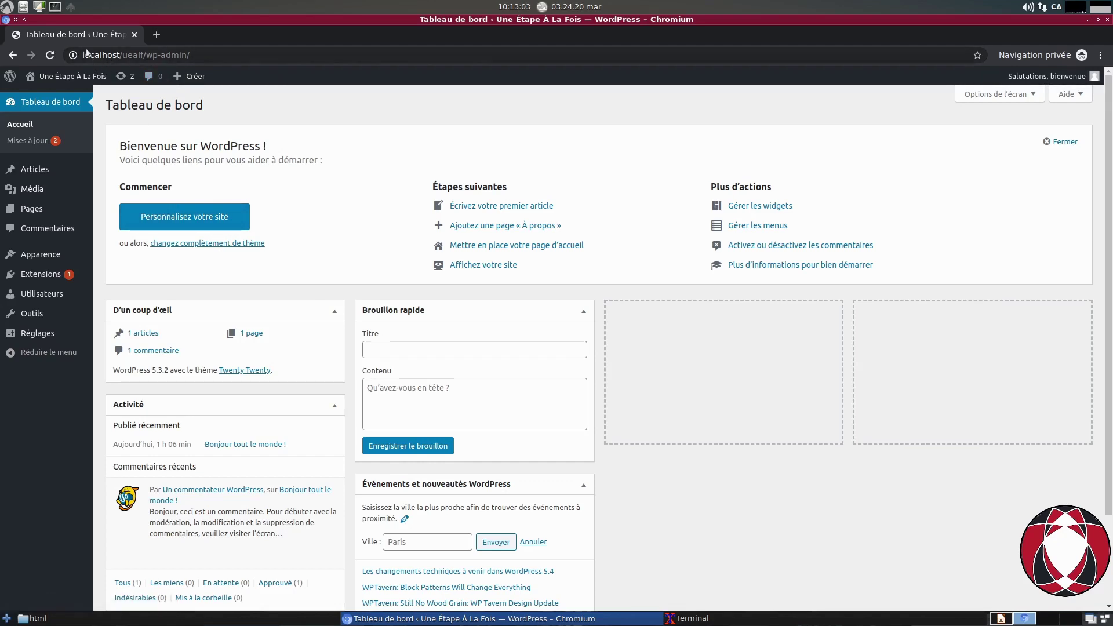
pyautogui.click(101, 55)
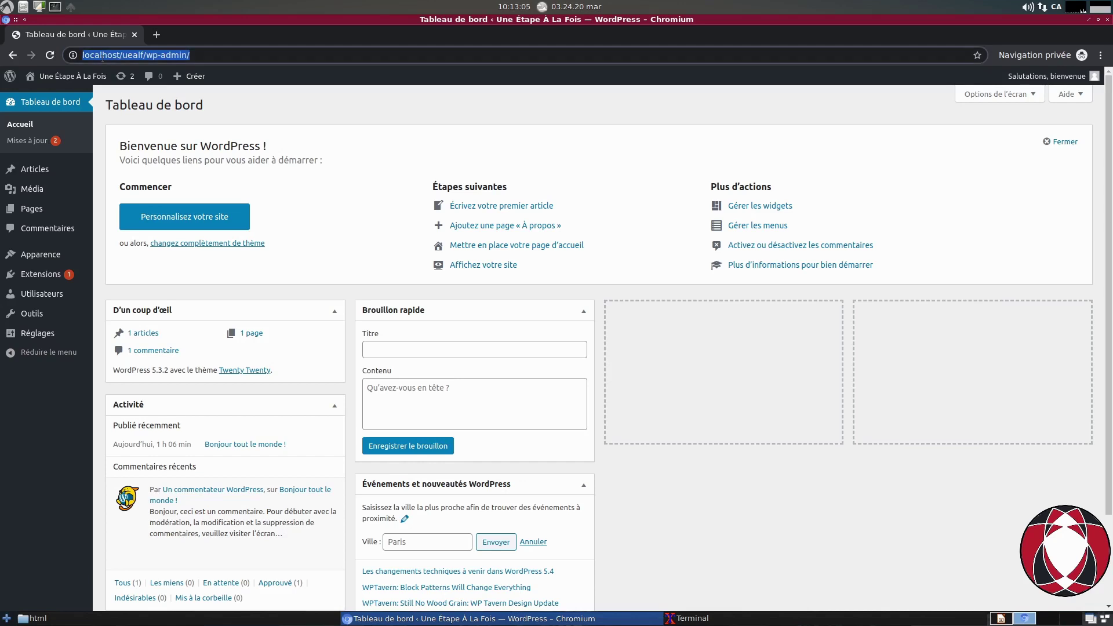
pyautogui.doubleClick(133, 55)
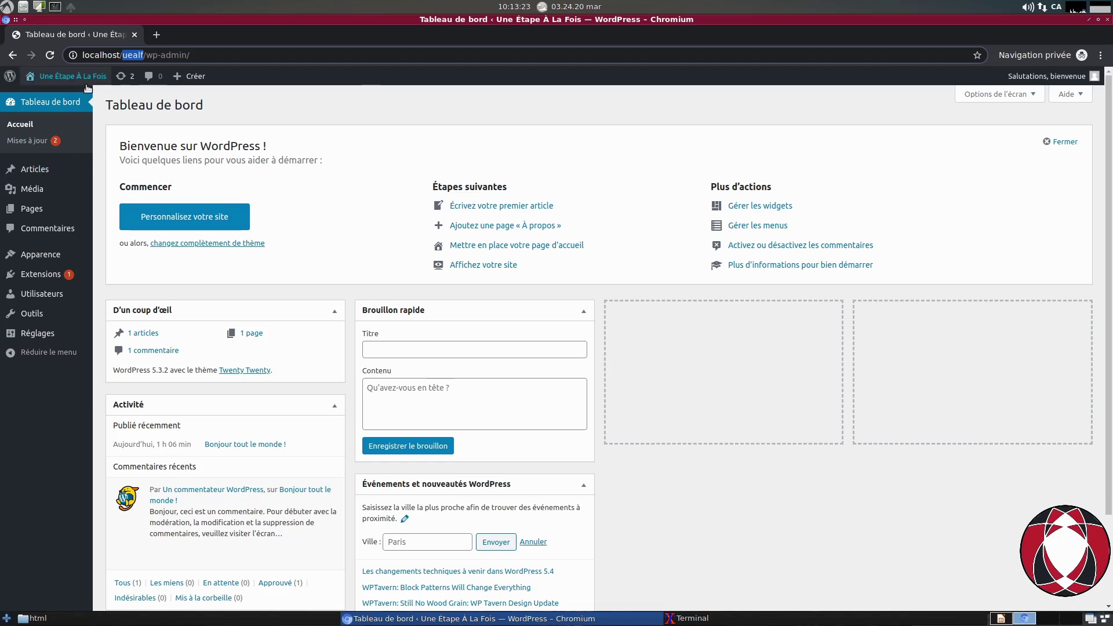
# Step: Open the public website from the dashboard in a new browser tab and switch to that tab
pyautogui.moveTo(88, 82)
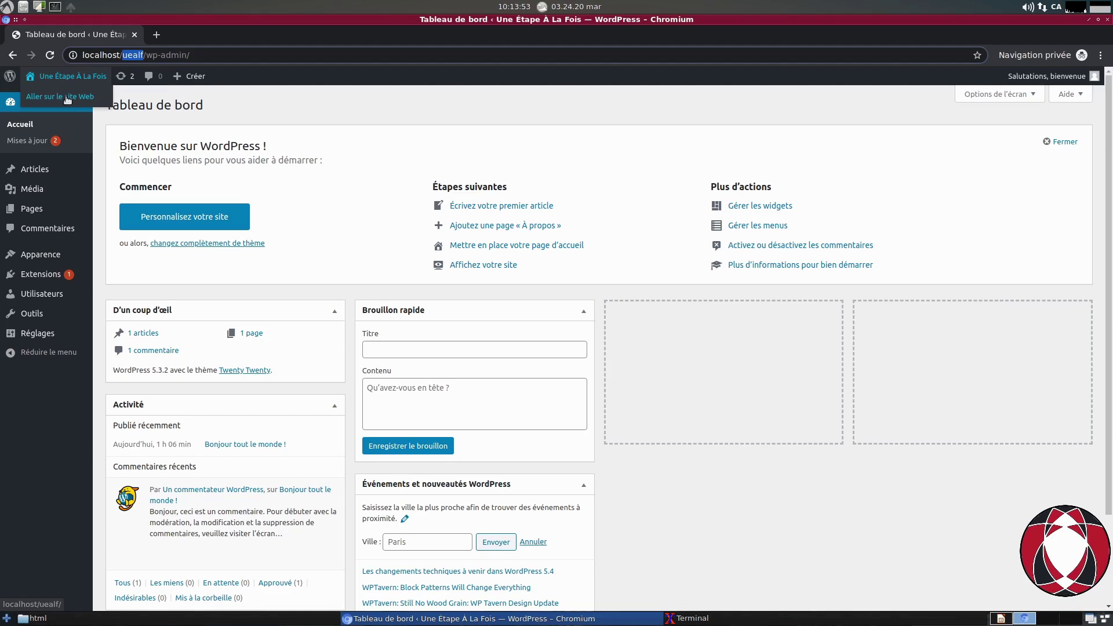
pyautogui.rightClick(68, 100)
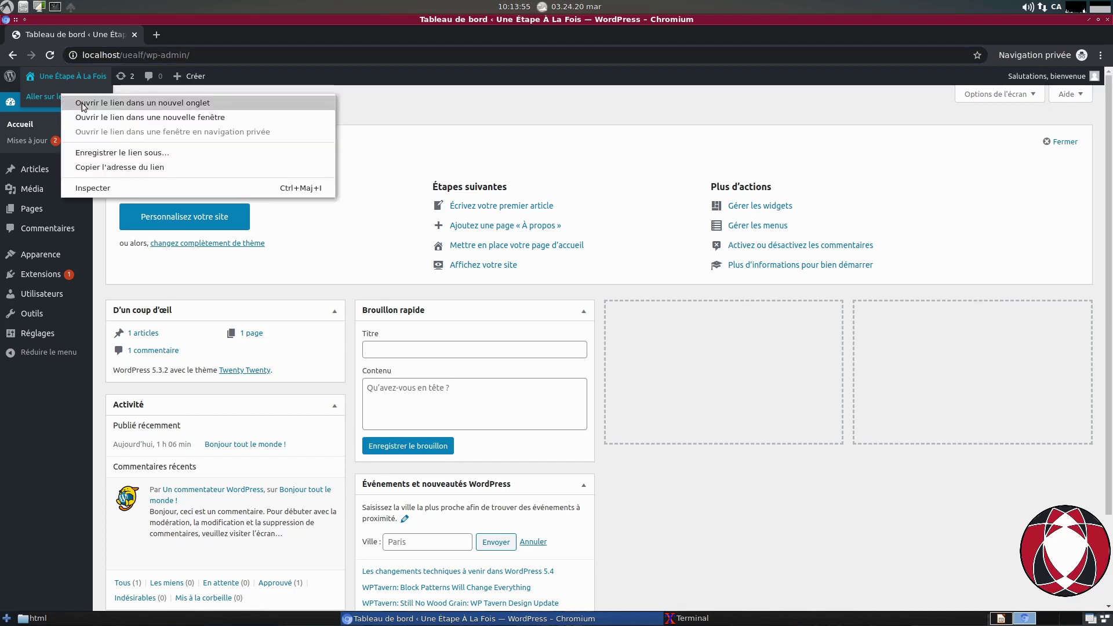
pyautogui.click(110, 106)
pyautogui.click(197, 37)
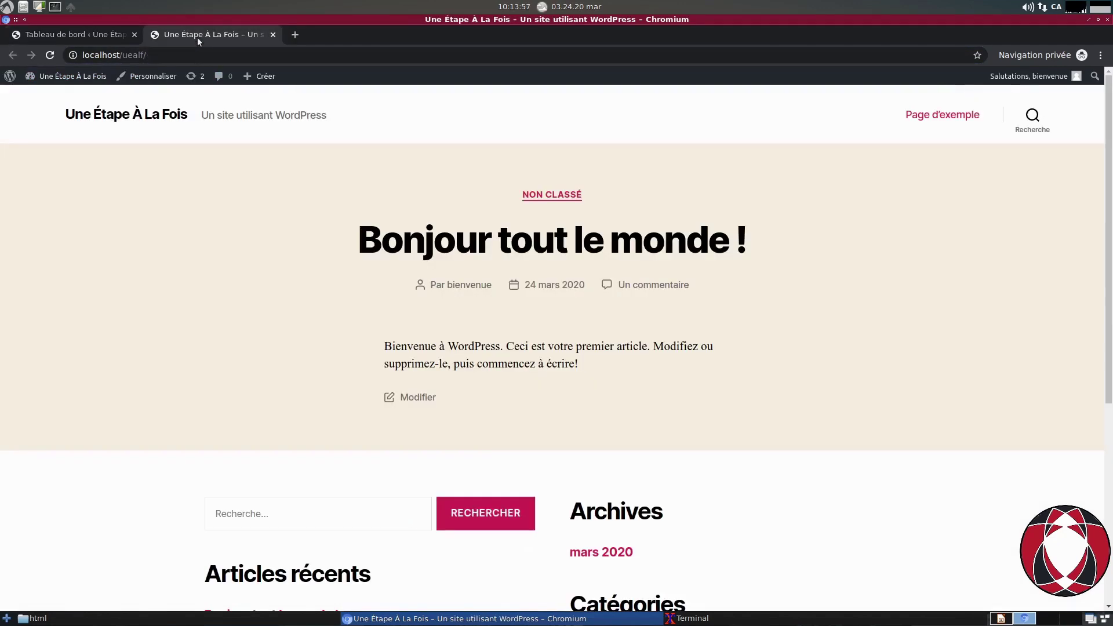
# Step: Compare the administration dashboard with the public site across the two tabs, including the widgets and footer of the public page
pyautogui.click(88, 36)
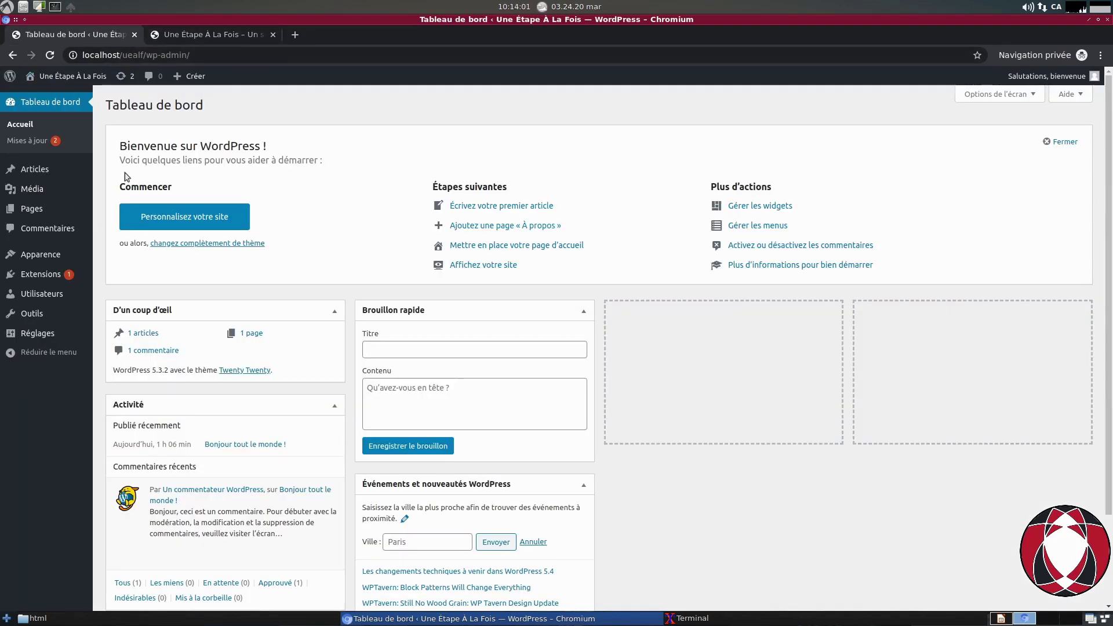
pyautogui.click(203, 34)
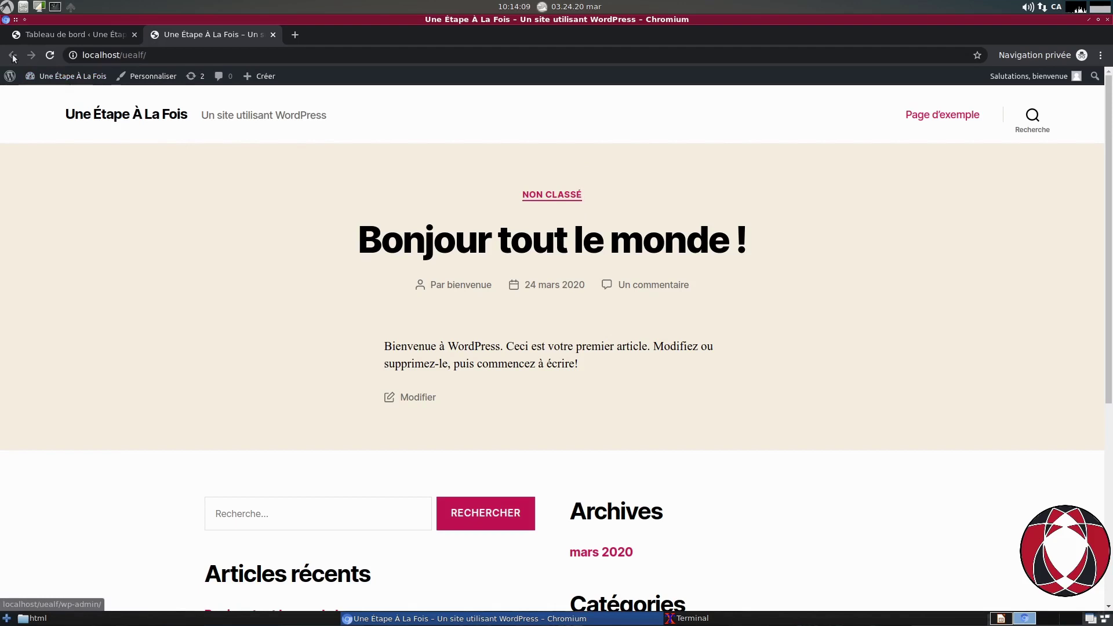
pyautogui.click(75, 34)
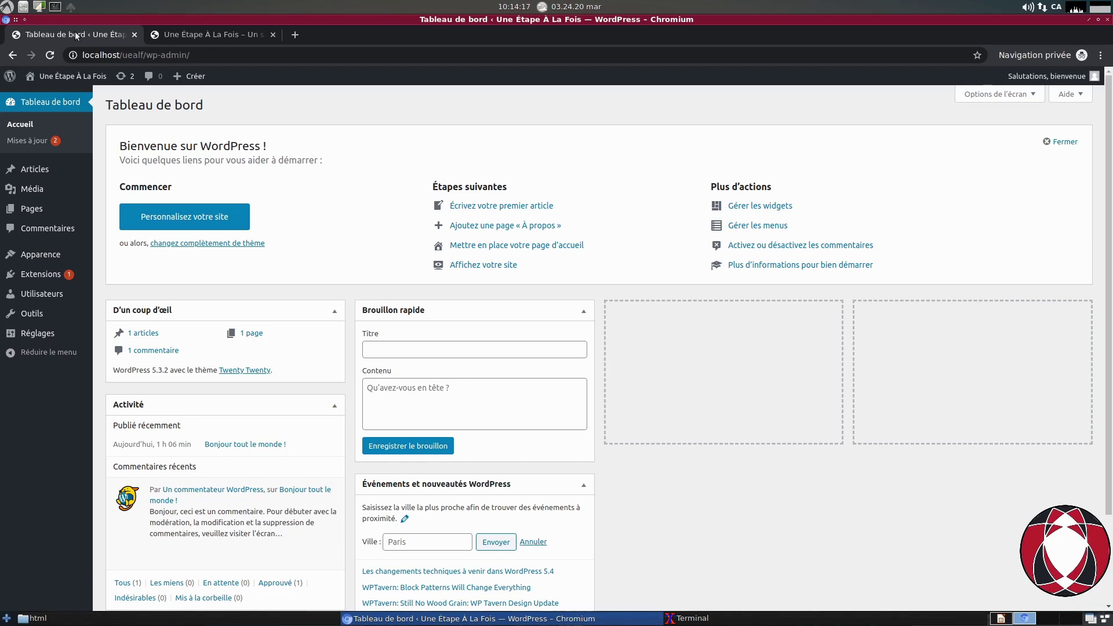
pyautogui.click(163, 36)
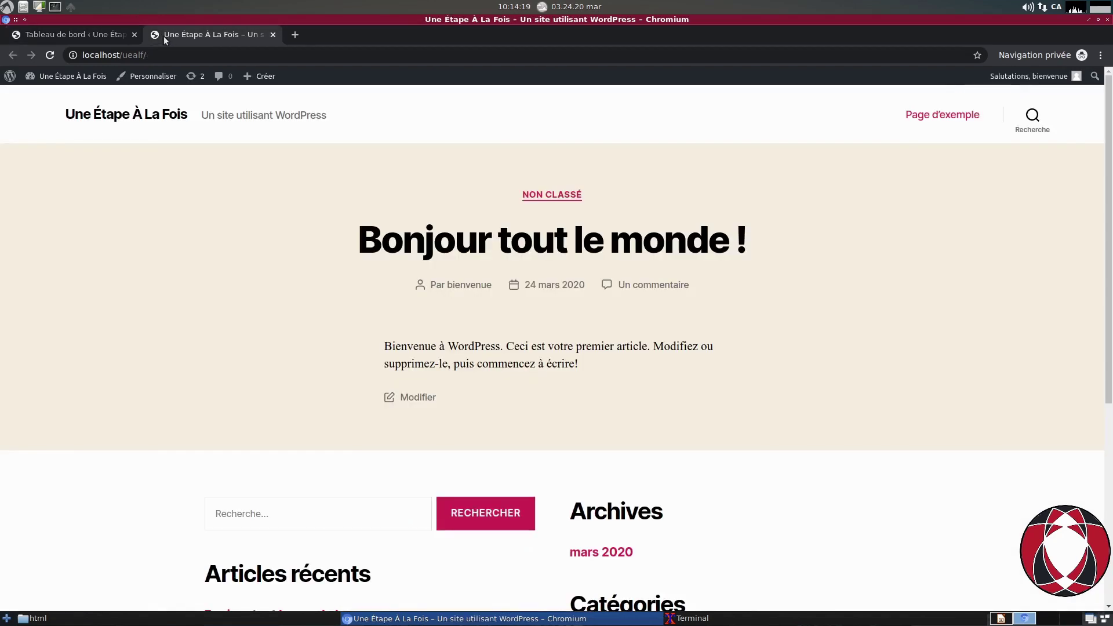
pyautogui.click(58, 37)
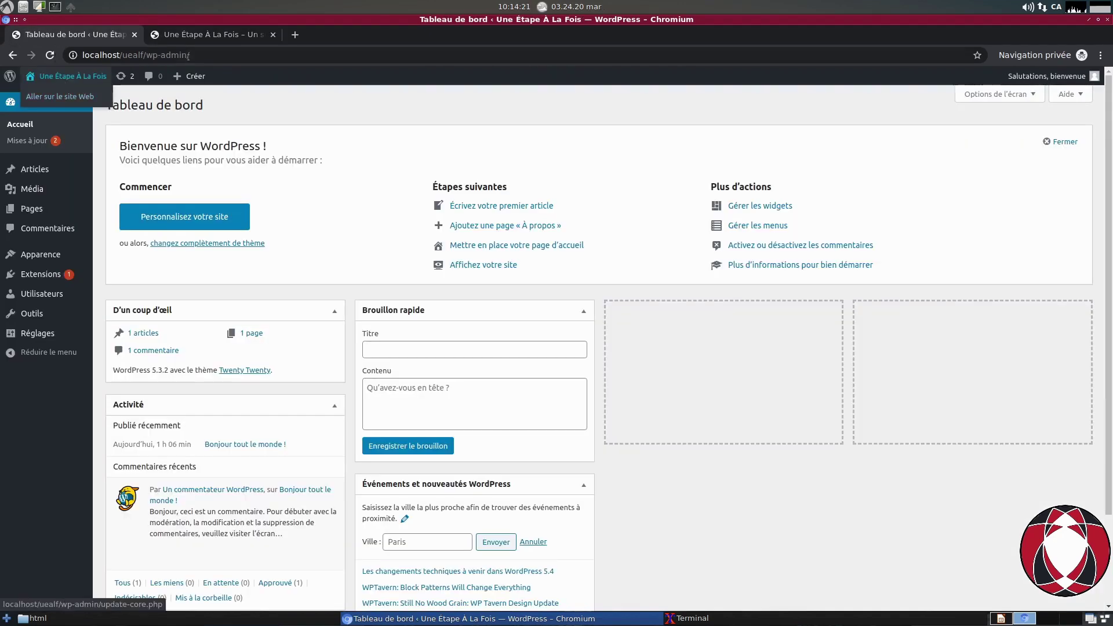
pyautogui.click(203, 35)
pyautogui.scroll(-3, 454, 267)
pyautogui.scroll(-3, 454, 273)
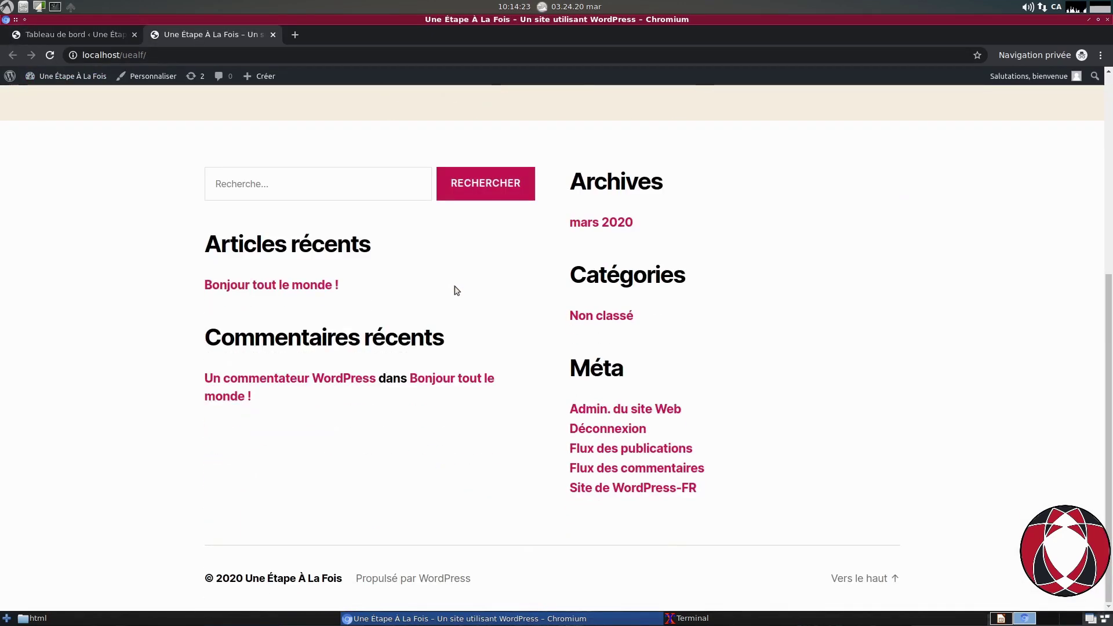
# Step: Return to the administration dashboard tab and examine its toolbar, the account area and the dashboard boxes down to the footer
pyautogui.scroll(5, 457, 300)
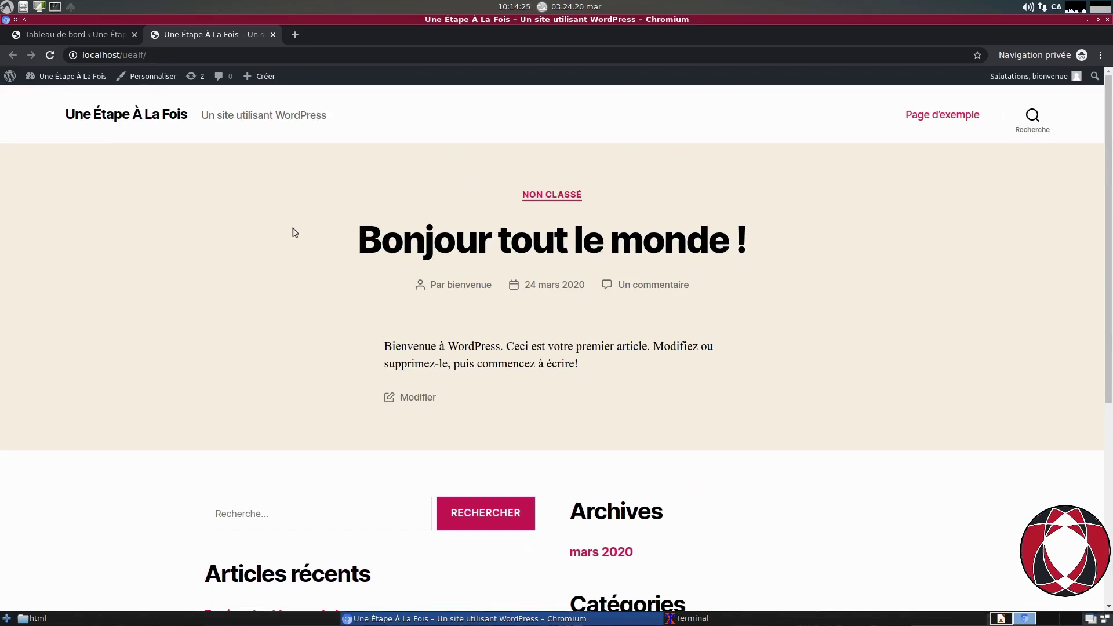
pyautogui.click(86, 32)
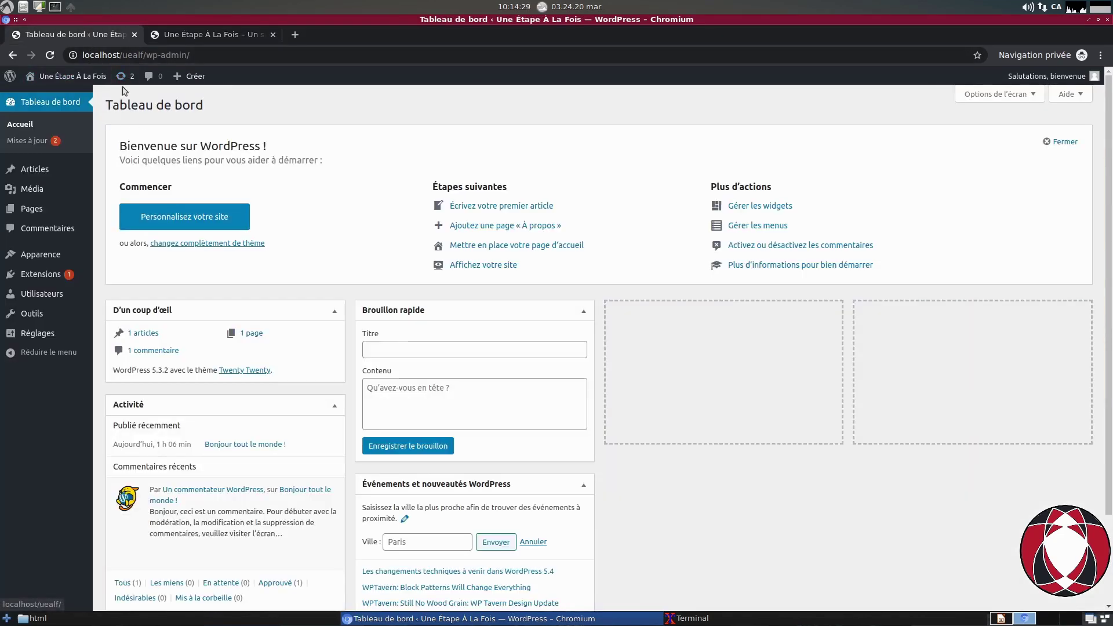
pyautogui.moveTo(88, 84)
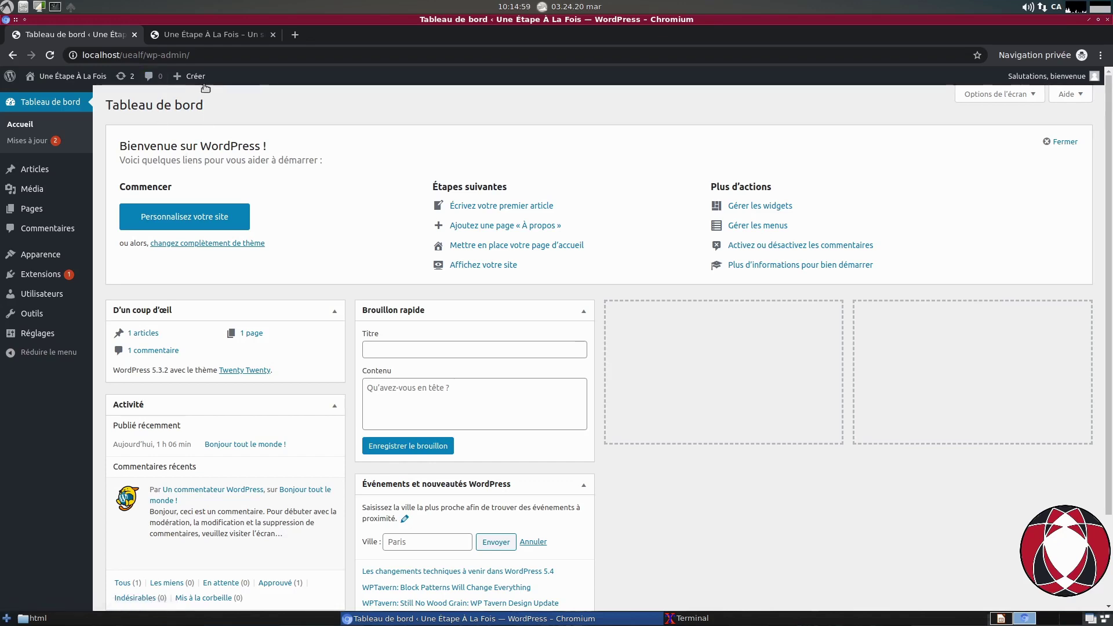
pyautogui.moveTo(200, 83)
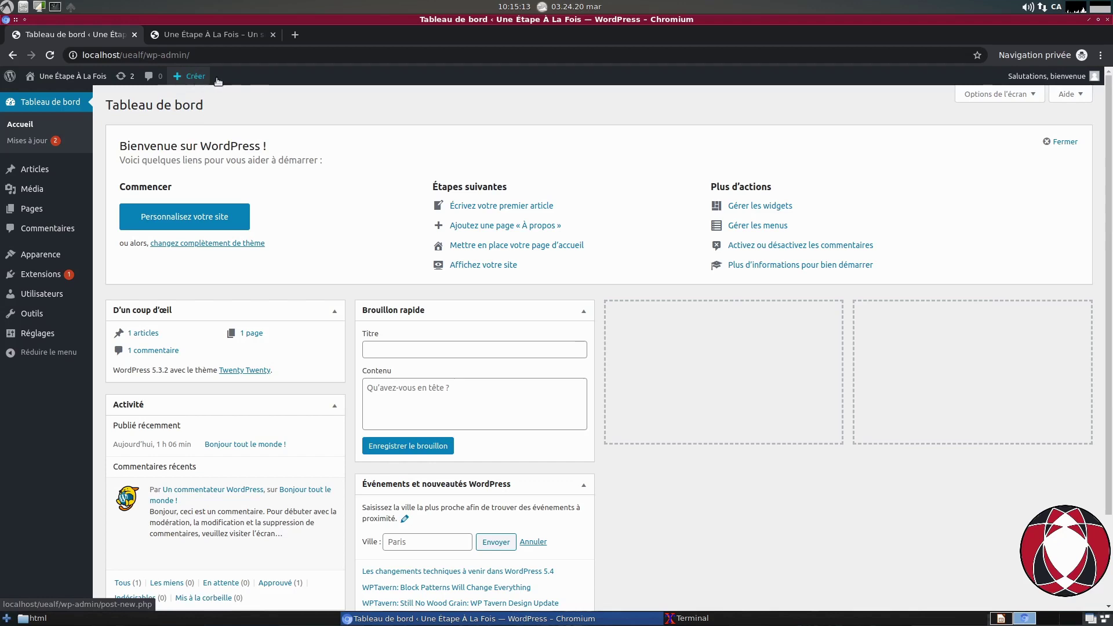
pyautogui.moveTo(1055, 81)
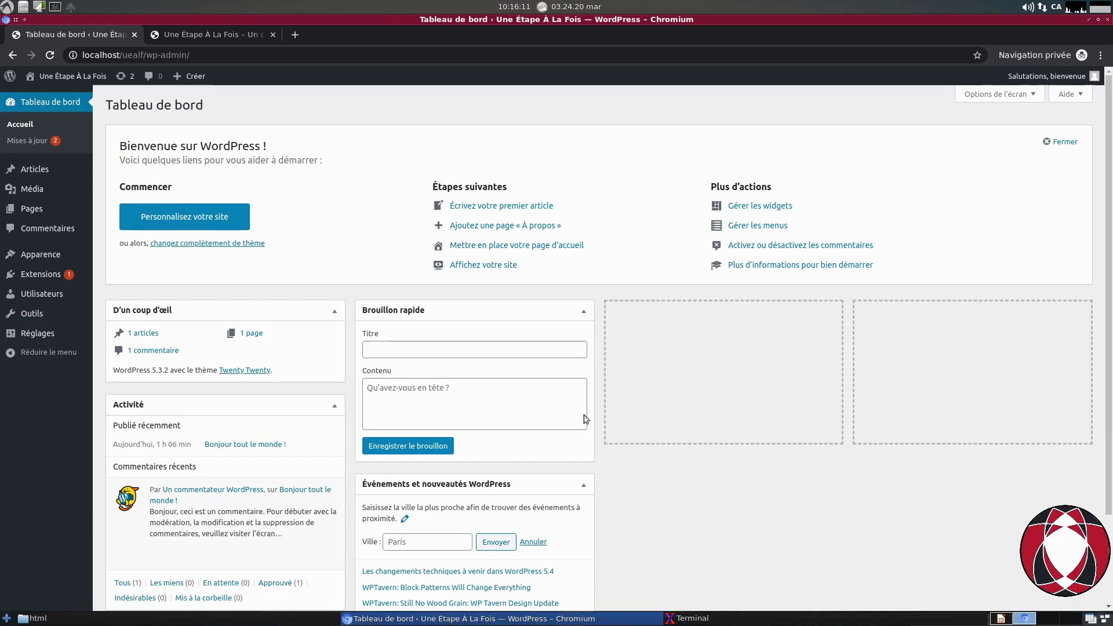
pyautogui.scroll(-2, 486, 359)
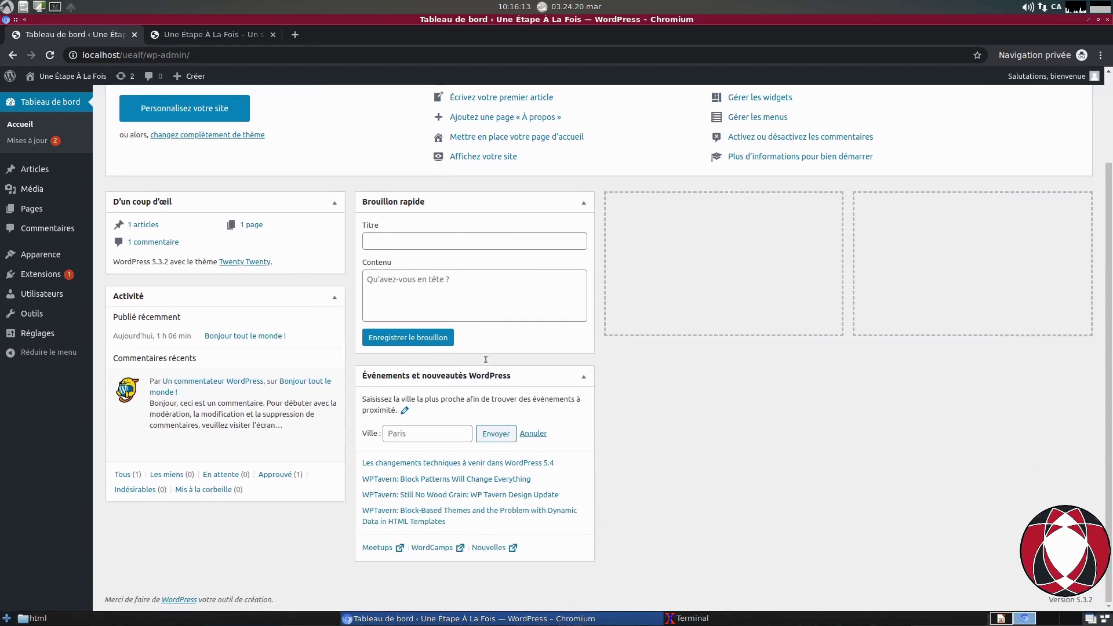
pyautogui.scroll(2, 486, 360)
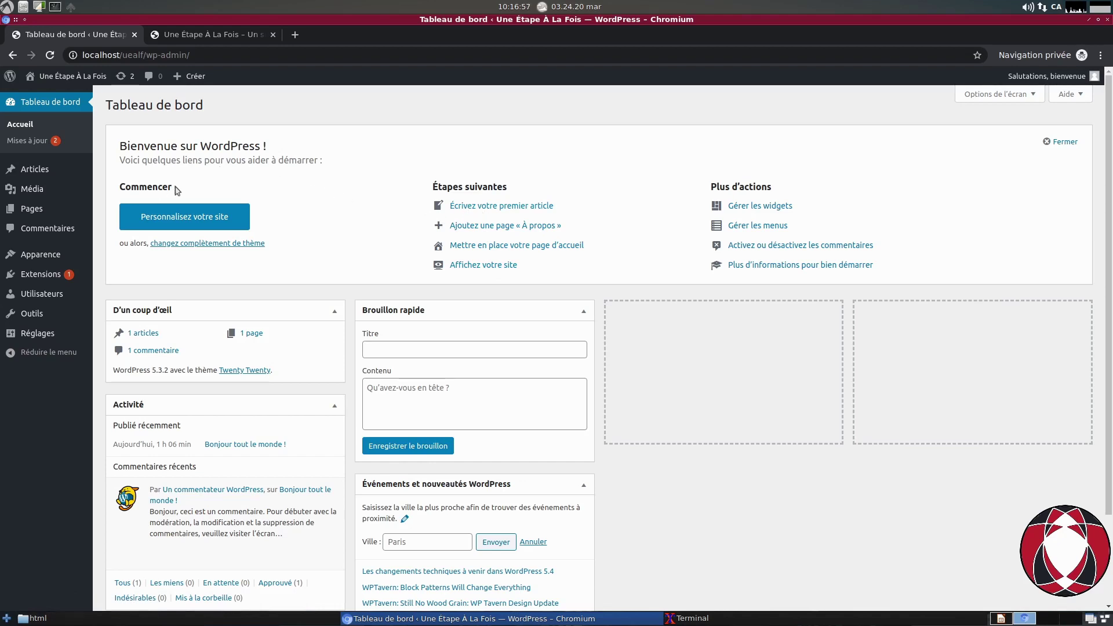
# Step: Review the Commencer and Étapes suivantes links in the welcome panel, and dismiss the panel from the dashboard
pyautogui.moveTo(171, 186); pyautogui.dragTo(120, 192)
pyautogui.click(209, 183)
pyautogui.click(180, 219)
pyautogui.moveTo(576, 230); pyautogui.dragTo(527, 235)
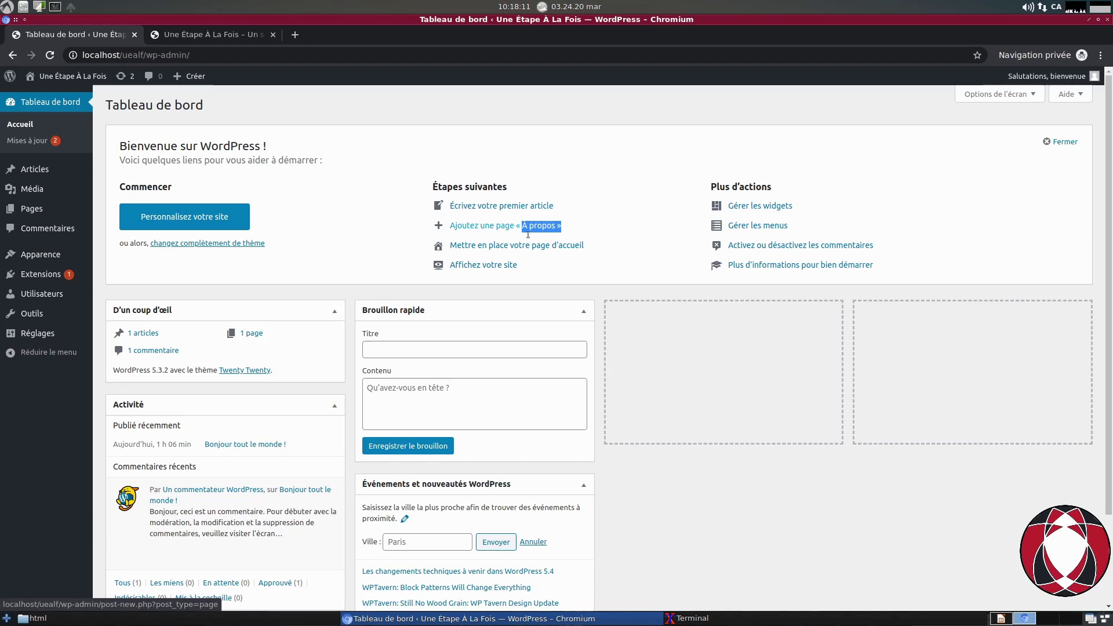
pyautogui.click(595, 184)
pyautogui.moveTo(557, 208); pyautogui.dragTo(457, 215)
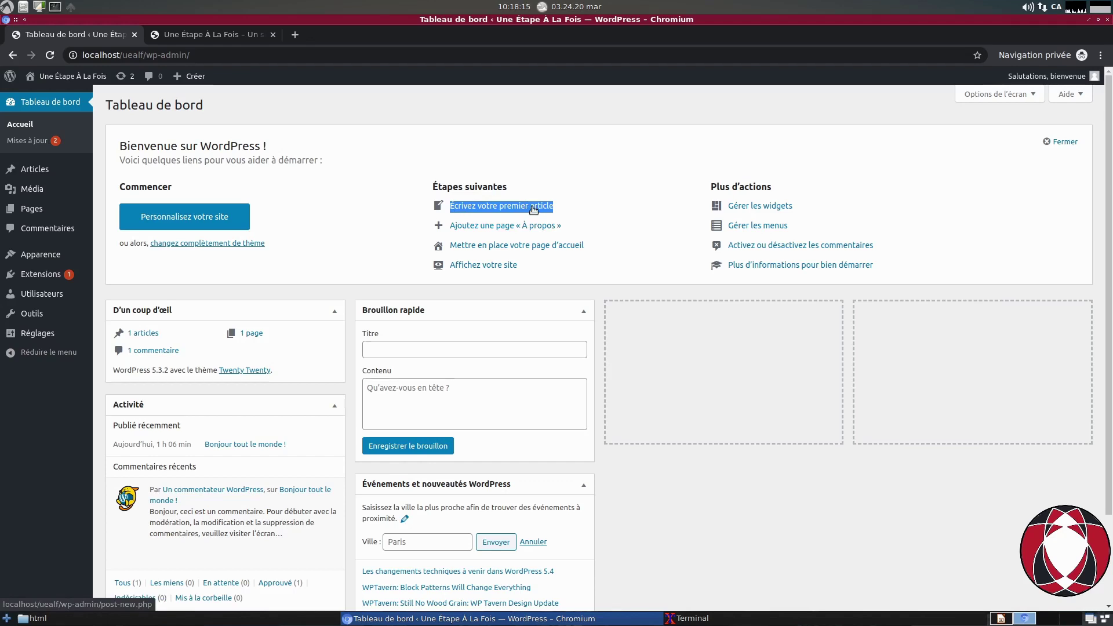
pyautogui.click(596, 215)
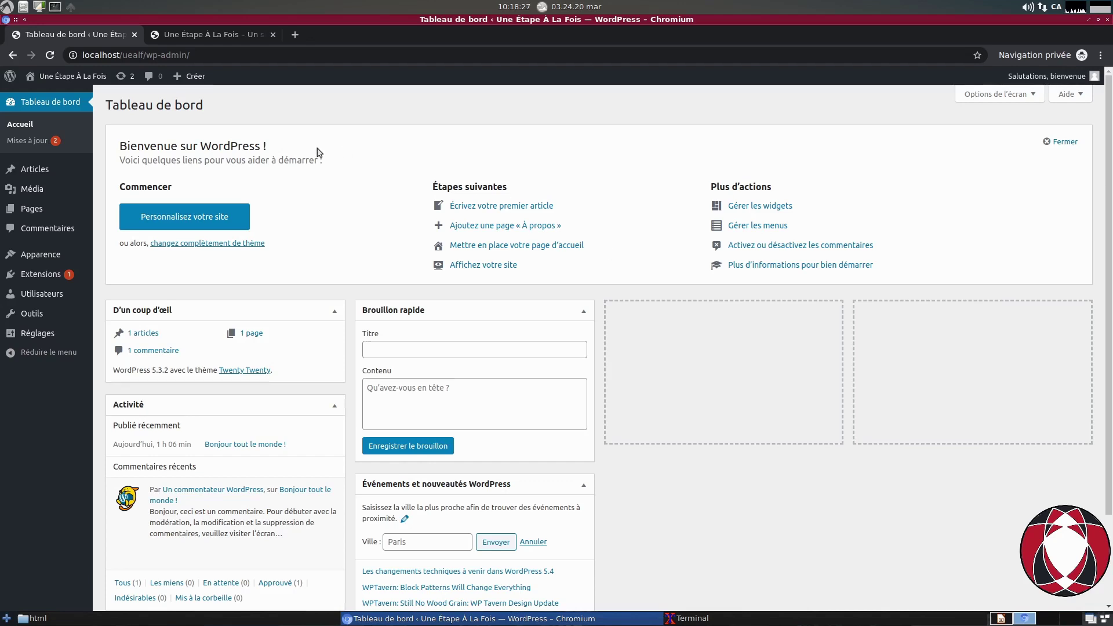
pyautogui.click(1071, 145)
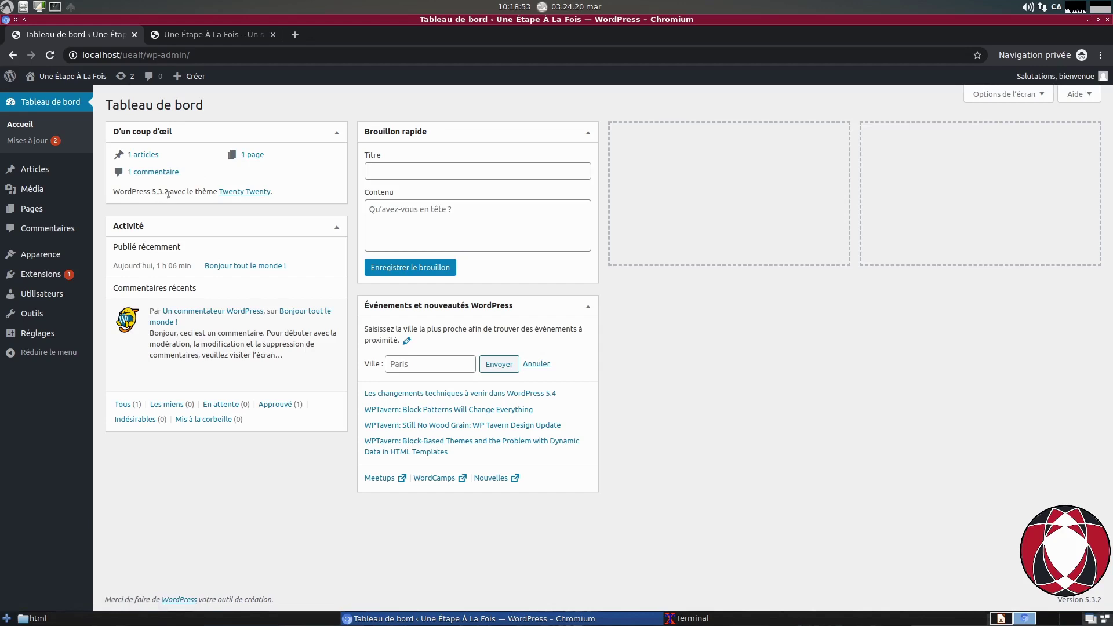
# Step: Examine the WordPress version in the D'un coup d'œil box and the title and content fields of the Brouillon rapide box
pyautogui.moveTo(163, 193); pyautogui.dragTo(152, 193)
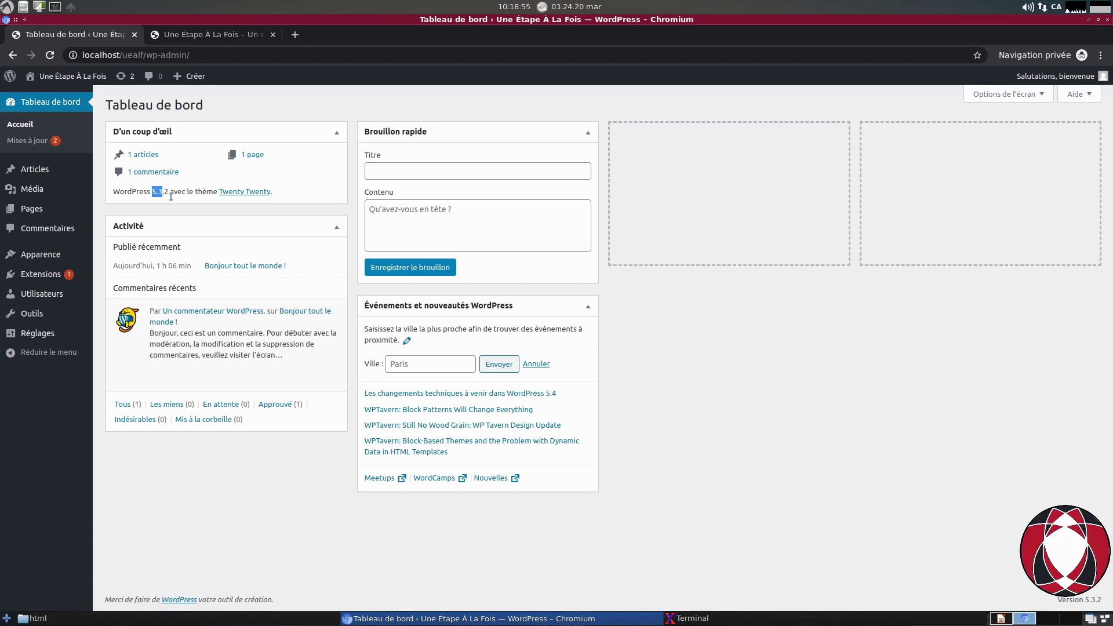
pyautogui.moveTo(168, 193); pyautogui.dragTo(157, 193)
pyautogui.moveTo(32, 189)
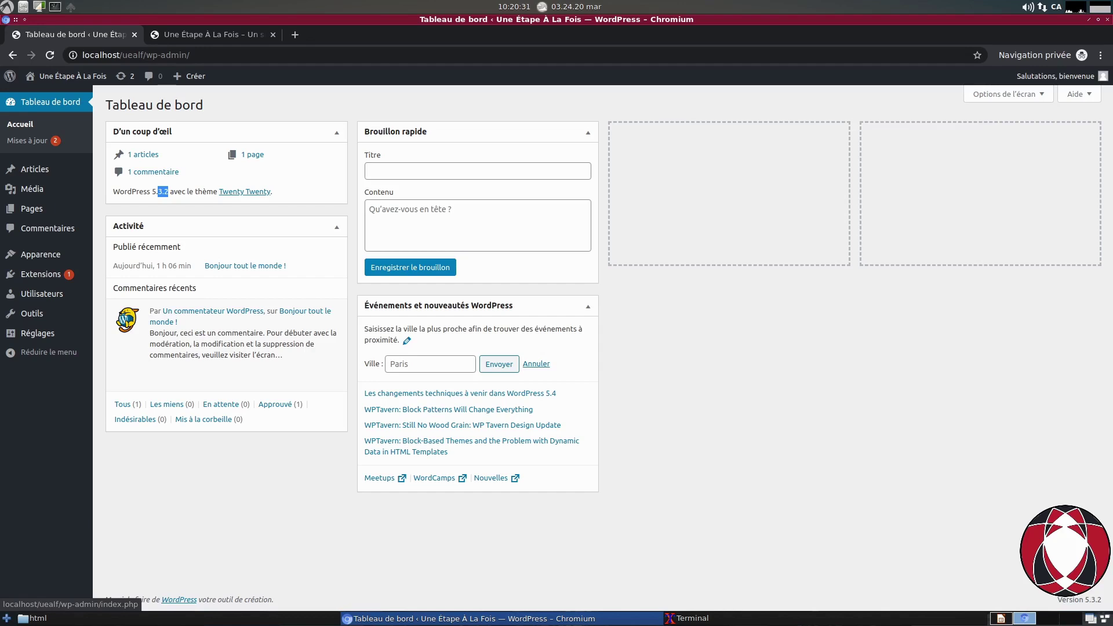
pyautogui.click(800, 394)
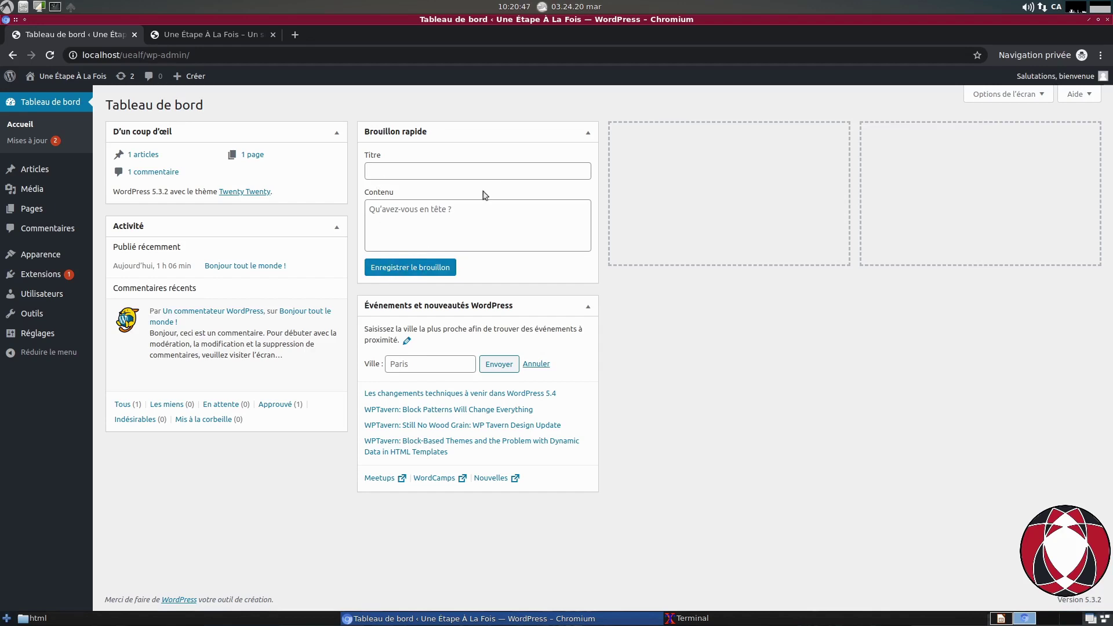
pyautogui.click(455, 174)
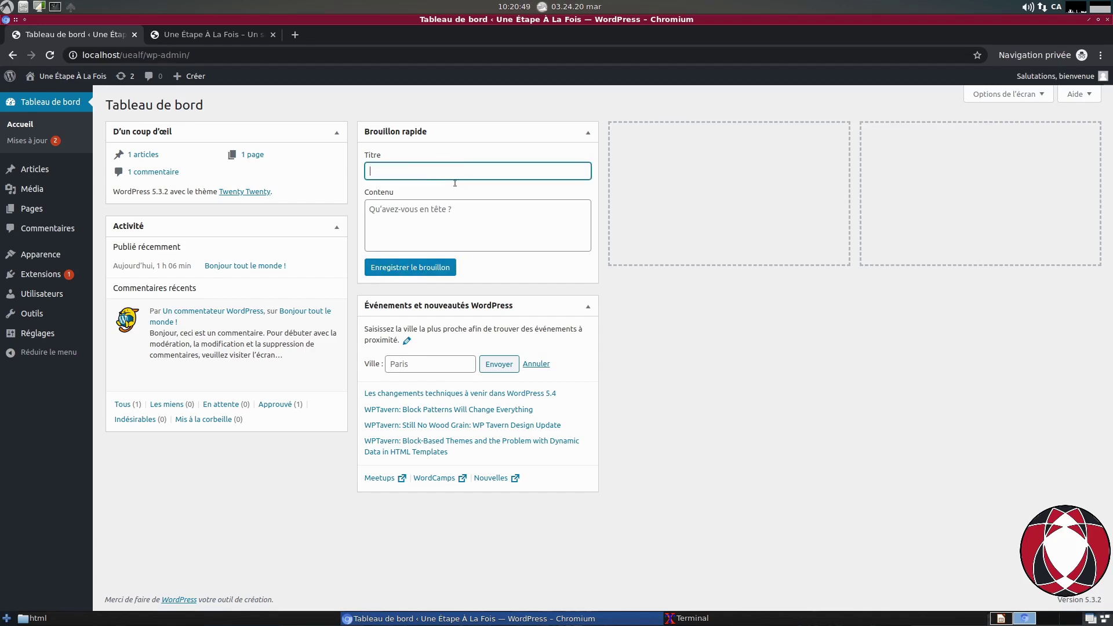
pyautogui.click(466, 222)
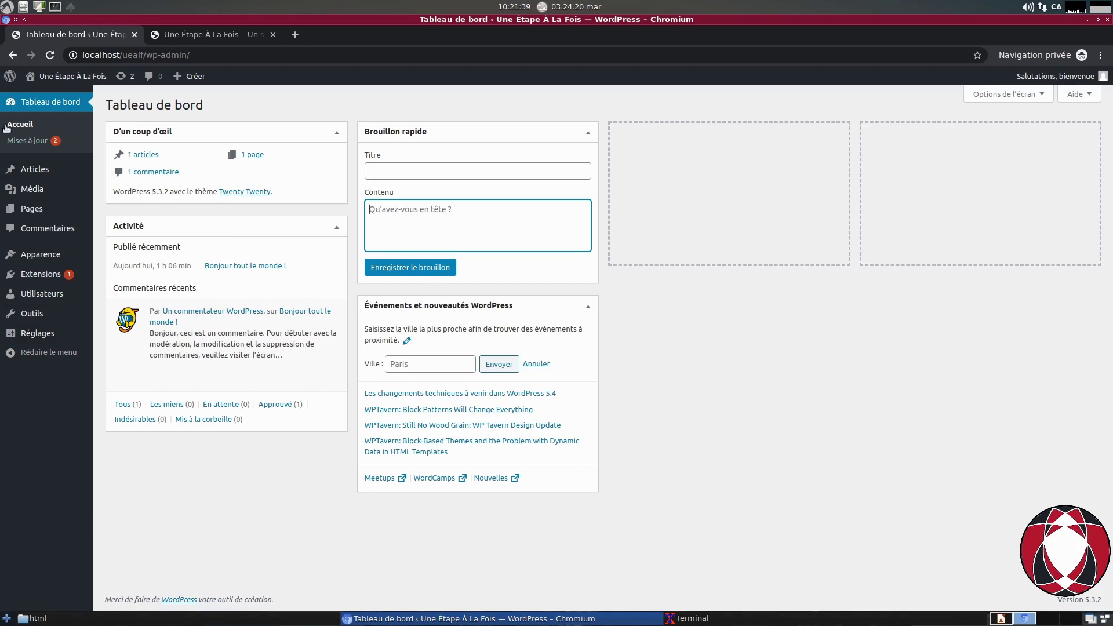
pyautogui.moveTo(10, 76)
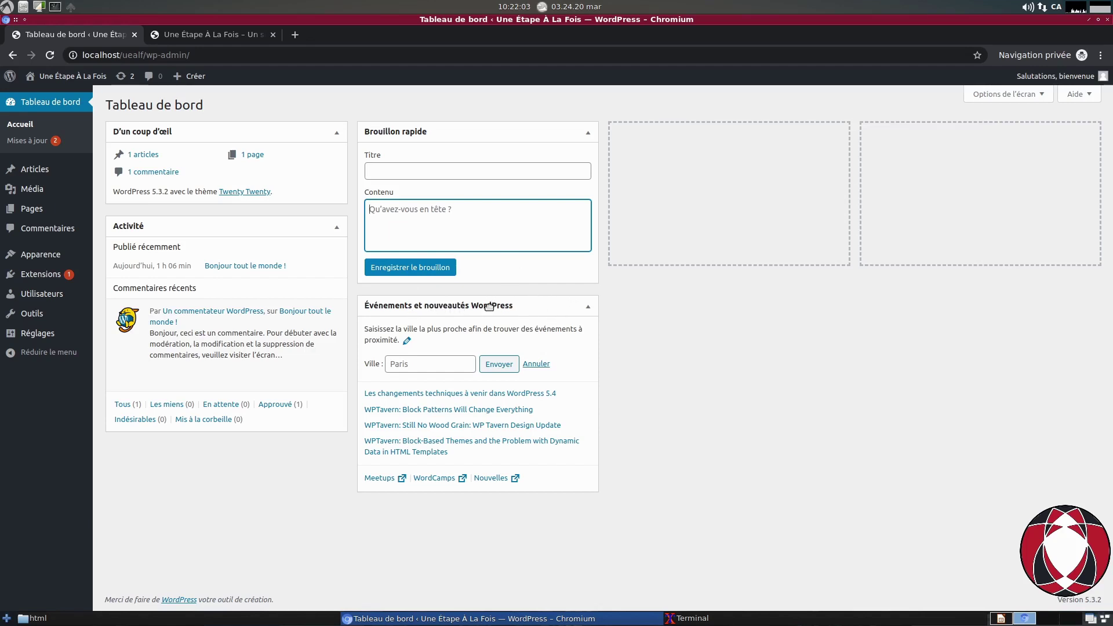
pyautogui.moveTo(32, 209)
# Step: Move the Événements et nouveautés WordPress box to the fourth column, and review the recent post and comment in the Activité box
pyautogui.moveTo(499, 306); pyautogui.dragTo(1018, 139)
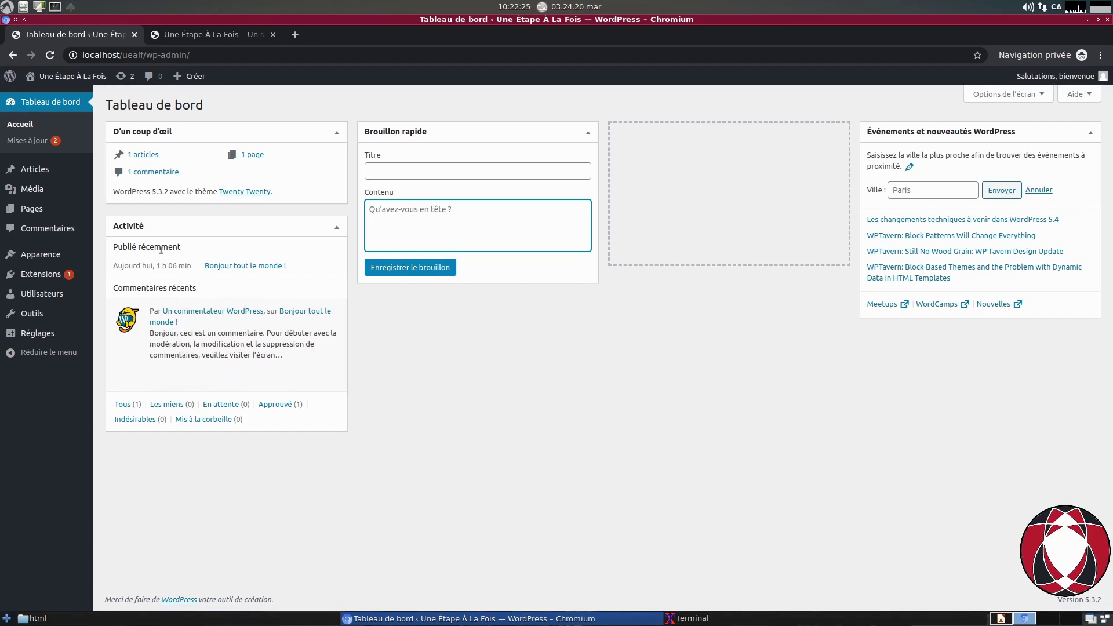
pyautogui.moveTo(184, 249); pyautogui.dragTo(112, 253)
pyautogui.moveTo(290, 266); pyautogui.dragTo(204, 271)
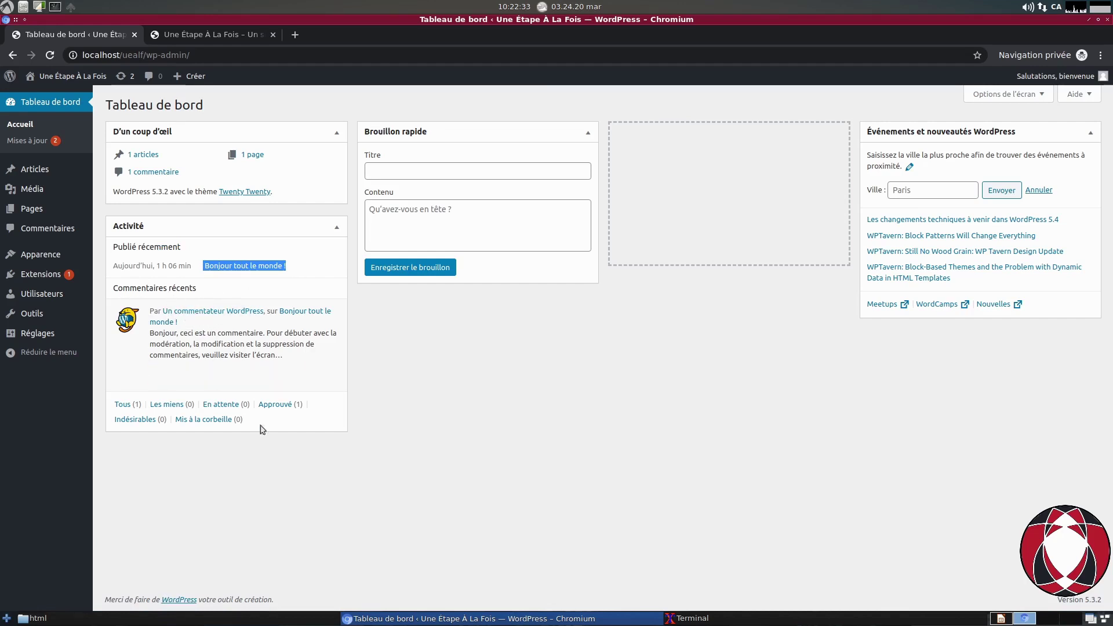
pyautogui.moveTo(172, 331)
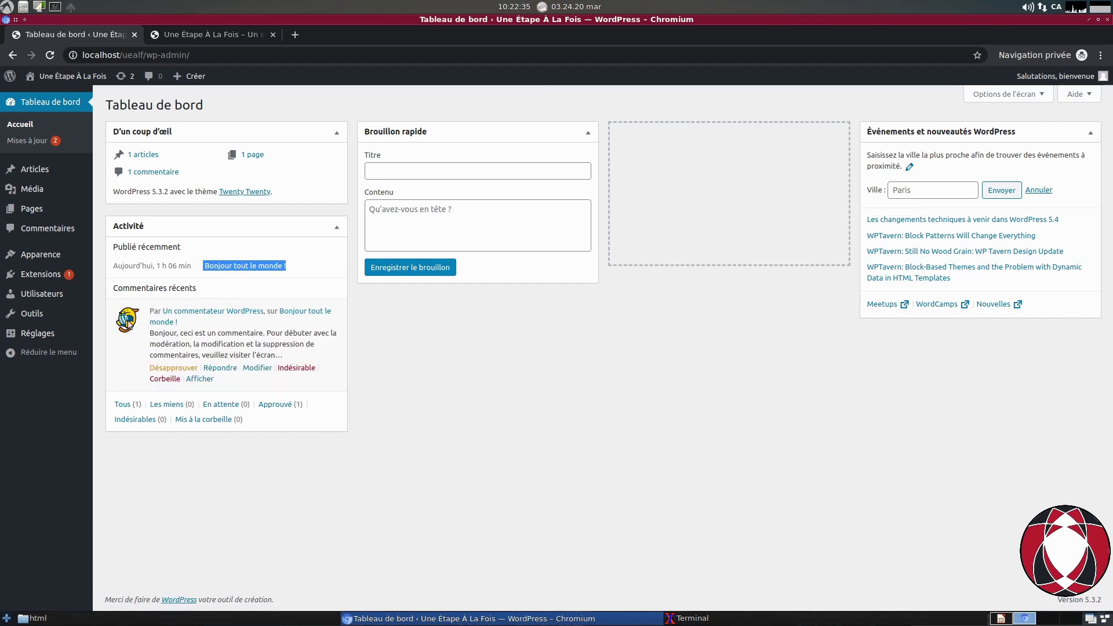
pyautogui.moveTo(149, 333); pyautogui.dragTo(288, 357)
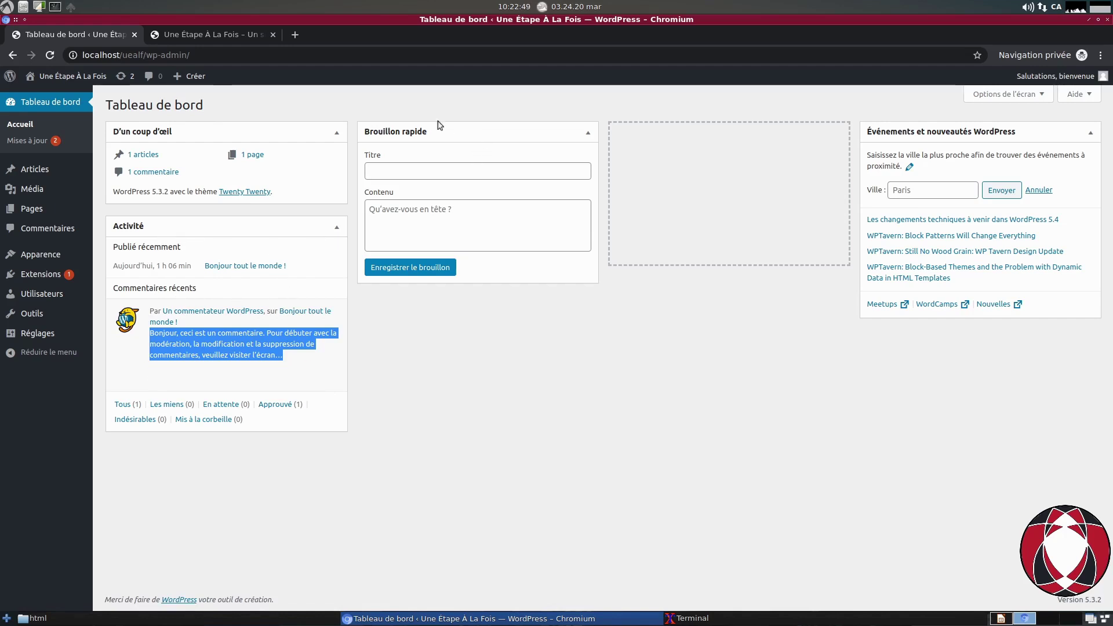
# Step: Move the Brouillon rapide box to the third column and the Activité box to the second, also trying Activité under the events box
pyautogui.moveTo(427, 131); pyautogui.dragTo(683, 133)
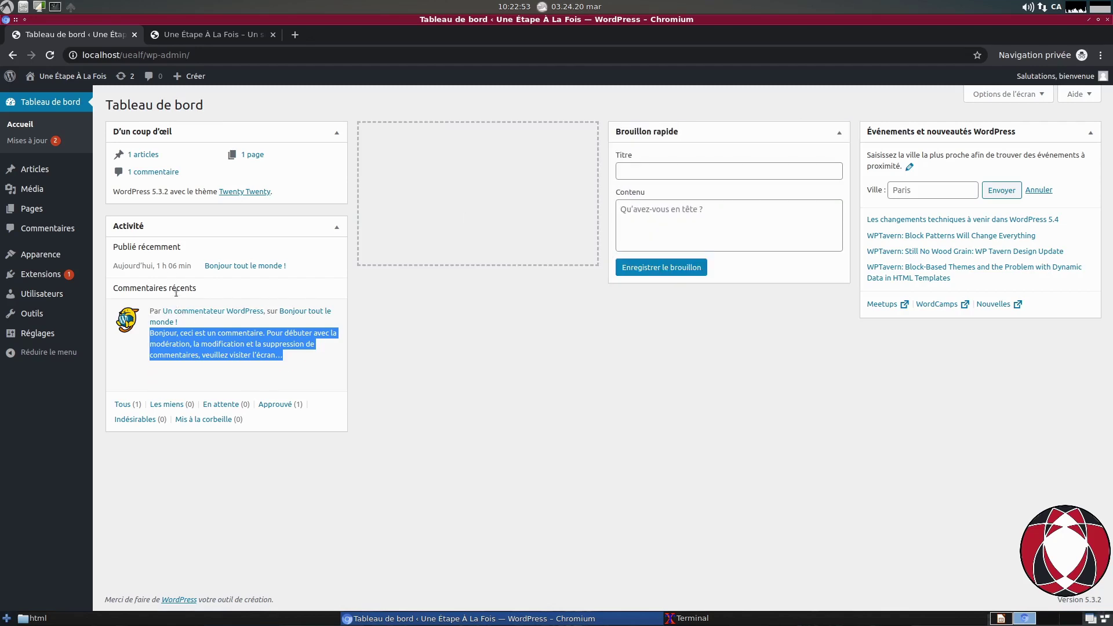
pyautogui.moveTo(165, 232); pyautogui.dragTo(355, 145)
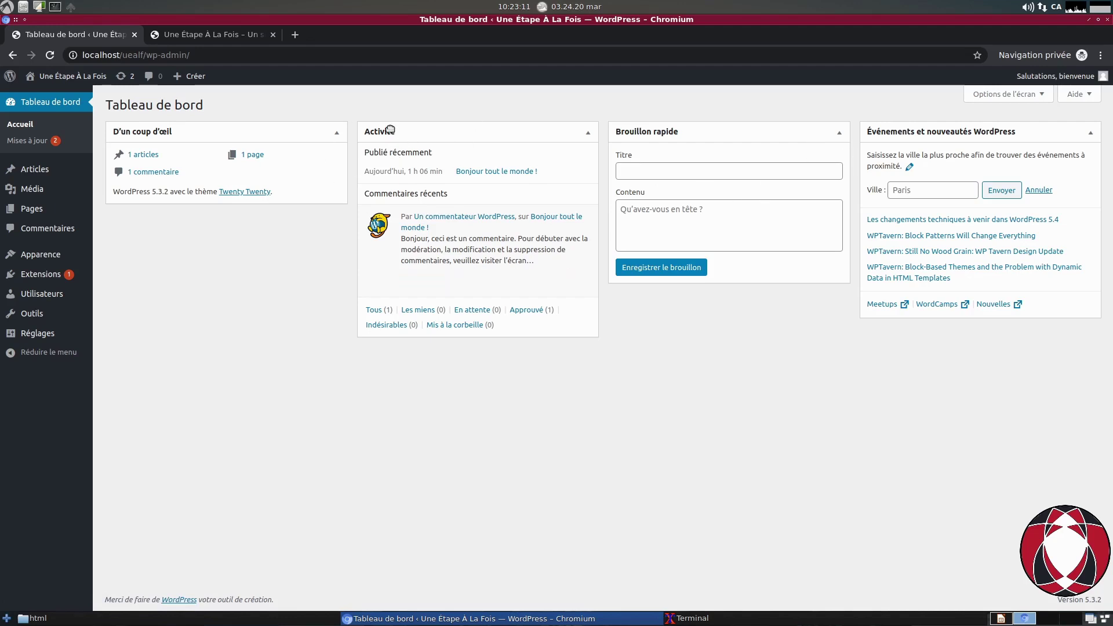
pyautogui.moveTo(391, 134); pyautogui.dragTo(916, 320)
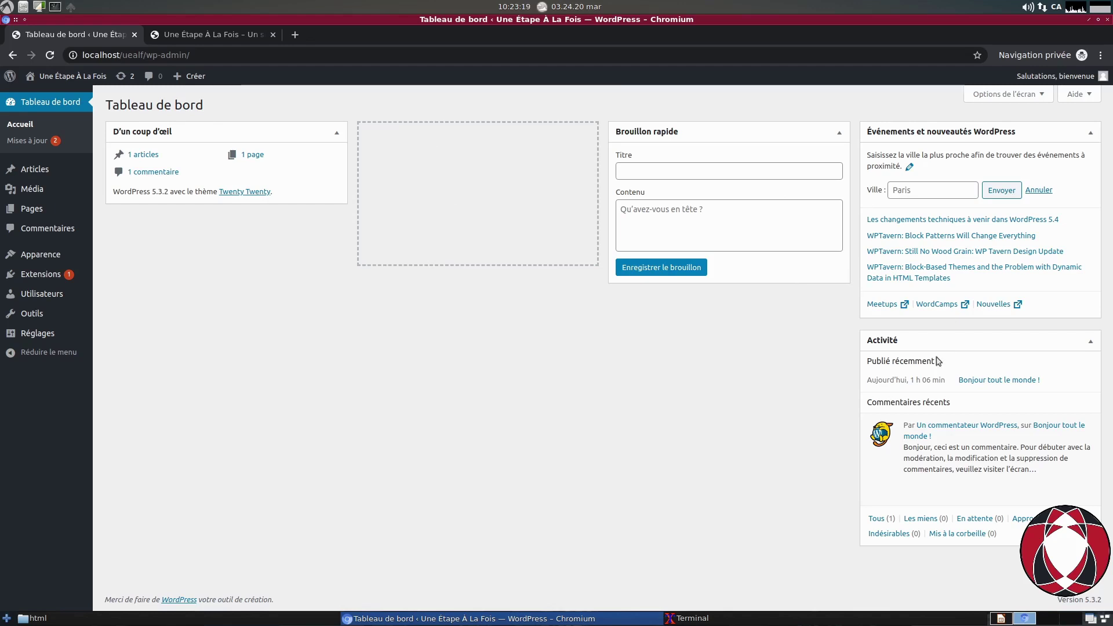
pyautogui.moveTo(1011, 345); pyautogui.dragTo(515, 145)
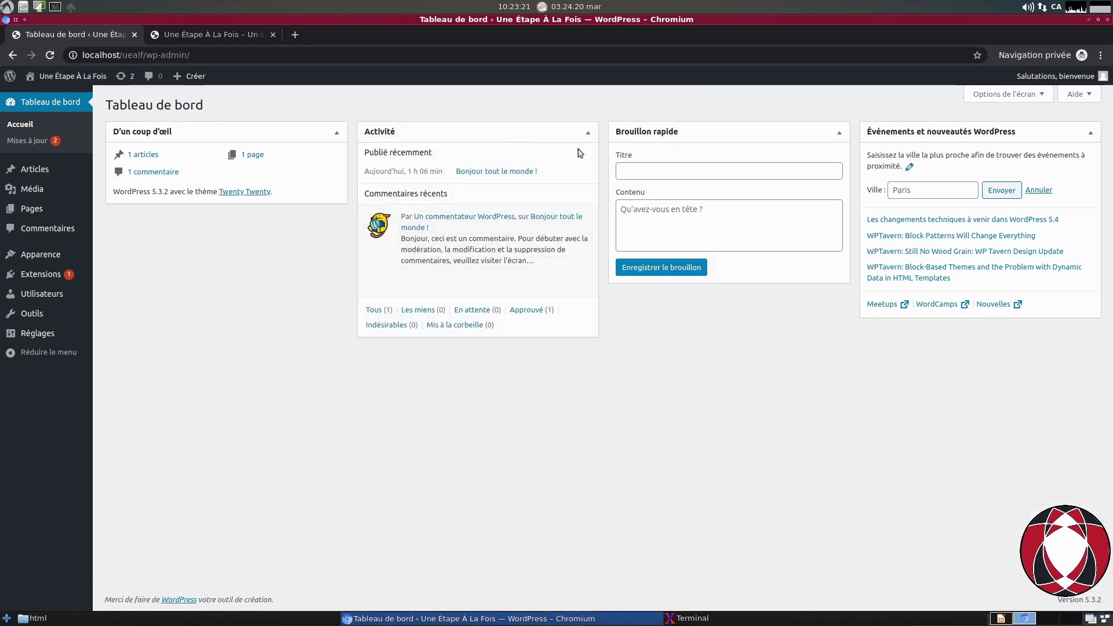
# Step: Collapse the Événements et nouveautés WordPress and Brouillon rapide boxes to their title bars
pyautogui.click(1089, 133)
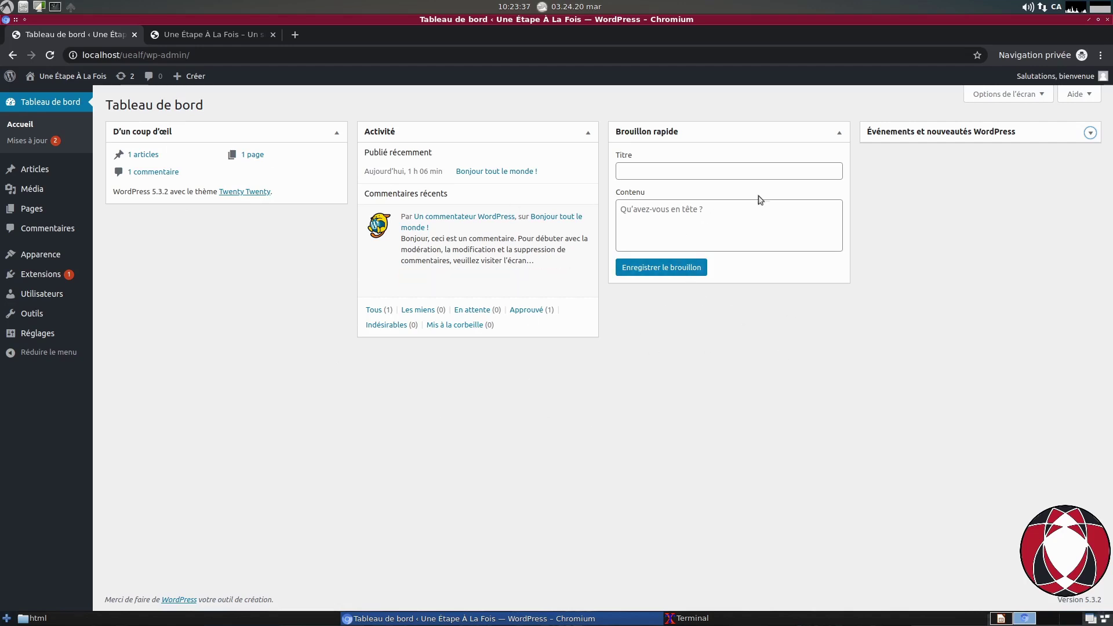
pyautogui.click(839, 133)
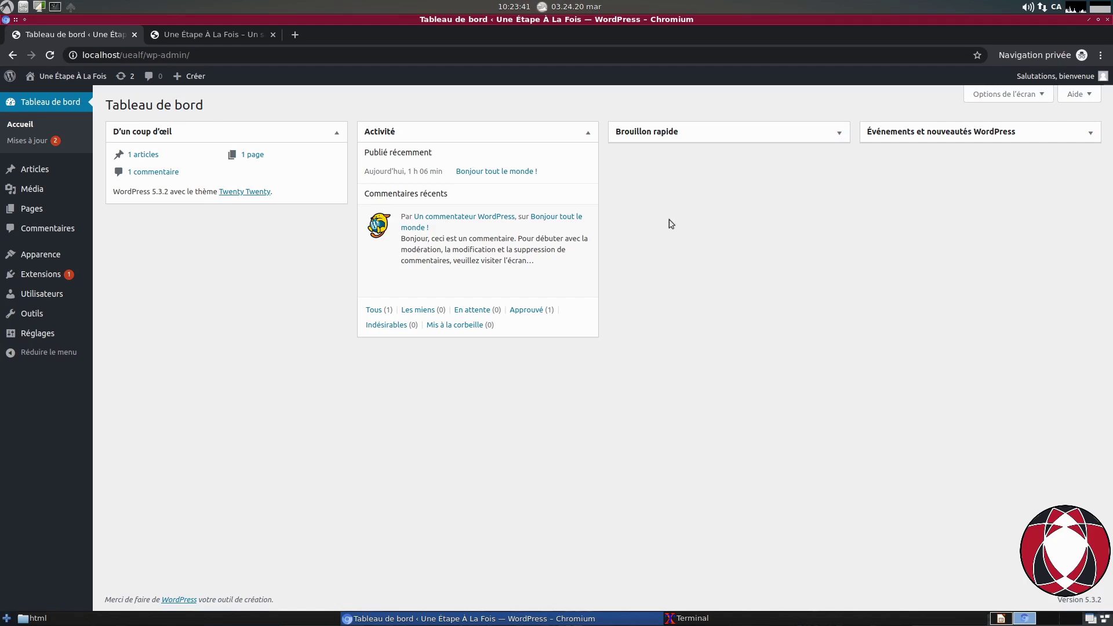
pyautogui.moveTo(393, 250)
# Step: Open the dashboard's screen options, show the Bienvenue box and dismiss it again
pyautogui.click(1042, 93)
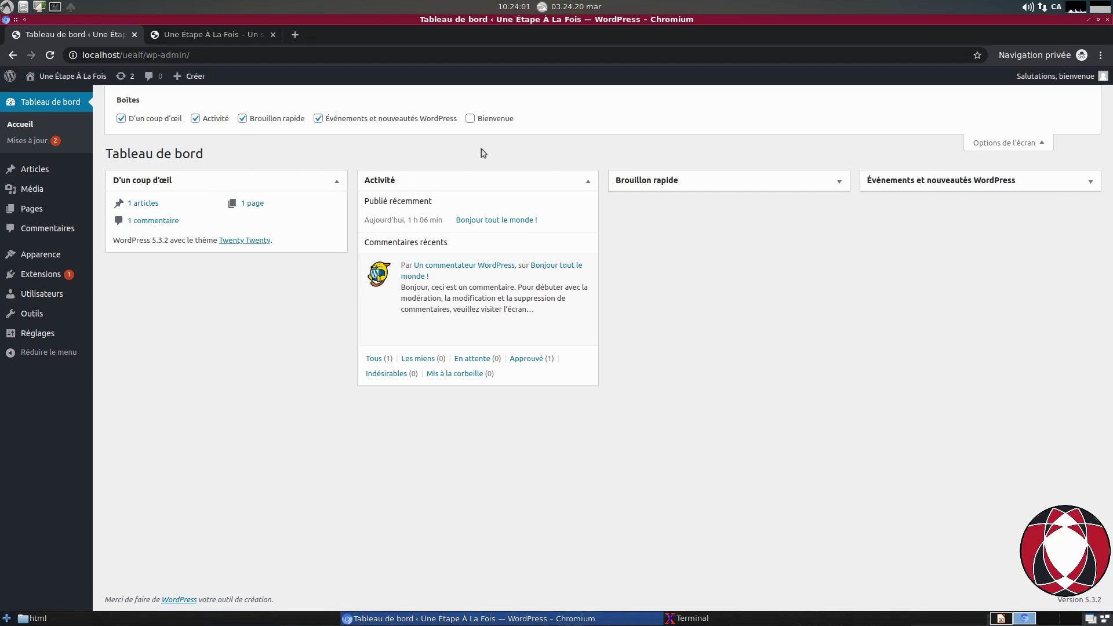
pyautogui.click(470, 118)
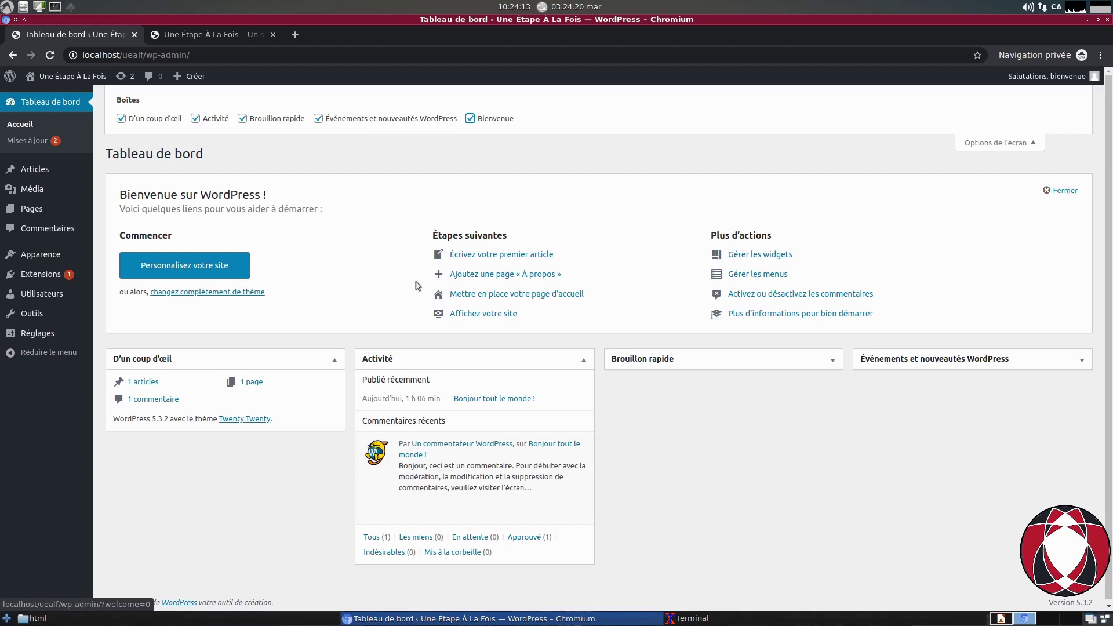
pyautogui.click(1067, 192)
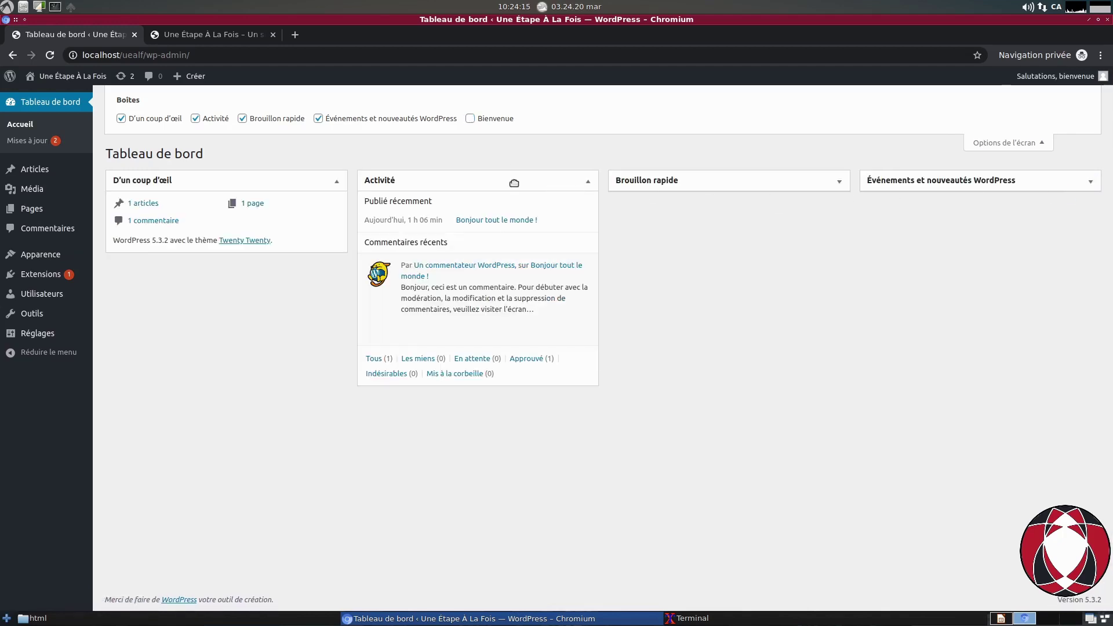
# Step: Hide the Événements et nouveautés WordPress, Brouillon rapide, Activité and D'un coup d'œil boxes from the dashboard
pyautogui.click(329, 120)
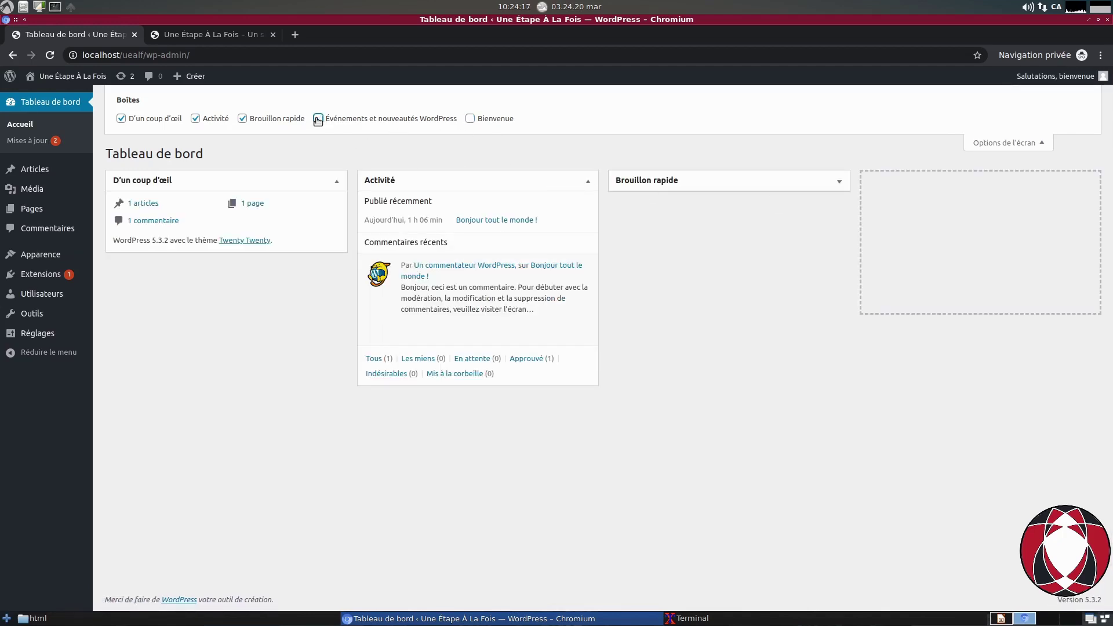
pyautogui.hotkey('shift', 'Tab')
pyautogui.press('space')
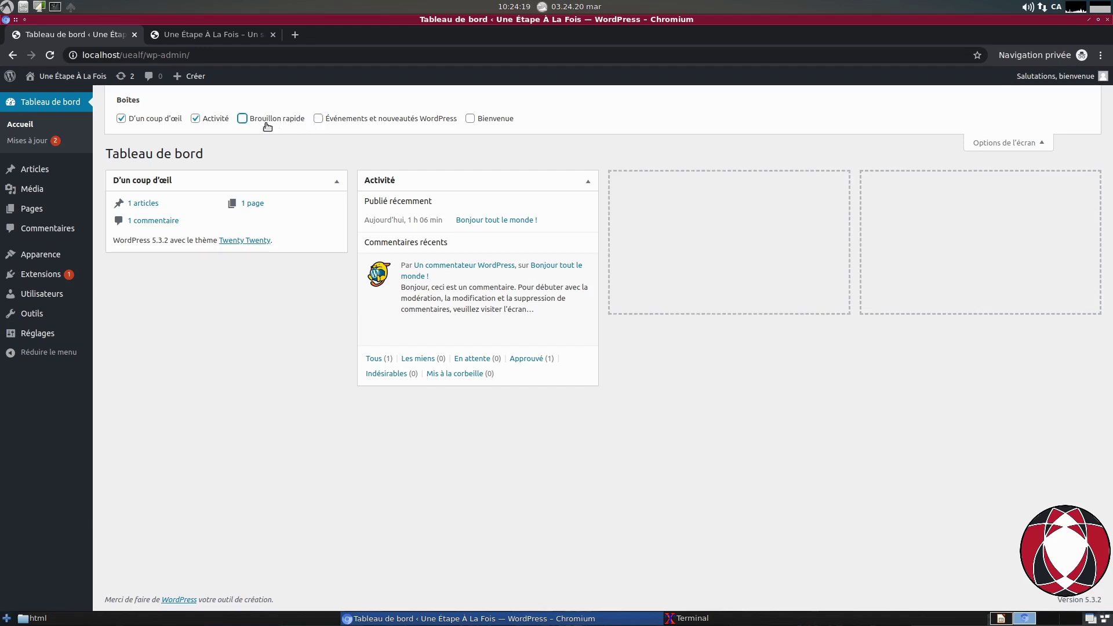
pyautogui.click(195, 119)
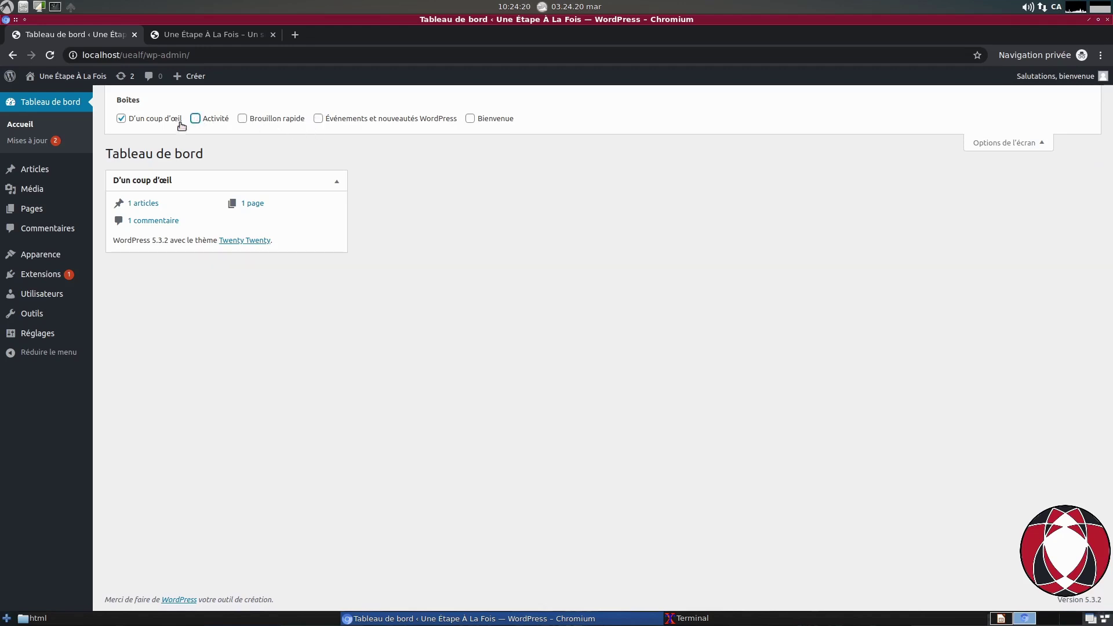
pyautogui.click(119, 119)
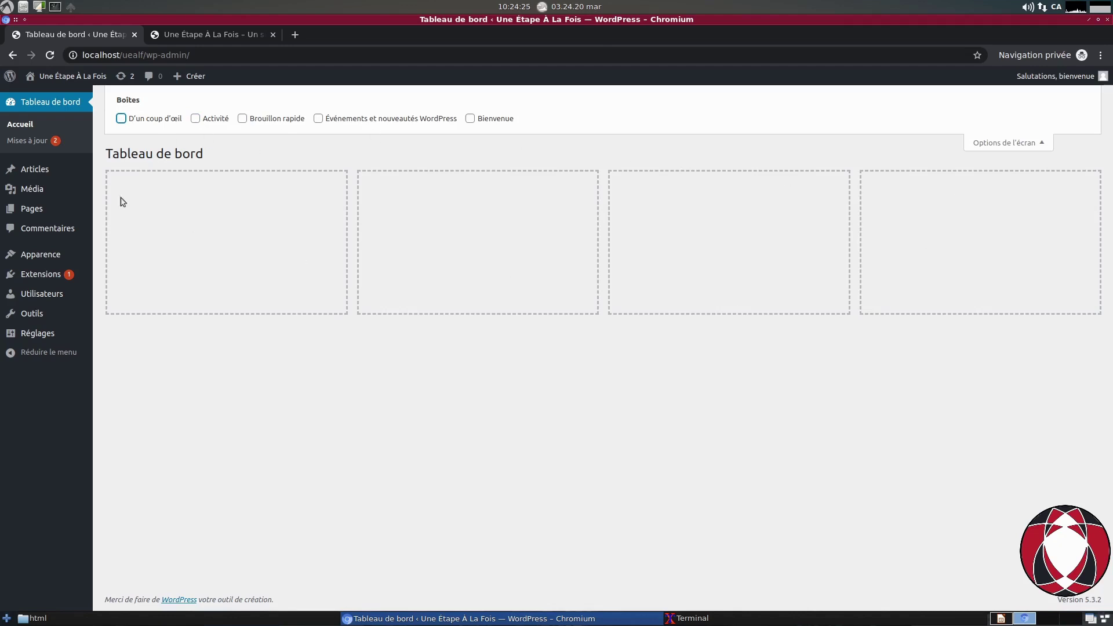
# Step: Show the D'un coup d'œil box and hide it again, closing and reopening the screen options
pyautogui.click(121, 120)
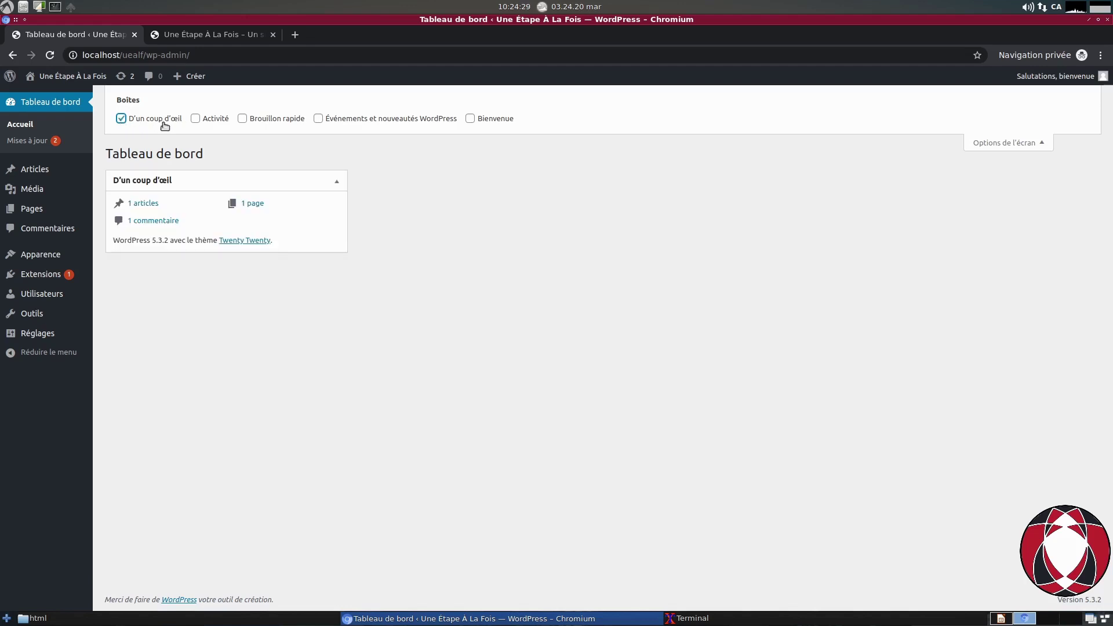
pyautogui.click(123, 120)
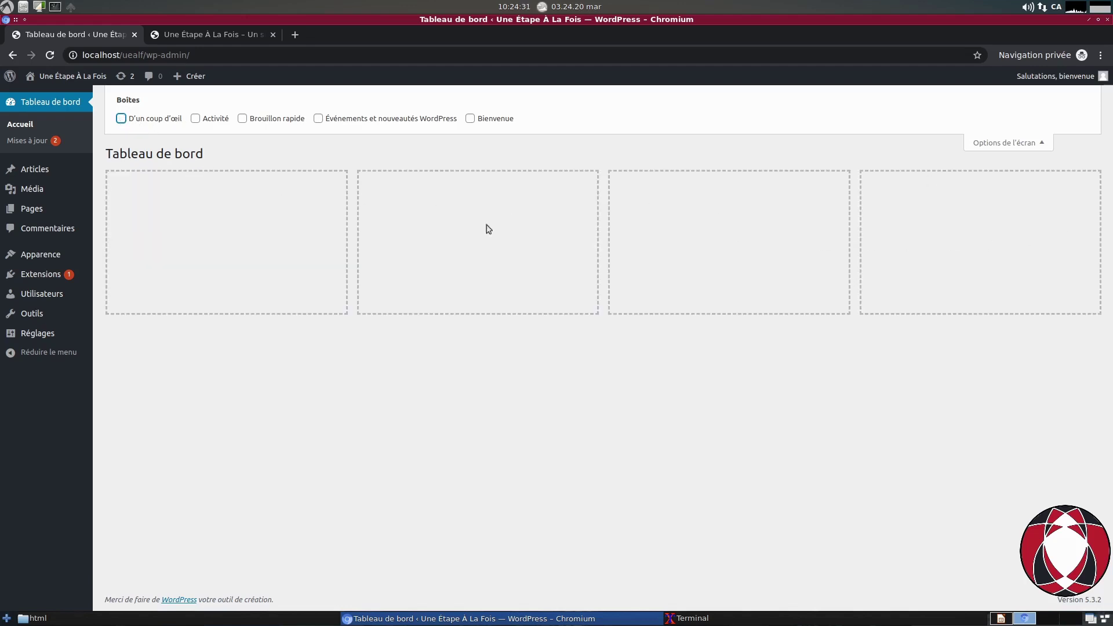
pyautogui.click(1043, 144)
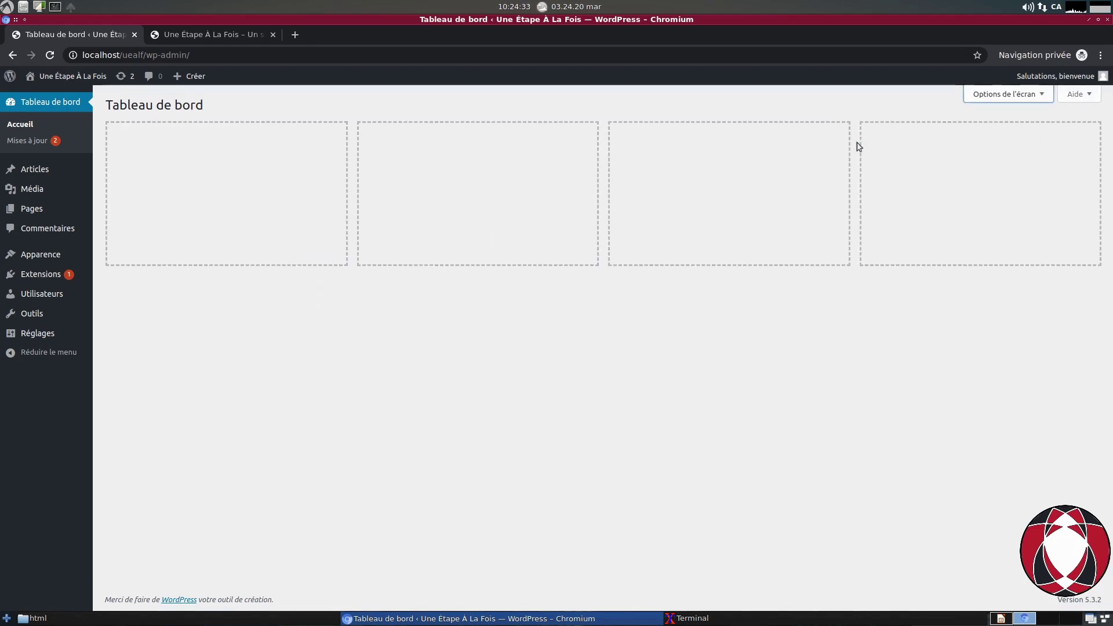
pyautogui.click(1013, 101)
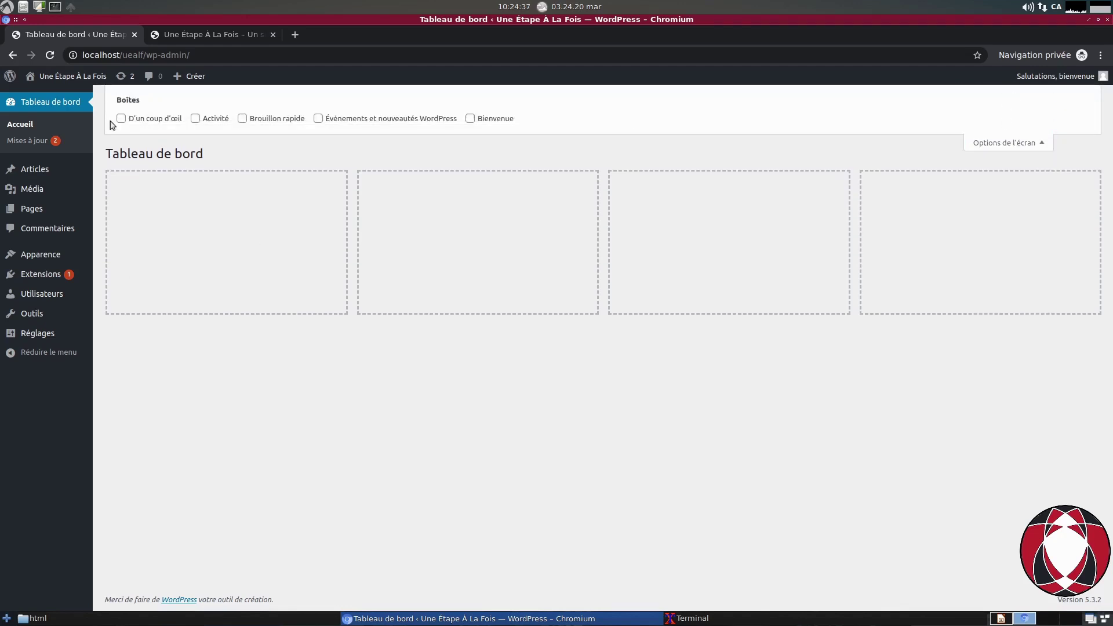
# Step: Show all five dashboard boxes, dismiss the Bienvenue box again and close the screen options
pyautogui.click(121, 118)
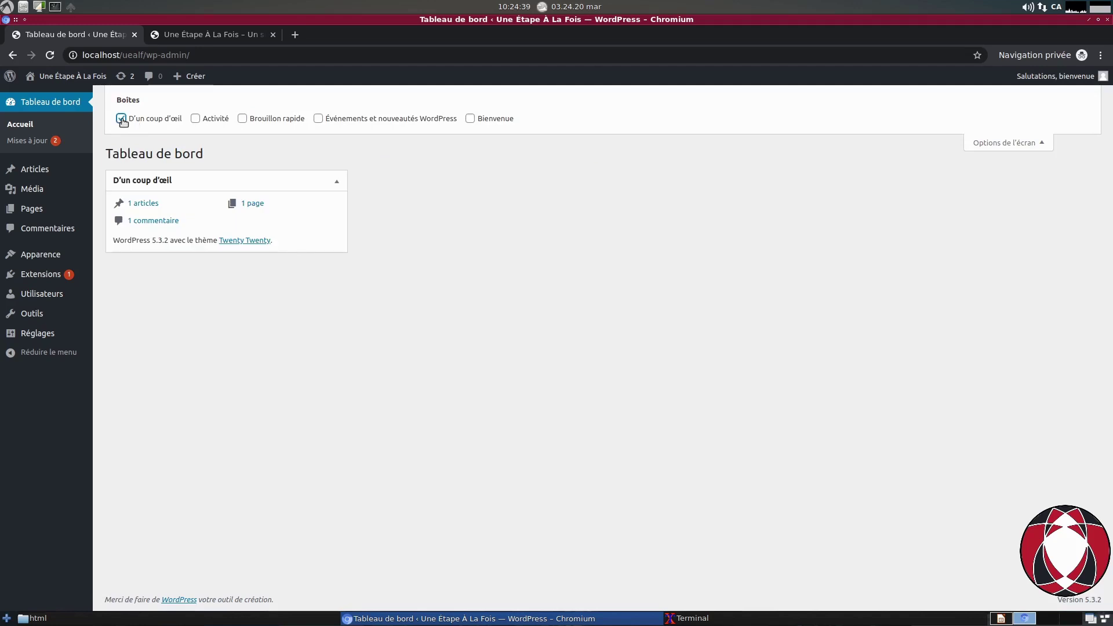
pyautogui.click(195, 118)
pyautogui.click(244, 119)
pyautogui.click(318, 119)
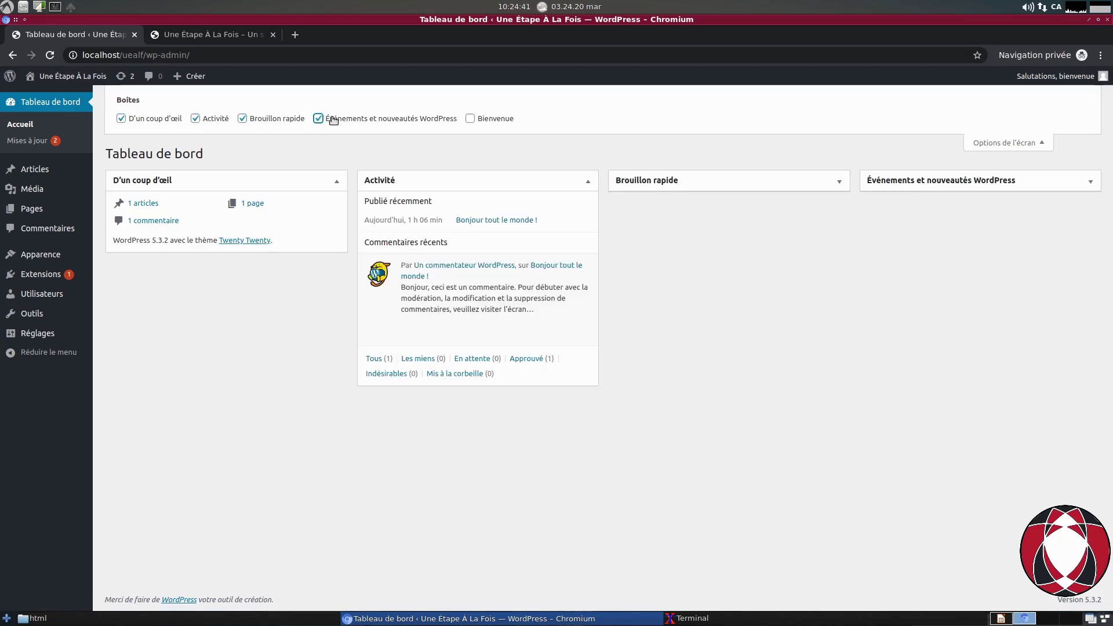
pyautogui.click(473, 119)
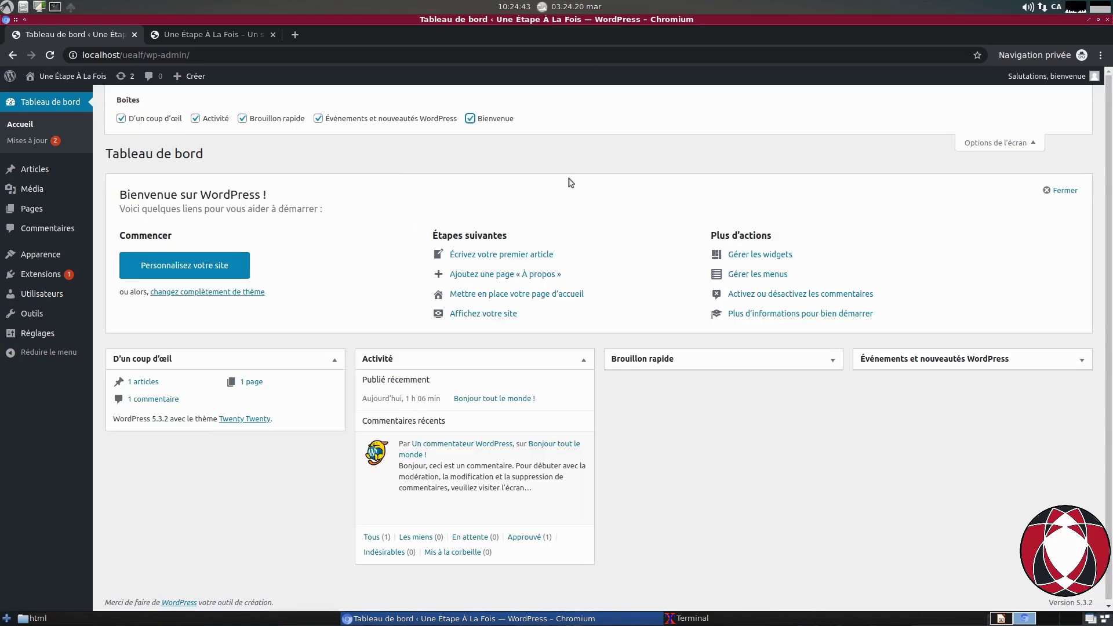
pyautogui.click(1074, 196)
pyautogui.click(1041, 144)
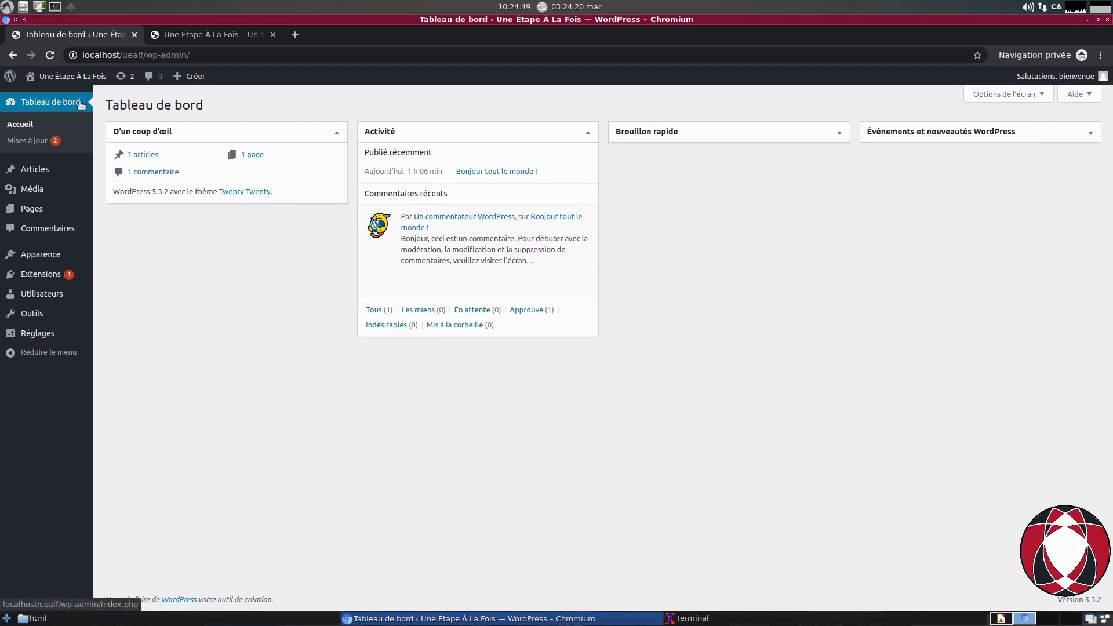
# Step: Open the updates page and examine the WordPress version and the Akismet Anti-Spam extension's installed and available versions
pyautogui.click(23, 142)
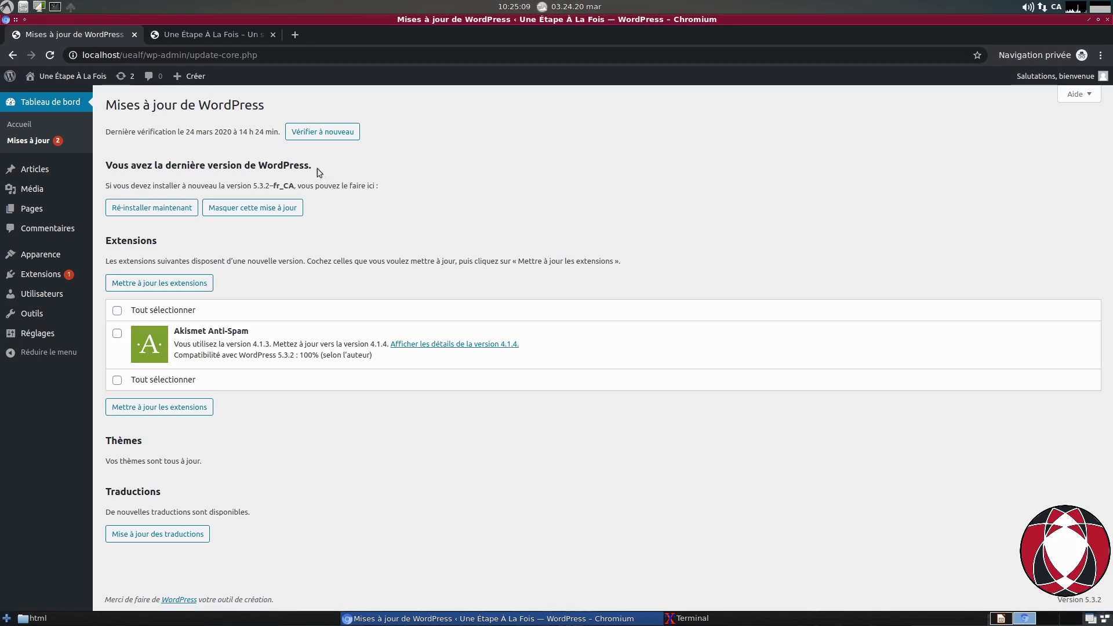
pyautogui.moveTo(320, 171); pyautogui.dragTo(266, 169)
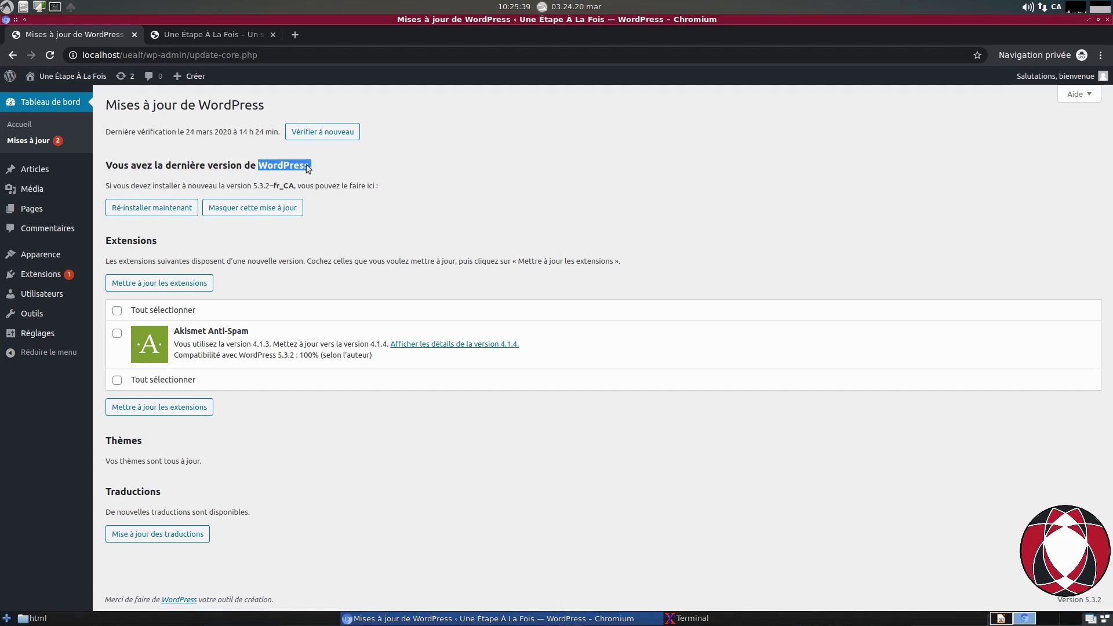
pyautogui.click(502, 206)
pyautogui.moveTo(248, 327); pyautogui.dragTo(171, 332)
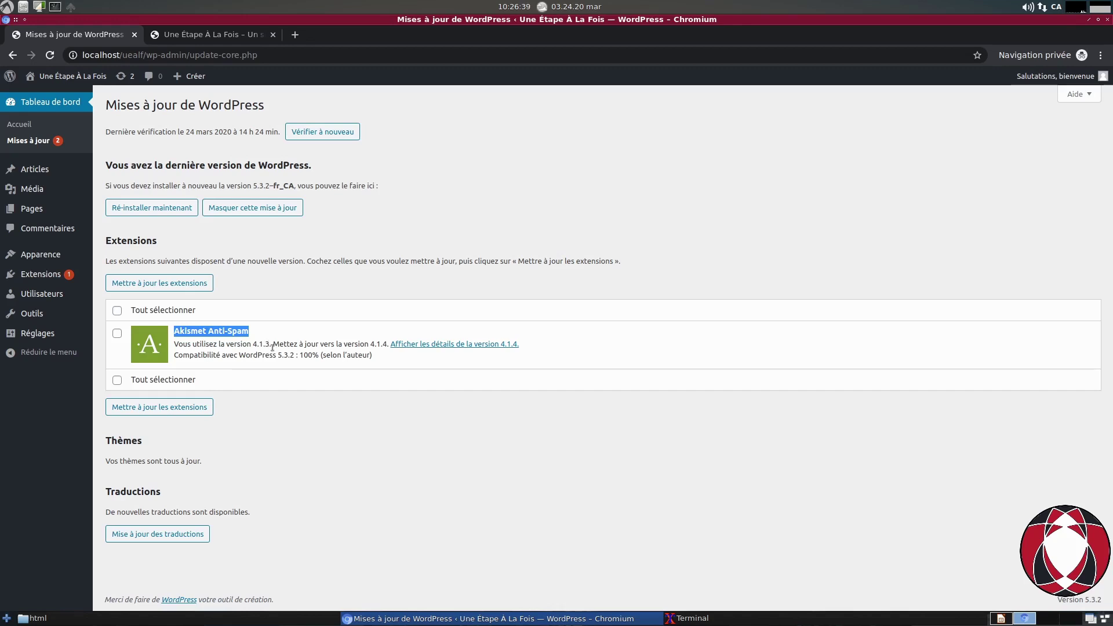
pyautogui.moveTo(269, 344); pyautogui.dragTo(258, 343)
pyautogui.click(374, 355)
pyautogui.moveTo(371, 344); pyautogui.dragTo(388, 347)
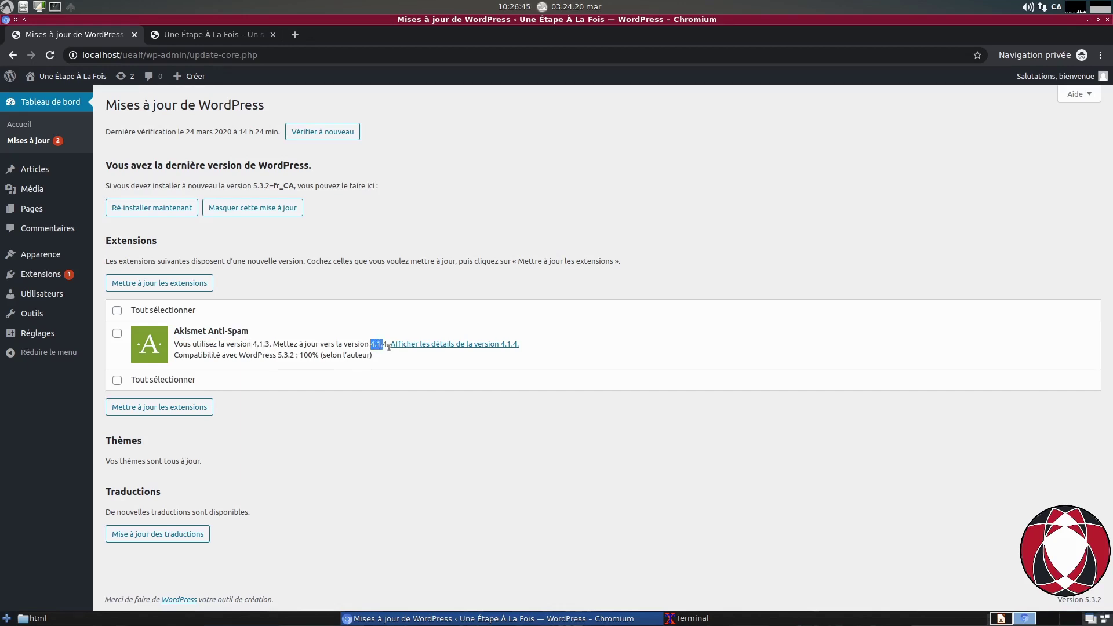
pyautogui.click(461, 359)
# Step: Examine the Thèmes and Traductions sections of the updates page
pyautogui.moveTo(154, 443); pyautogui.dragTo(102, 440)
pyautogui.click(255, 258)
pyautogui.moveTo(172, 491); pyautogui.dragTo(107, 491)
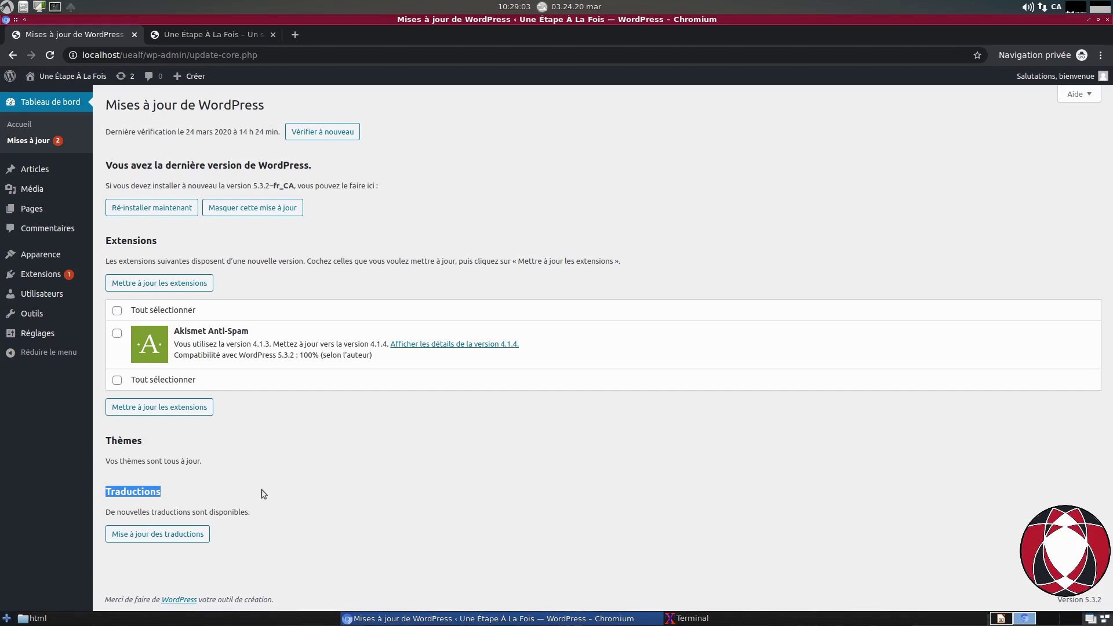
pyautogui.click(208, 456)
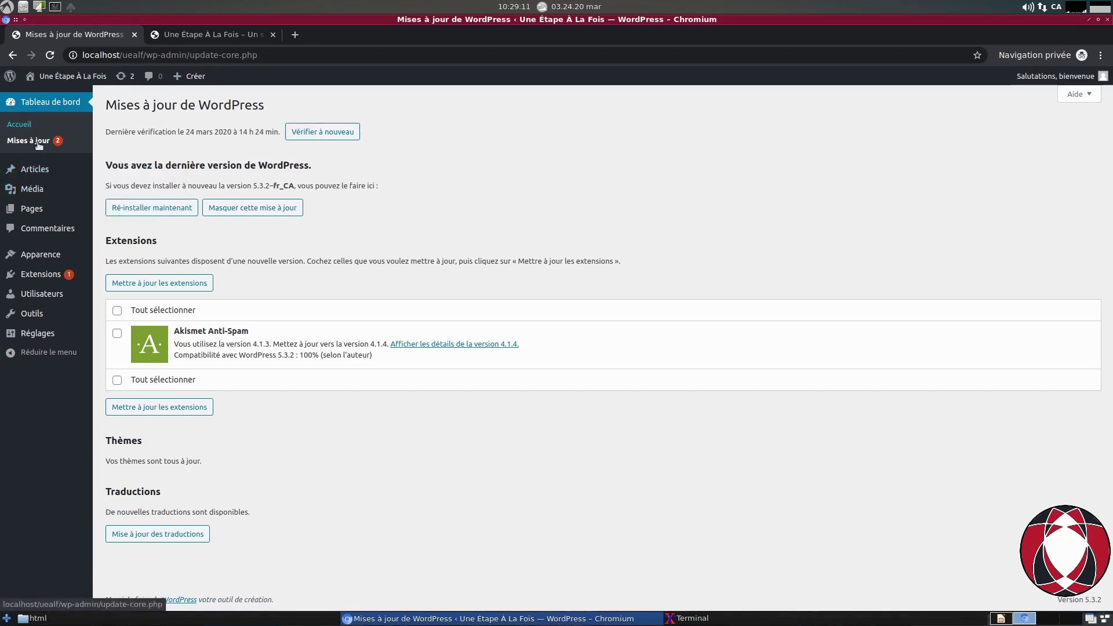
# Step: Open the list of all articles and reveal the actions available for the article "Bonjour tout le monde !"
pyautogui.moveTo(36, 173)
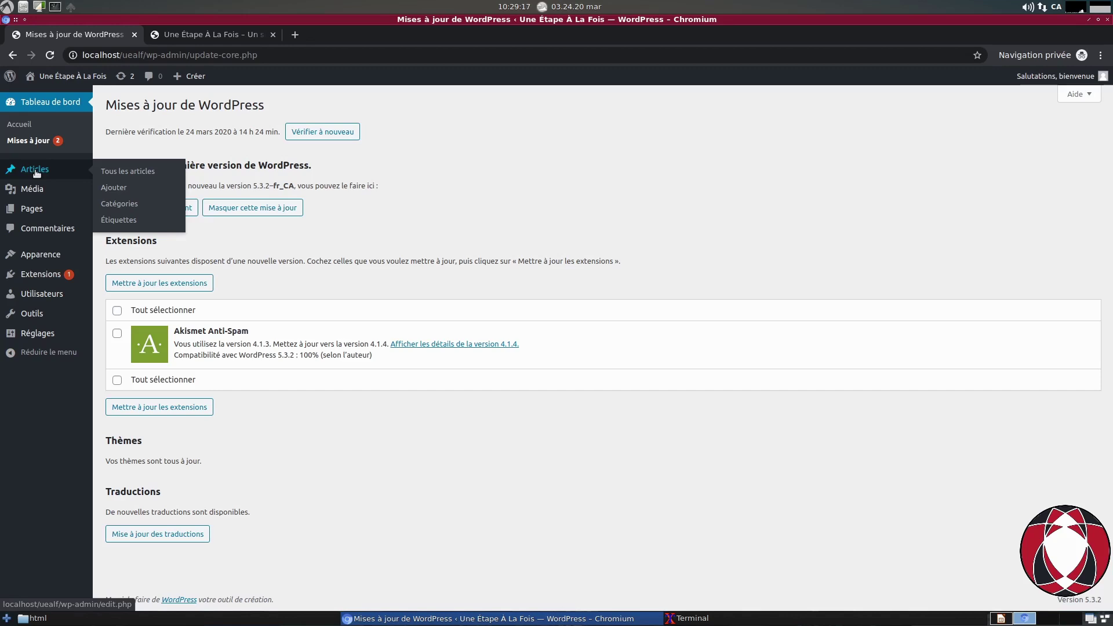
pyautogui.click(37, 173)
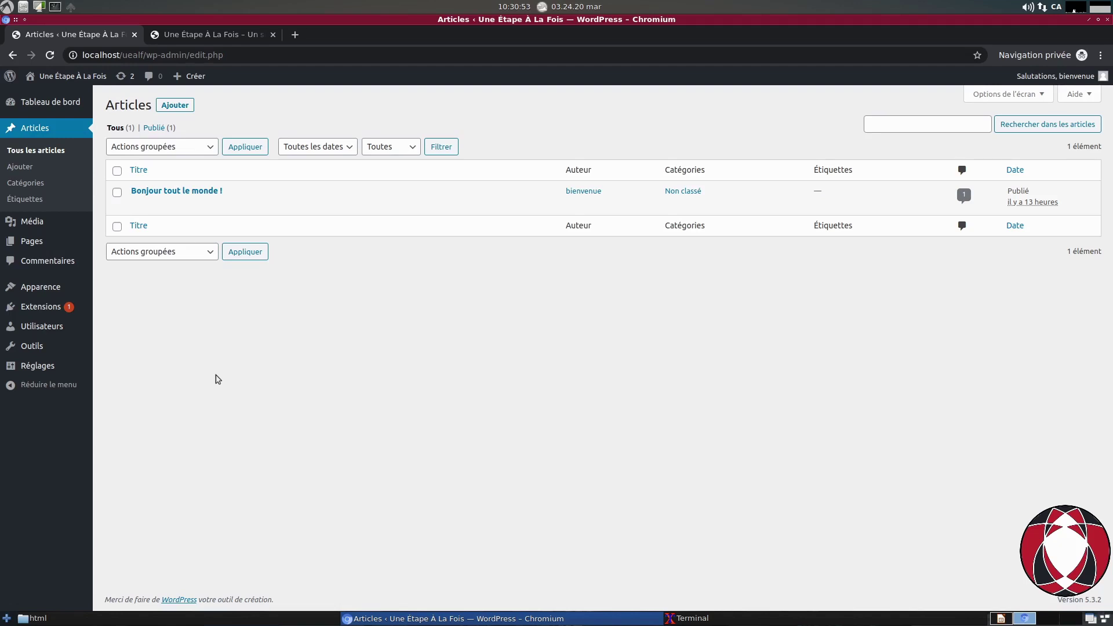
pyautogui.moveTo(231, 199)
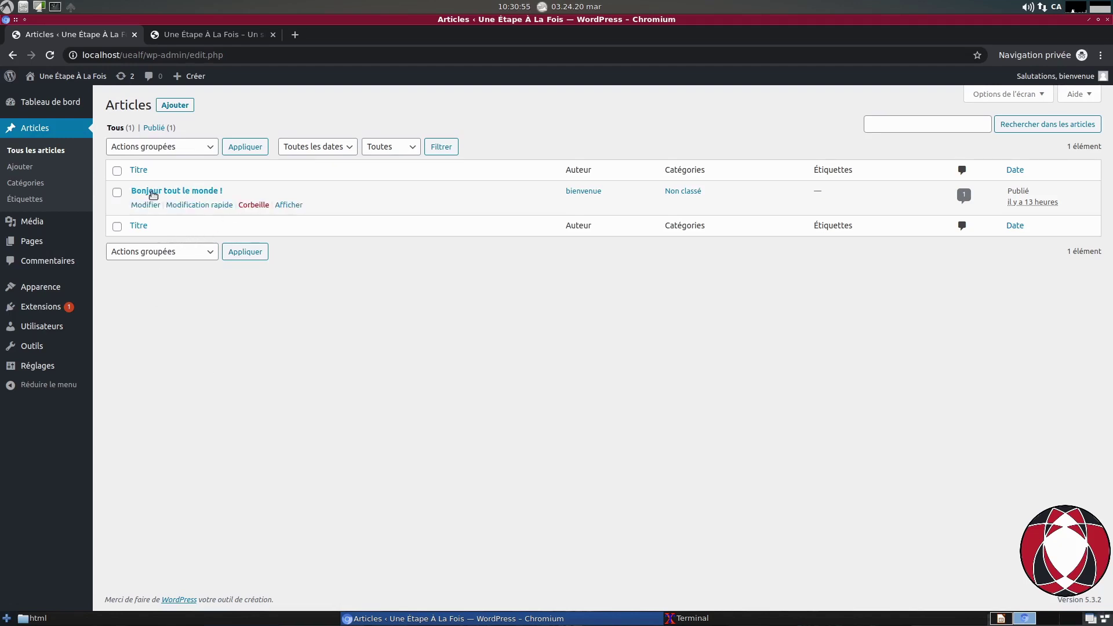
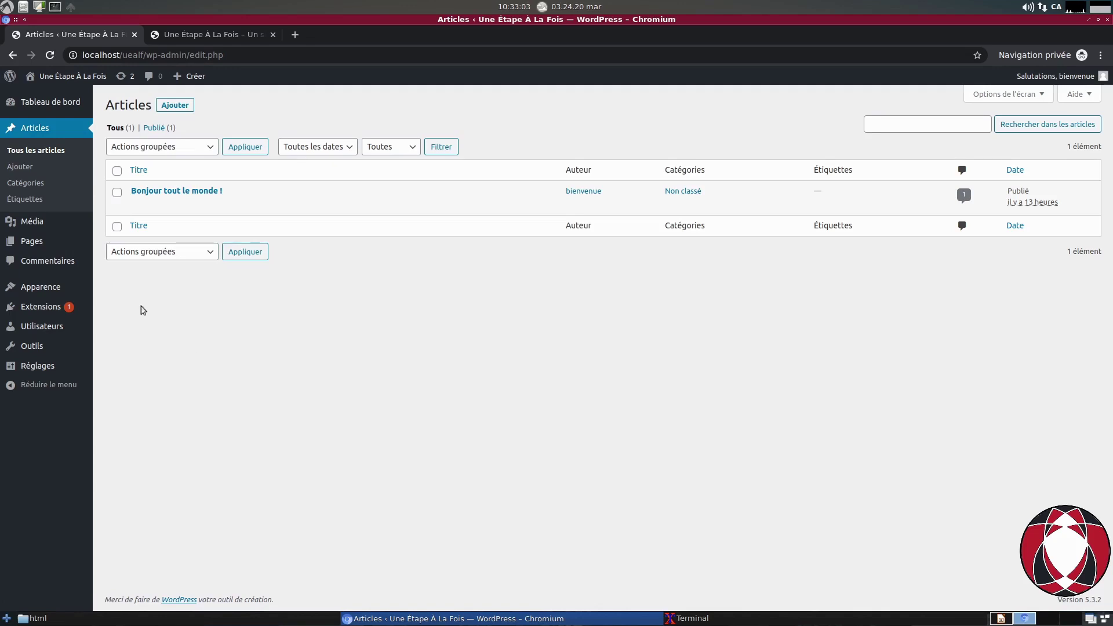
# Step: View the media library and the list of all pages
pyautogui.moveTo(45, 222)
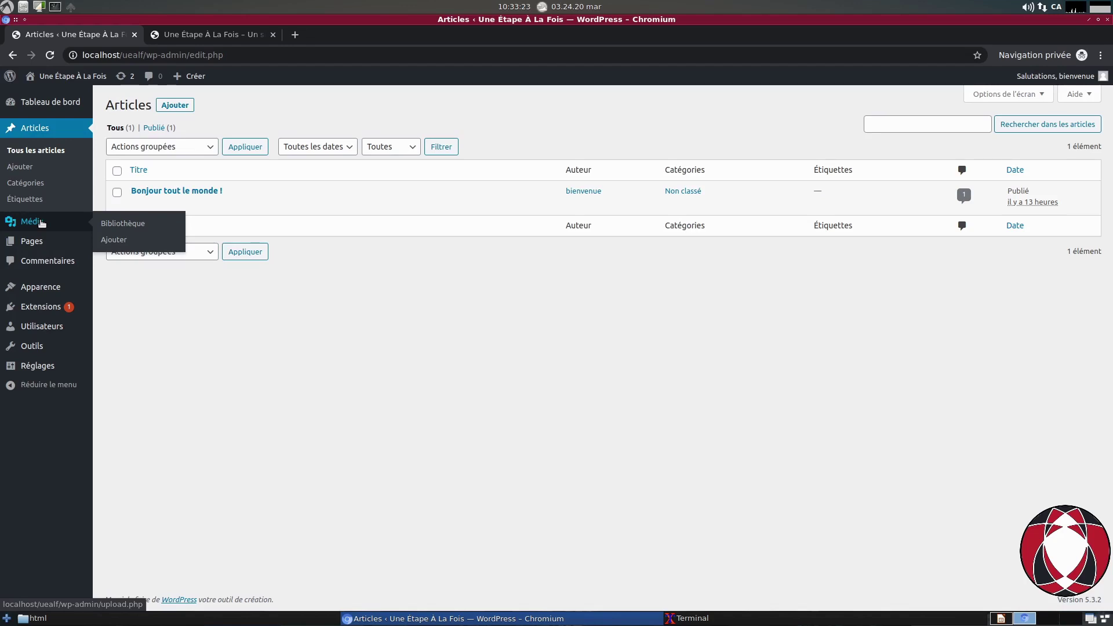
pyautogui.click(42, 222)
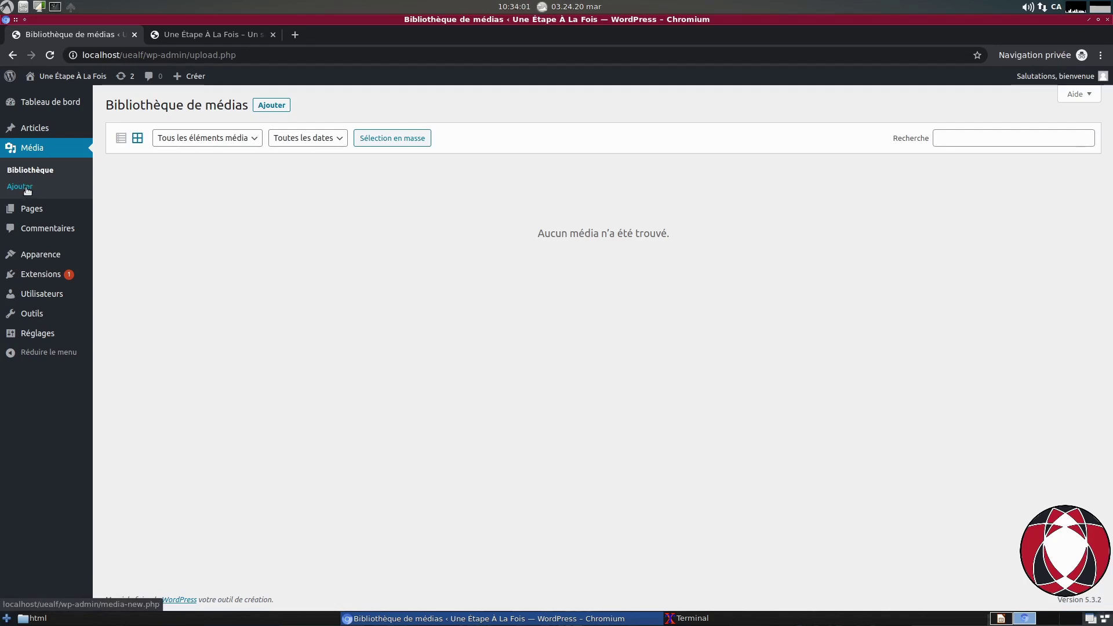
pyautogui.moveTo(43, 212)
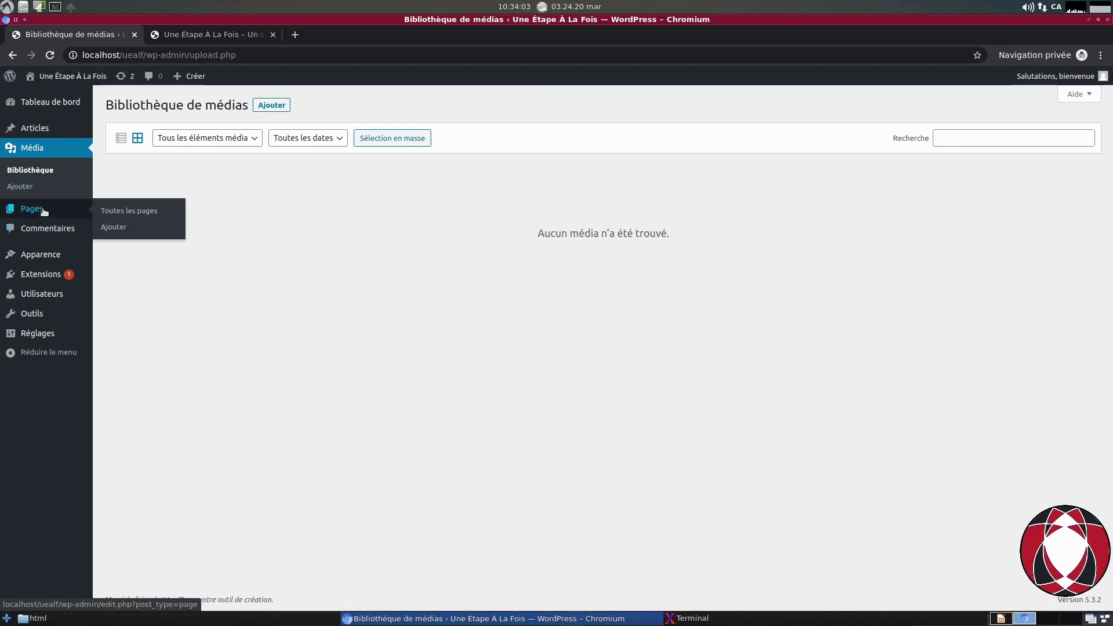
pyautogui.click(44, 209)
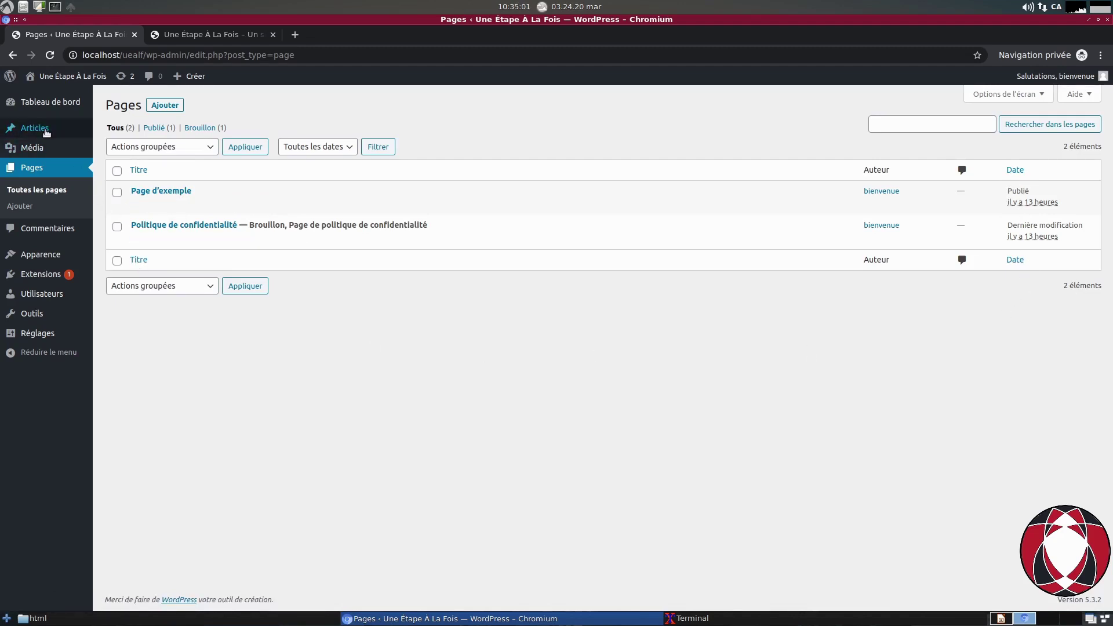
pyautogui.moveTo(46, 133)
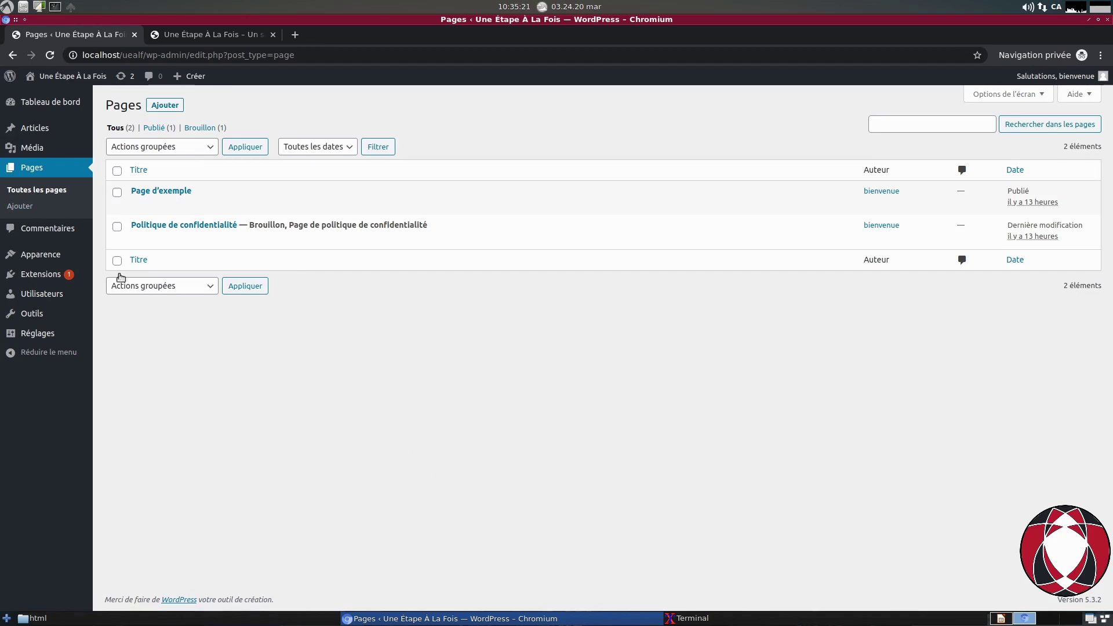
# Step: Open the comments list and examine the moderation actions available for the sample comment
pyautogui.click(48, 229)
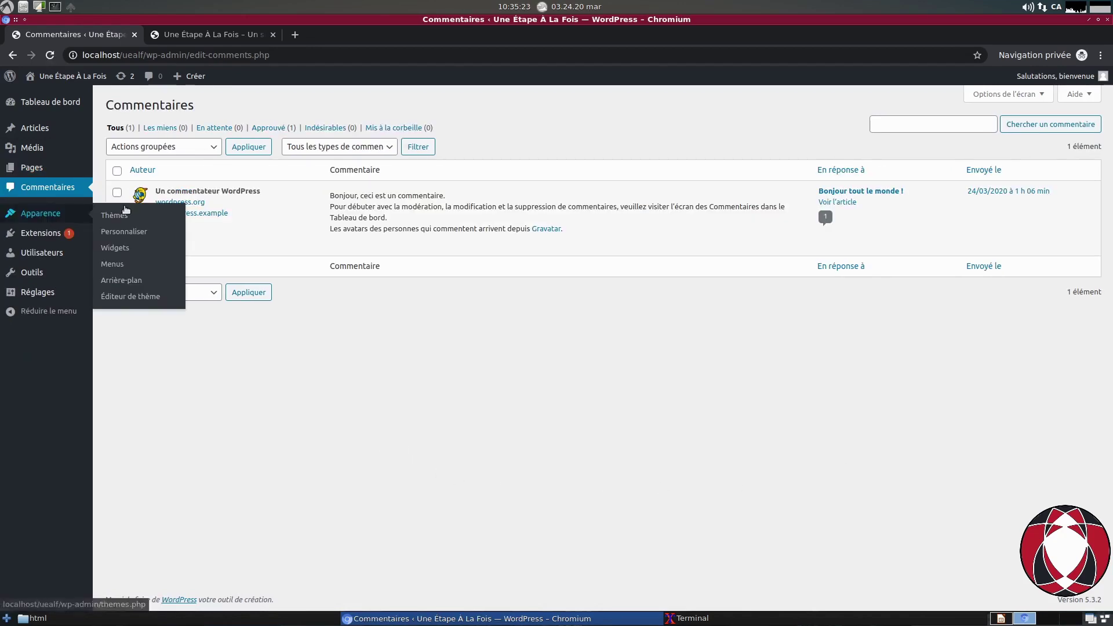
pyautogui.moveTo(232, 210)
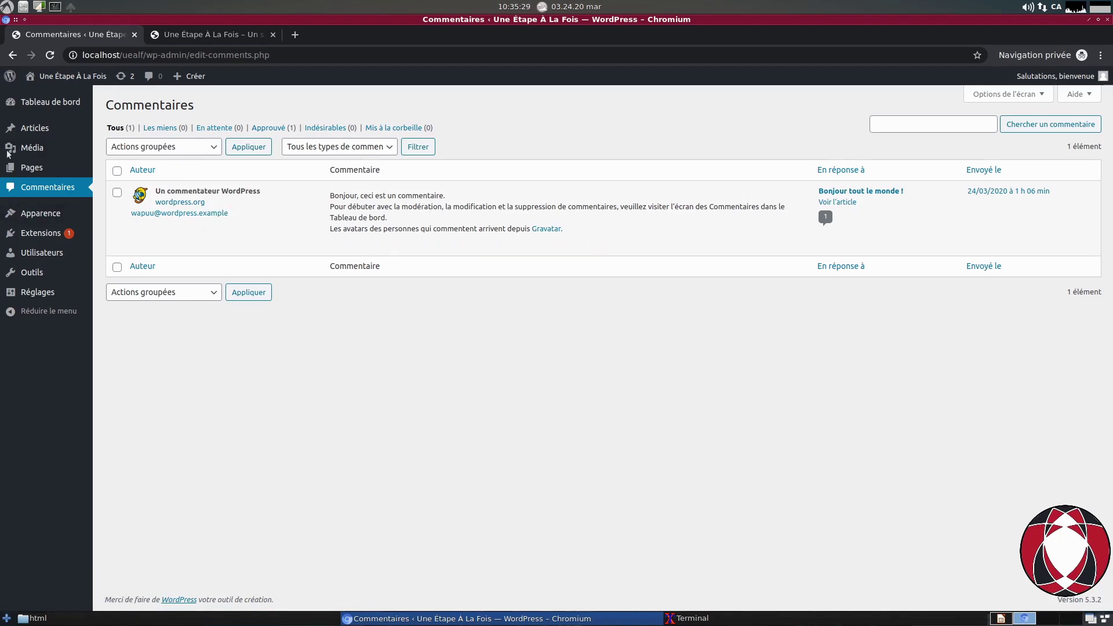
pyautogui.moveTo(356, 257)
pyautogui.moveTo(959, 211)
pyautogui.moveTo(269, 251)
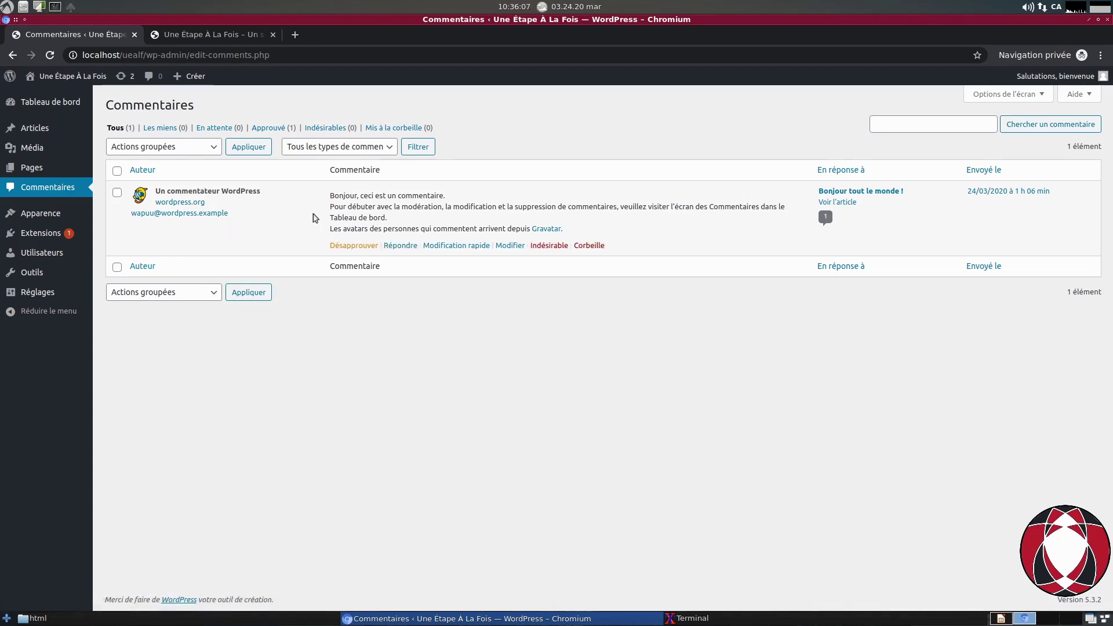
pyautogui.moveTo(415, 242)
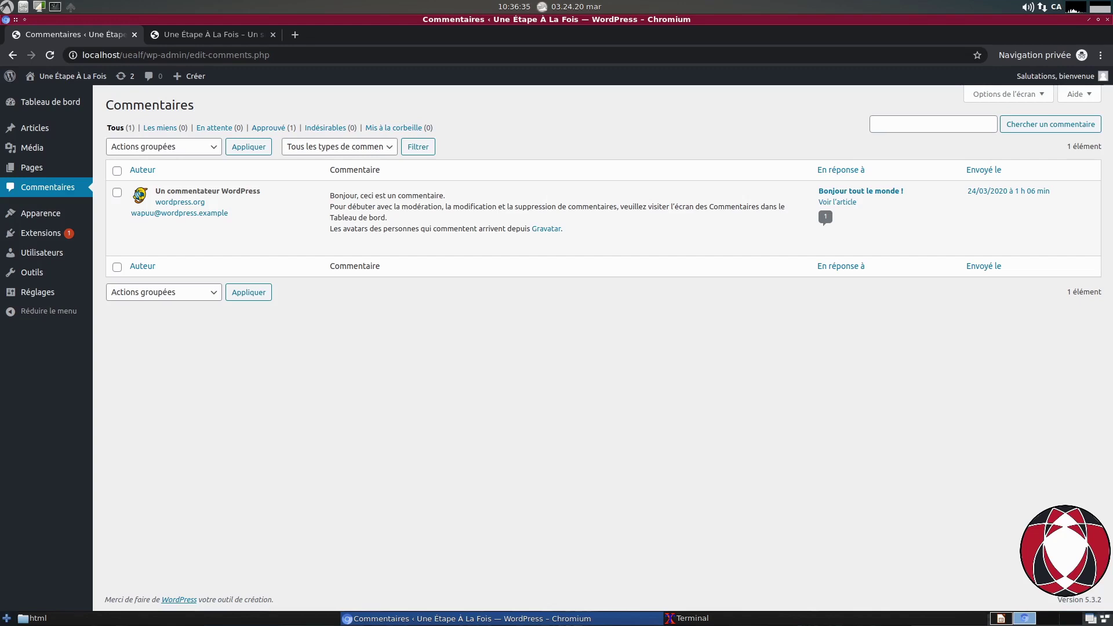
pyautogui.moveTo(957, 231)
# Step: Open the installed themes page and examine the active Twenty Twenty theme
pyautogui.moveTo(20, 215)
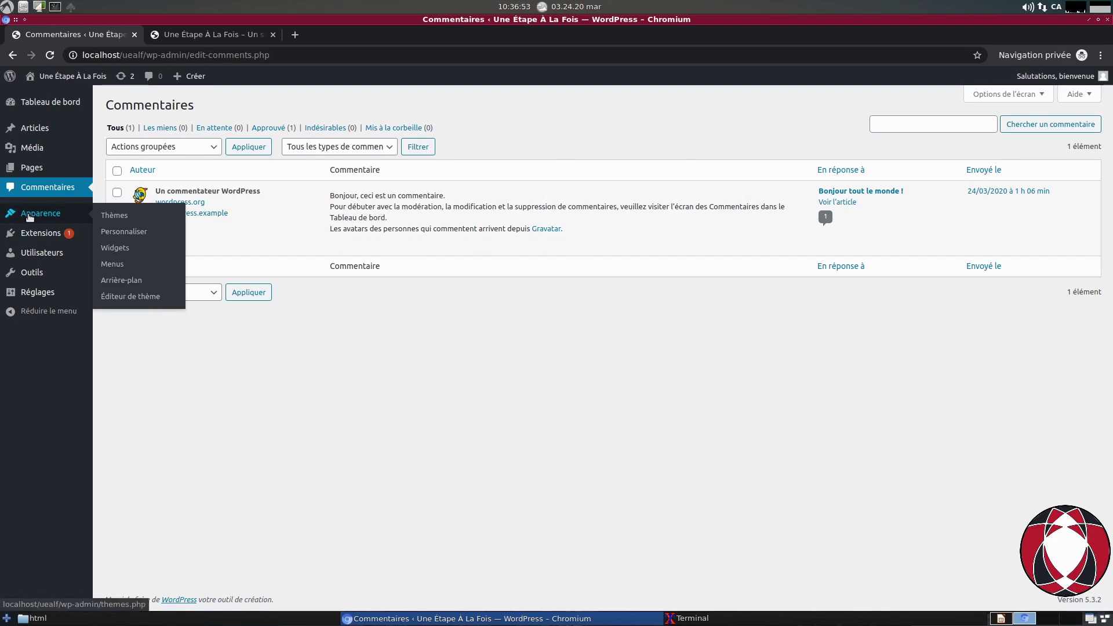
pyautogui.click(29, 216)
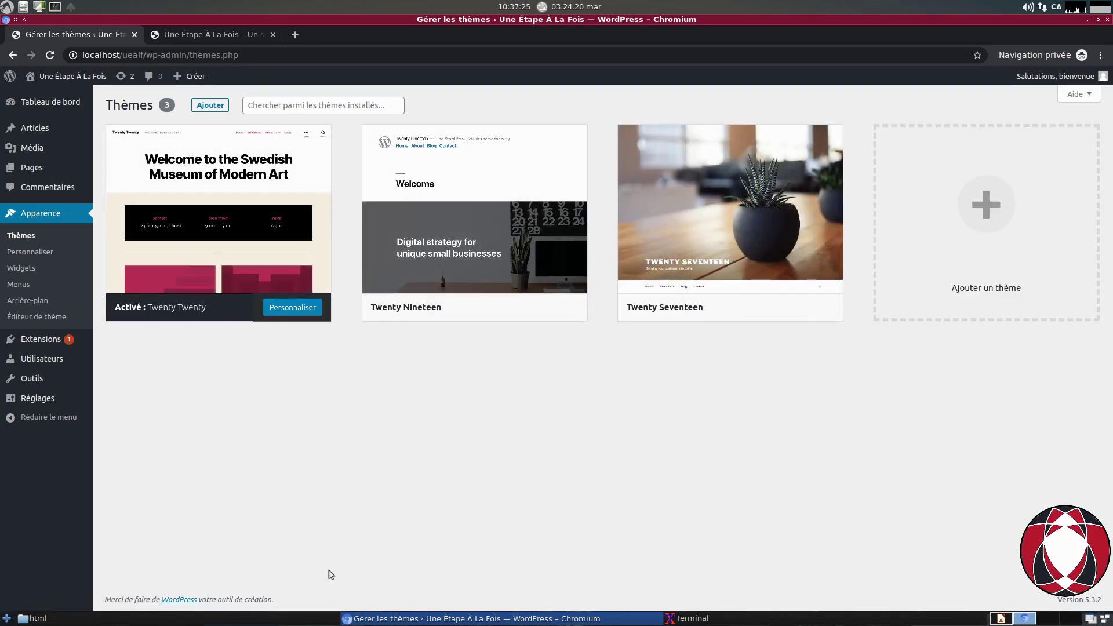
pyautogui.moveTo(454, 264)
pyautogui.moveTo(192, 313)
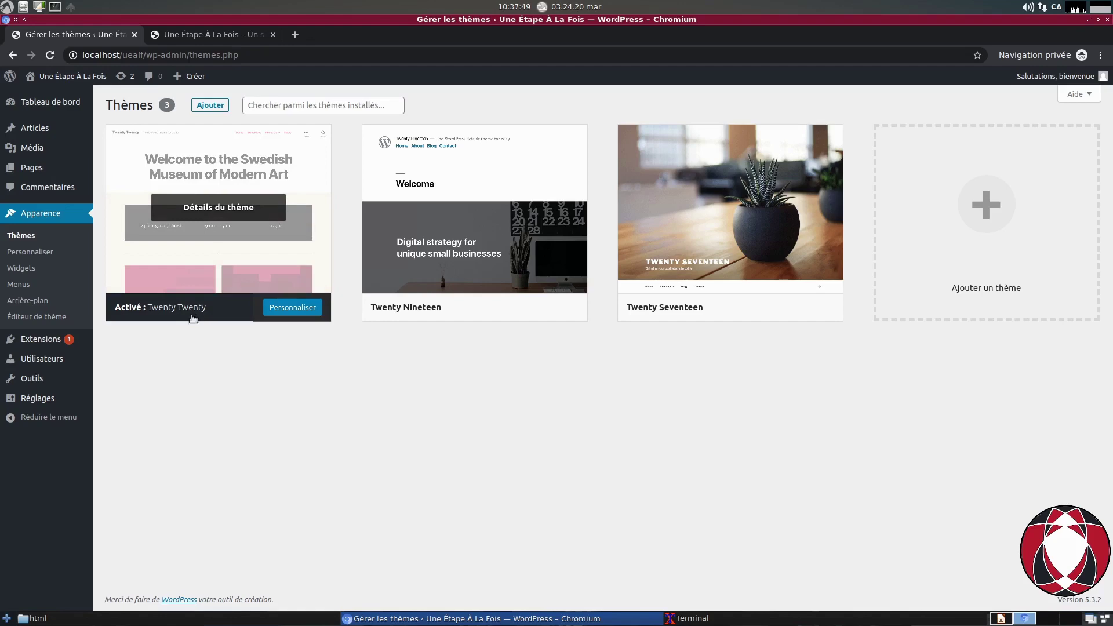
# Step: Look through the site's front page in its open tab and return to the themes page
pyautogui.click(221, 35)
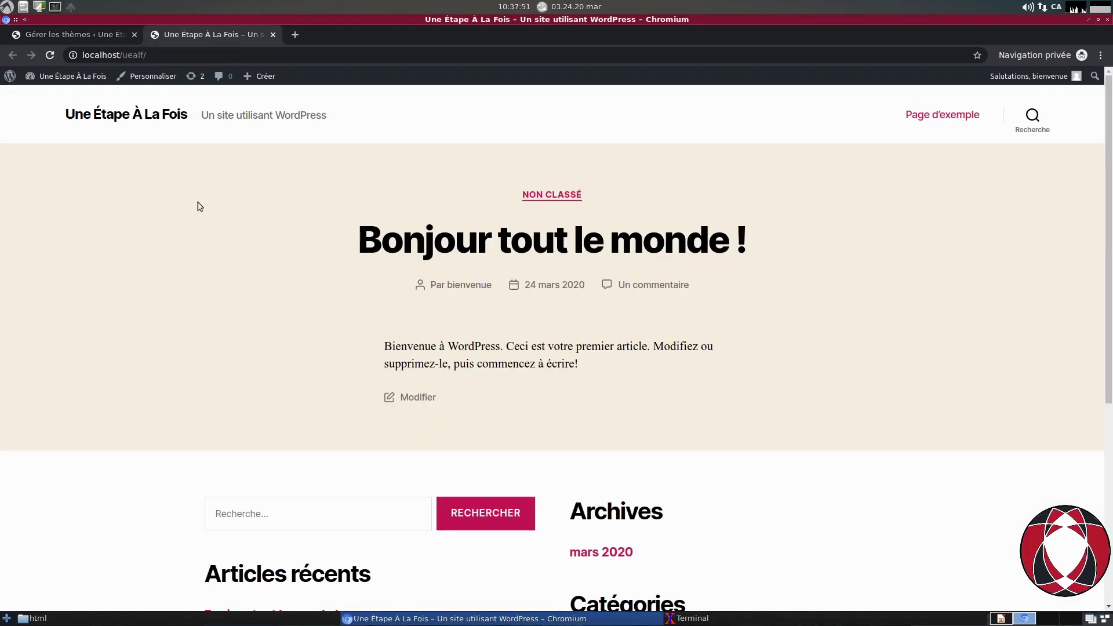
pyautogui.scroll(-5, 726, 320)
pyautogui.scroll(5, 726, 320)
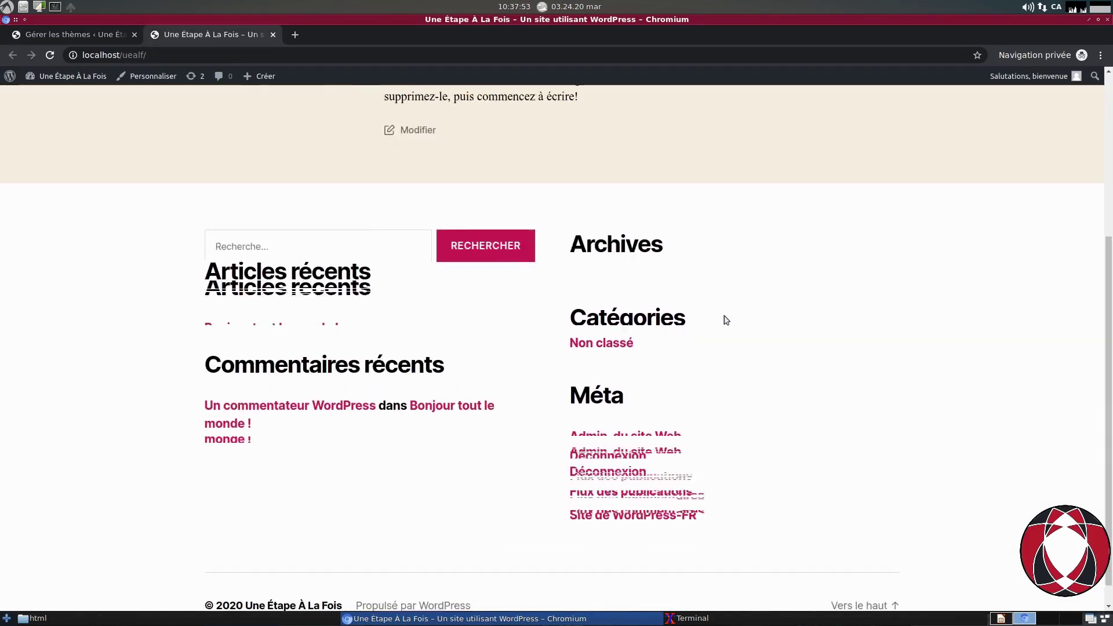
pyautogui.click(59, 35)
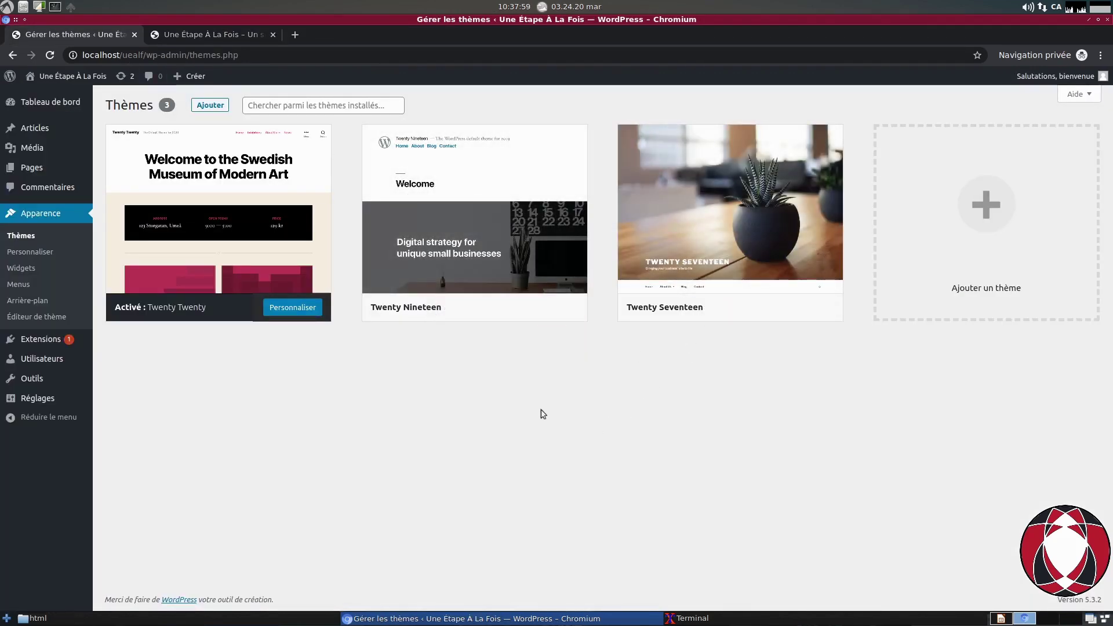
# Step: Activate the Twenty Seventeen theme and open the public site in a new tab
pyautogui.moveTo(731, 204)
pyautogui.click(718, 312)
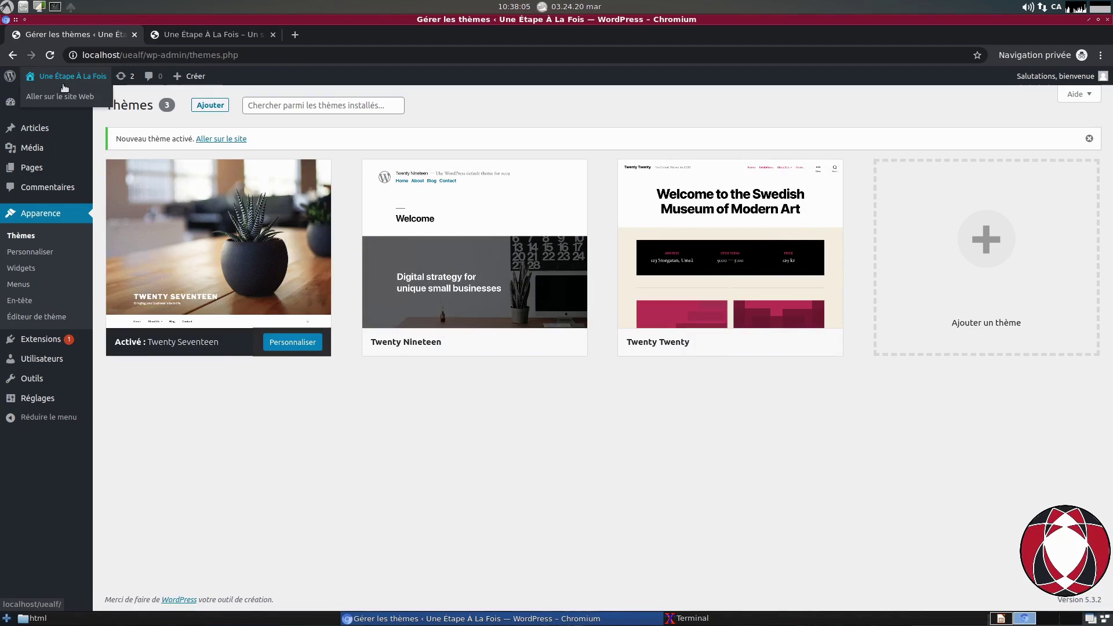
pyautogui.rightClick(64, 89)
pyautogui.click(72, 102)
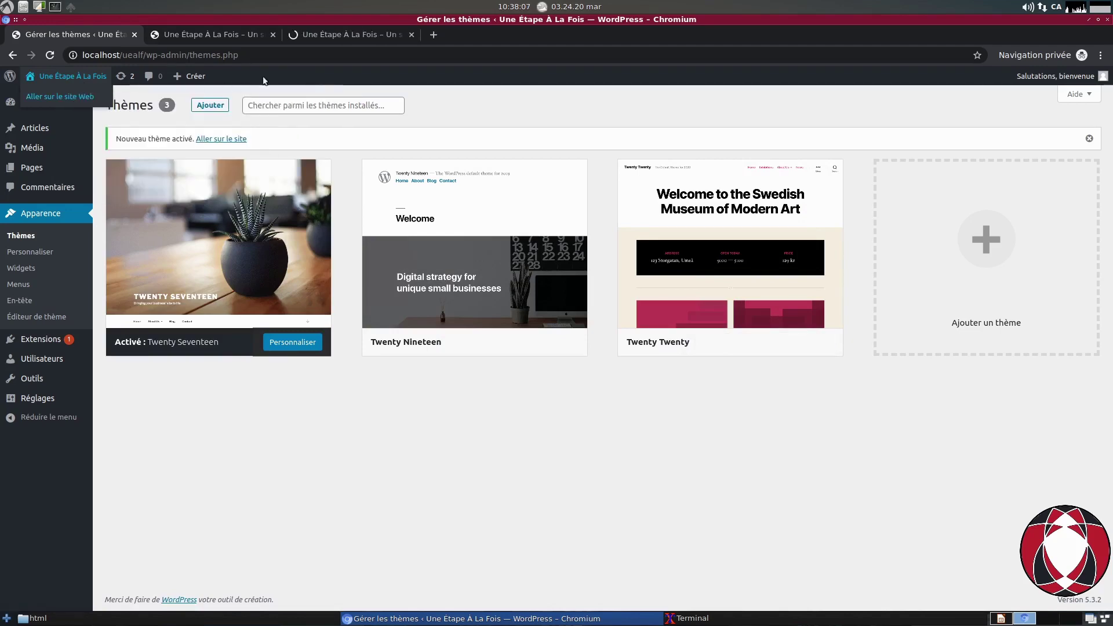
# Step: Look through the site's front page in the newly opened tab to examine the Twenty Seventeen header image, article and sidebar
pyautogui.click(337, 32)
pyautogui.scroll(-3, 377, 448)
pyautogui.scroll(5, 376, 447)
pyautogui.scroll(-5, 310, 268)
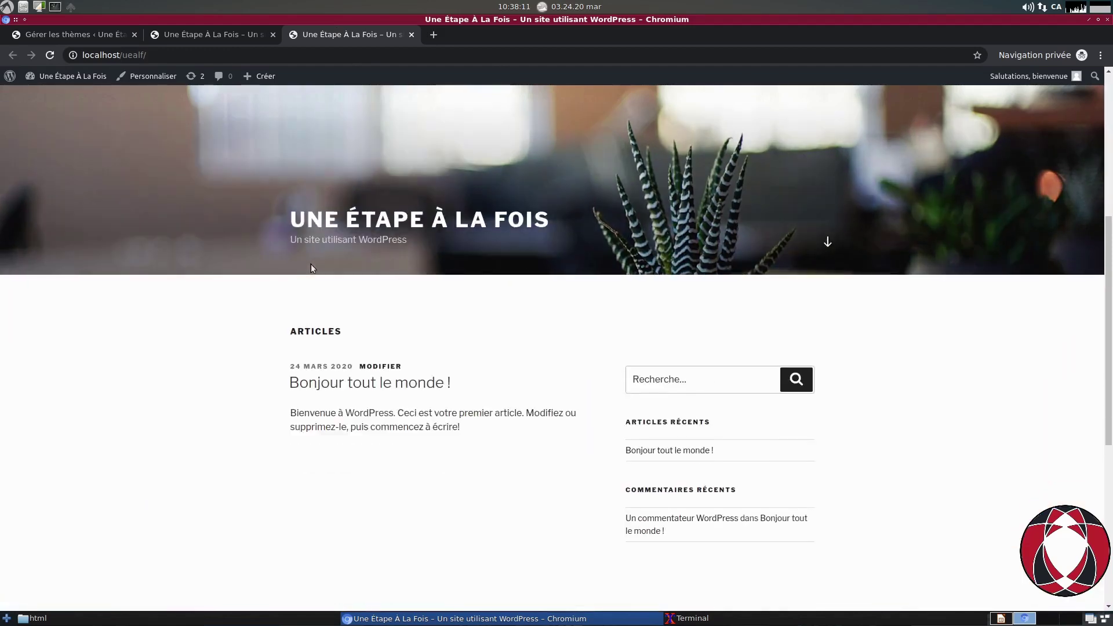
pyautogui.scroll(-2, 310, 267)
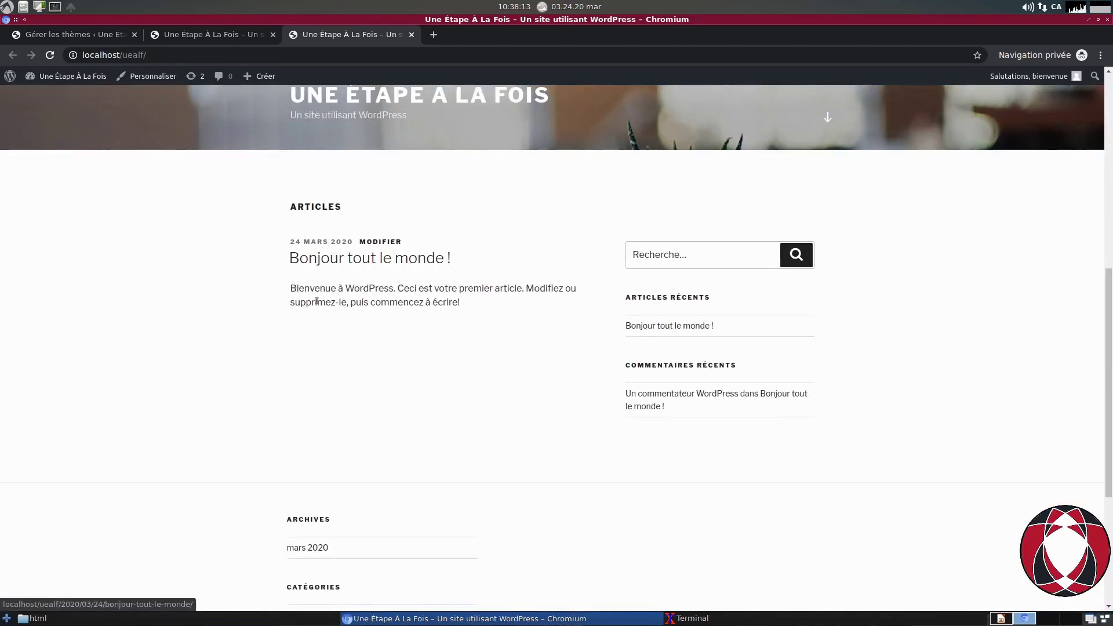
# Step: Compare the front page layout in the open Twenty Twenty and Twenty Seventeen tabs, including the Twenty Twenty footer widgets
pyautogui.click(204, 35)
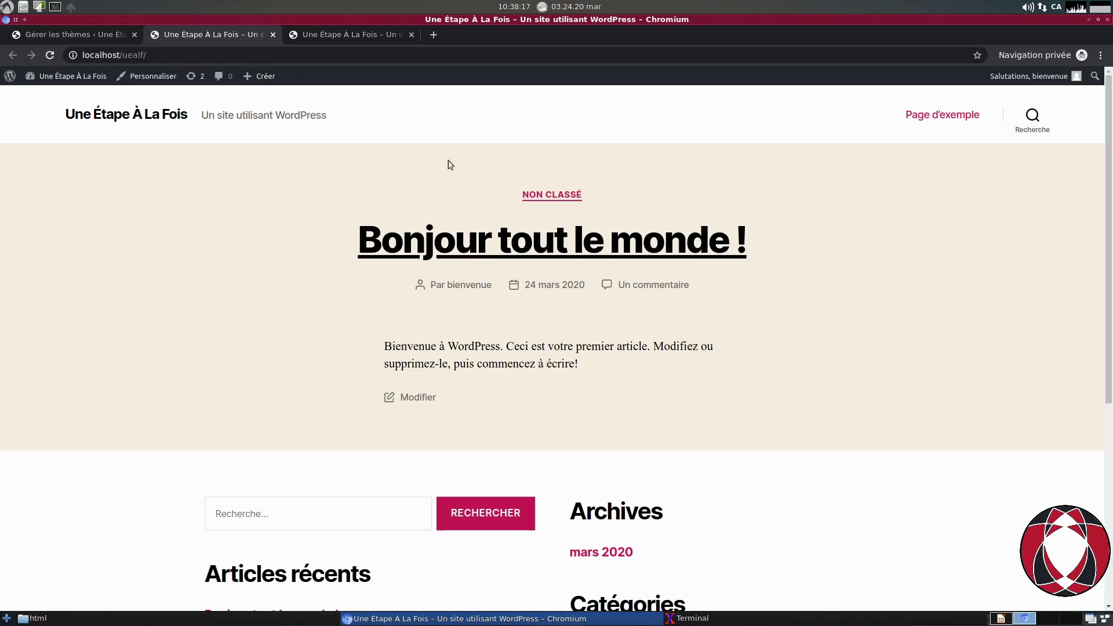
pyautogui.click(373, 32)
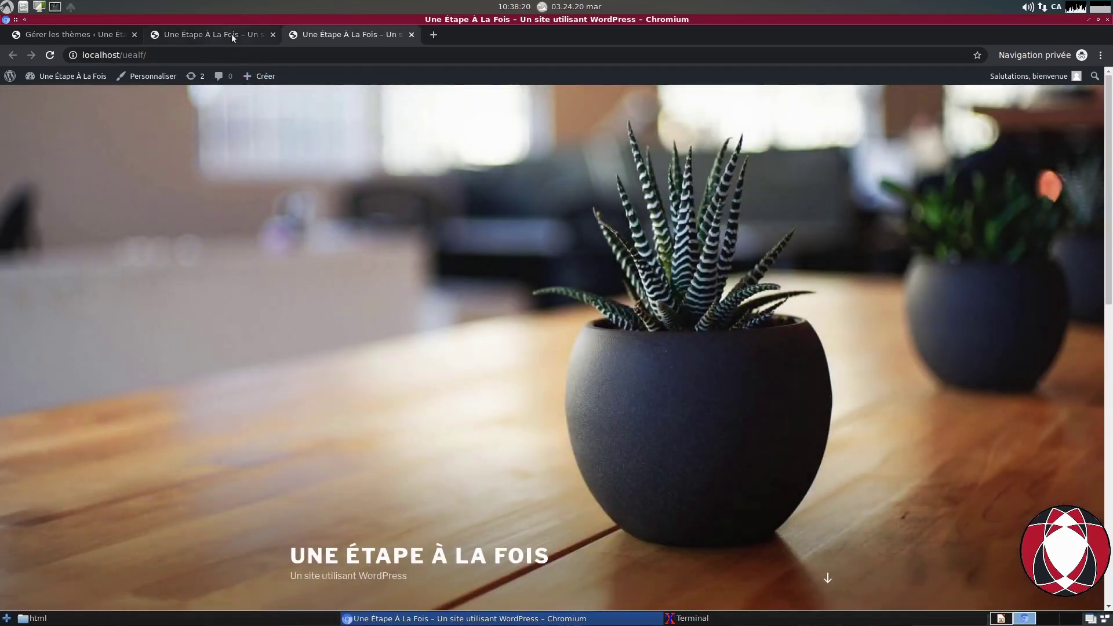
pyautogui.click(231, 34)
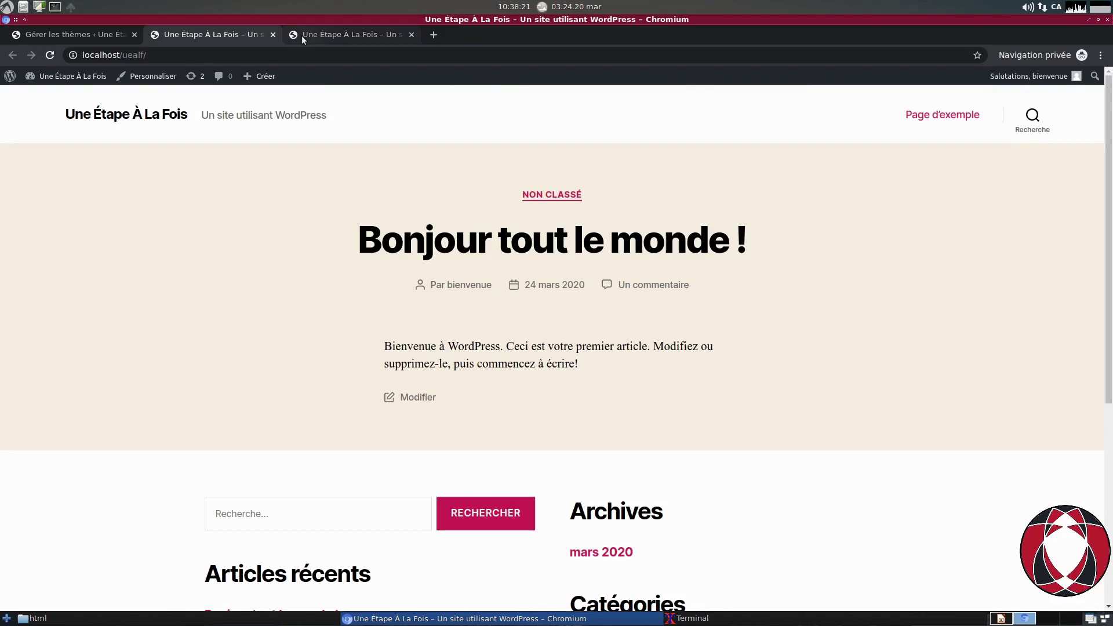
pyautogui.click(307, 34)
pyautogui.scroll(-3, 528, 458)
pyautogui.scroll(-10, 528, 458)
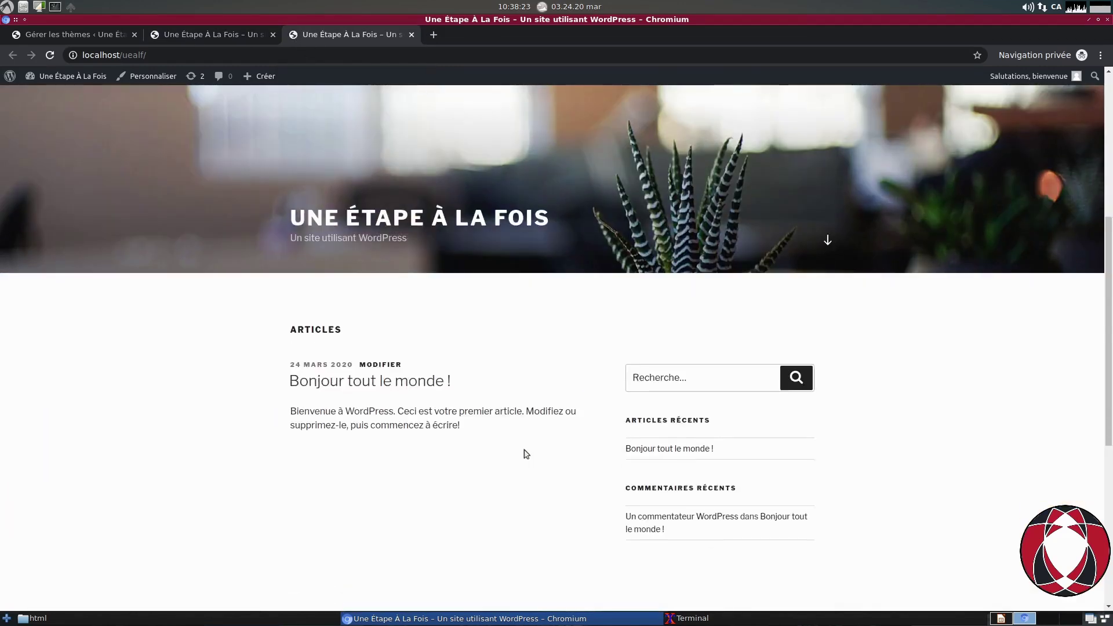
pyautogui.click(228, 26)
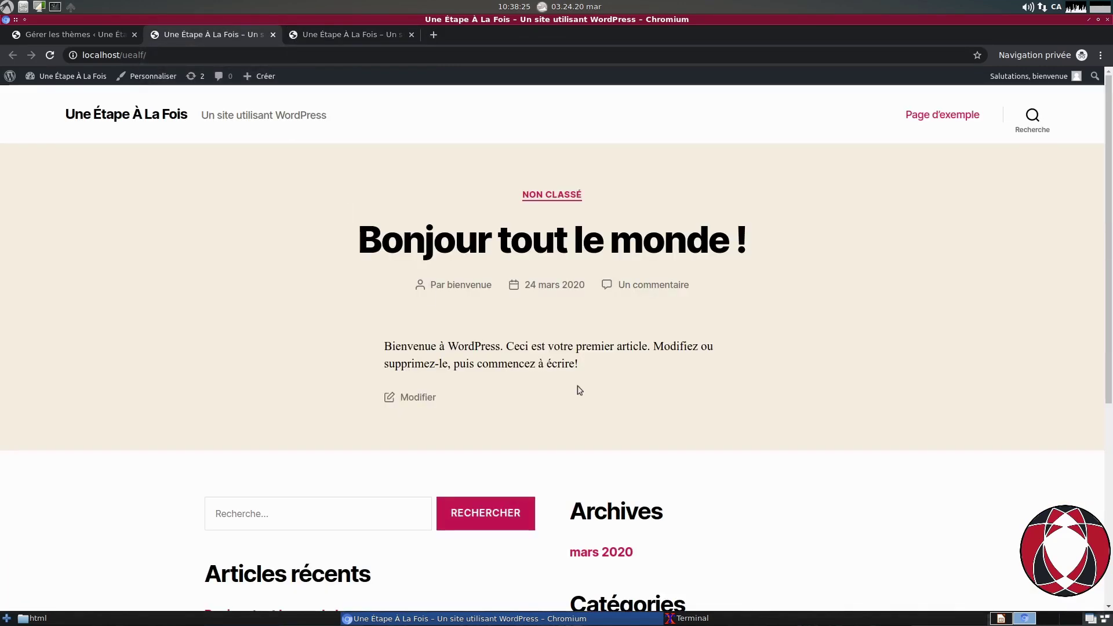
pyautogui.scroll(-5, 580, 387)
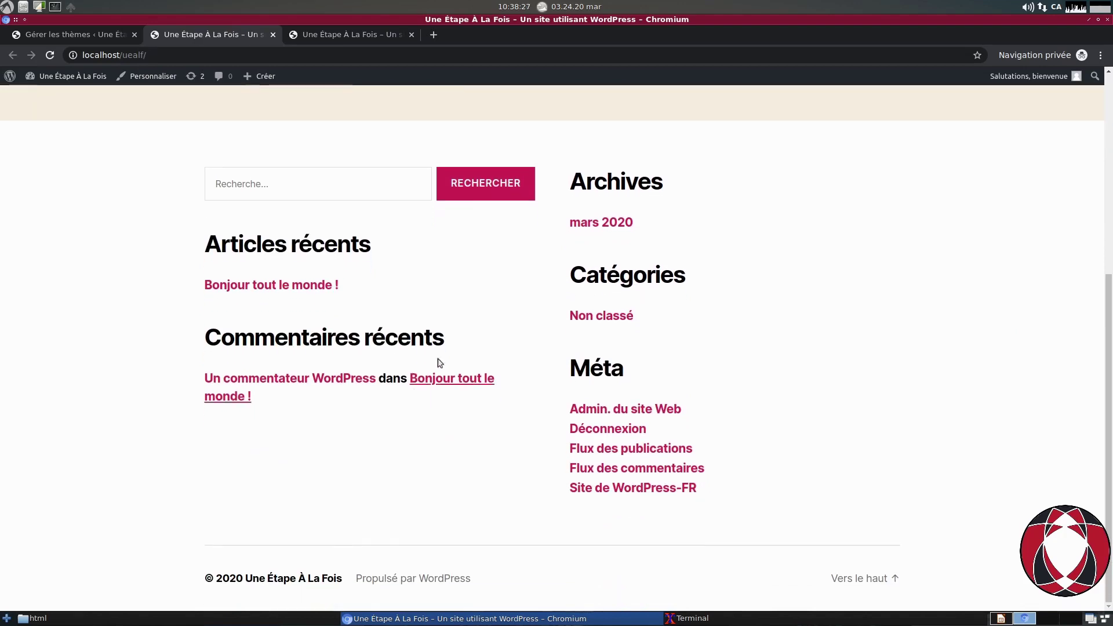
# Step: Highlight the sample article's title and text in the Twenty Seventeen version and compare it with the Twenty Twenty version
pyautogui.click(83, 33)
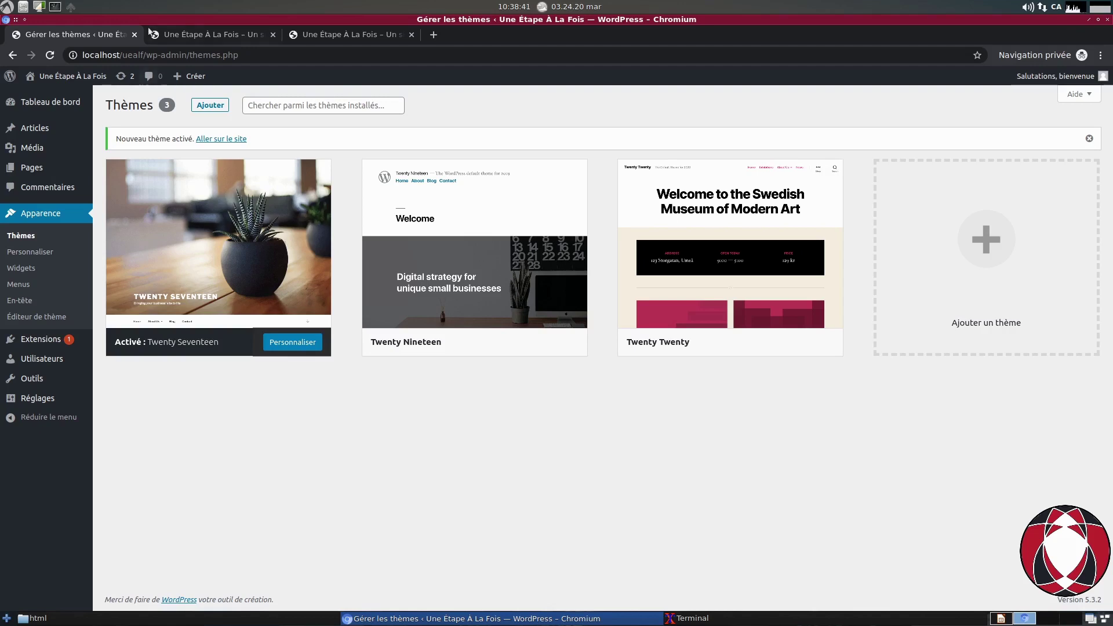
pyautogui.click(325, 36)
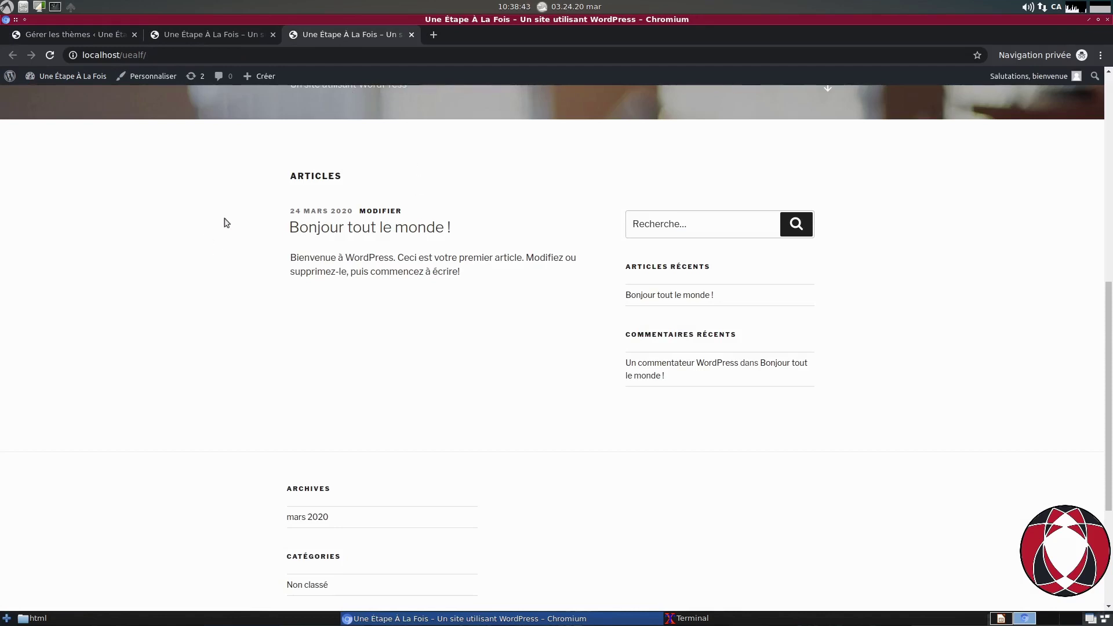
pyautogui.moveTo(286, 229); pyautogui.dragTo(467, 236)
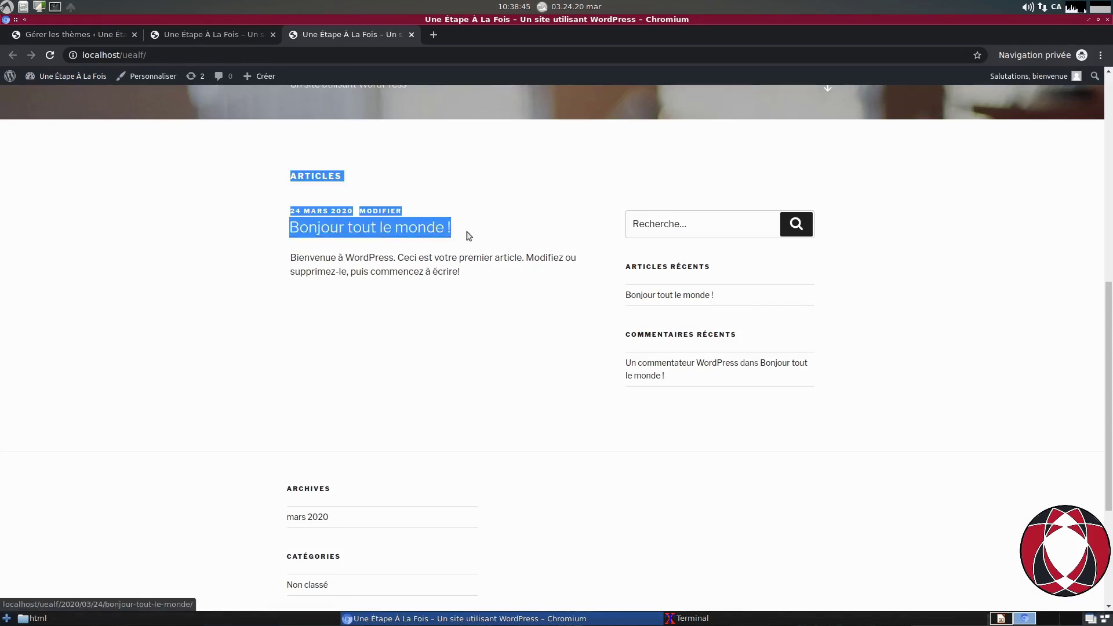
pyautogui.moveTo(458, 313); pyautogui.dragTo(275, 259)
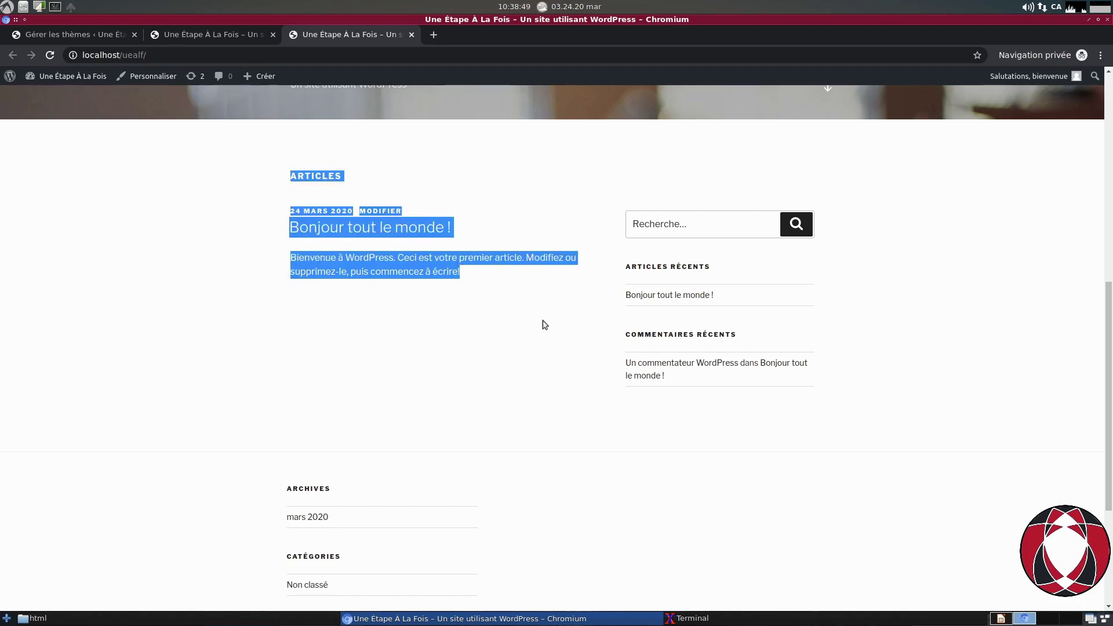
pyautogui.scroll(3, 517, 317)
pyautogui.scroll(6, 517, 317)
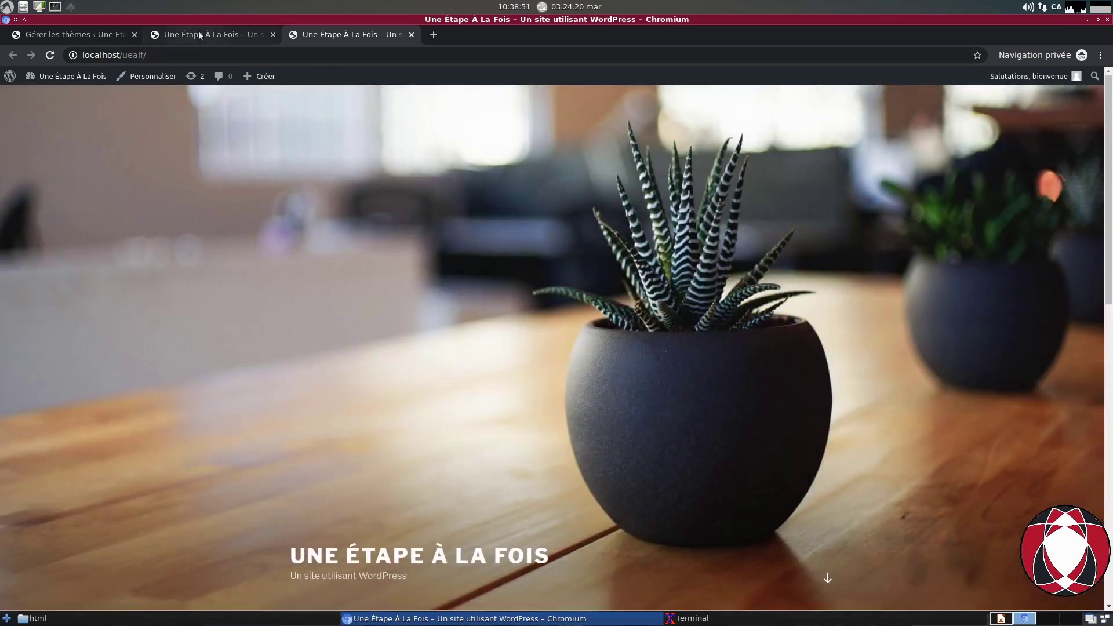
pyautogui.click(198, 34)
pyautogui.scroll(5, 480, 304)
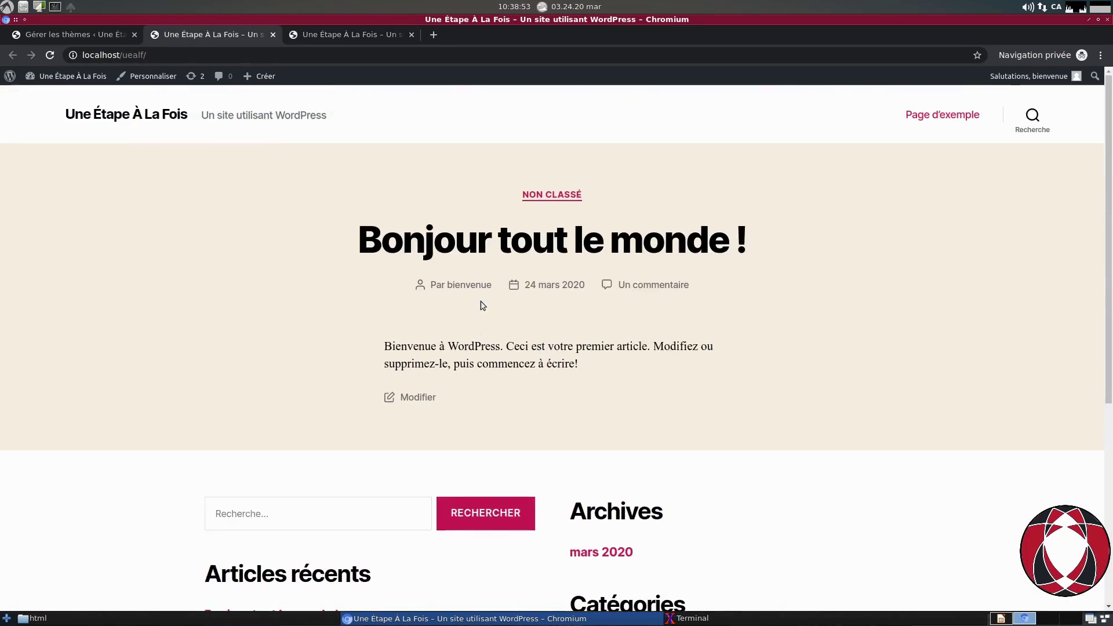
# Step: Return to the installed themes page and activate the Twenty Twenty theme again
pyautogui.click(41, 37)
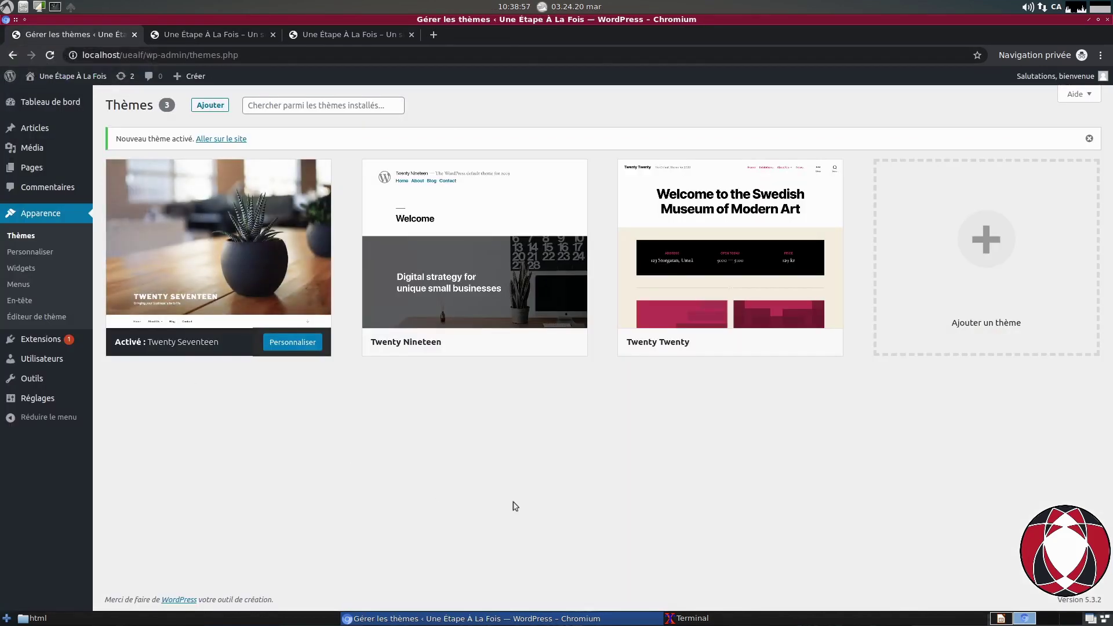
pyautogui.moveTo(765, 347)
pyautogui.click(713, 345)
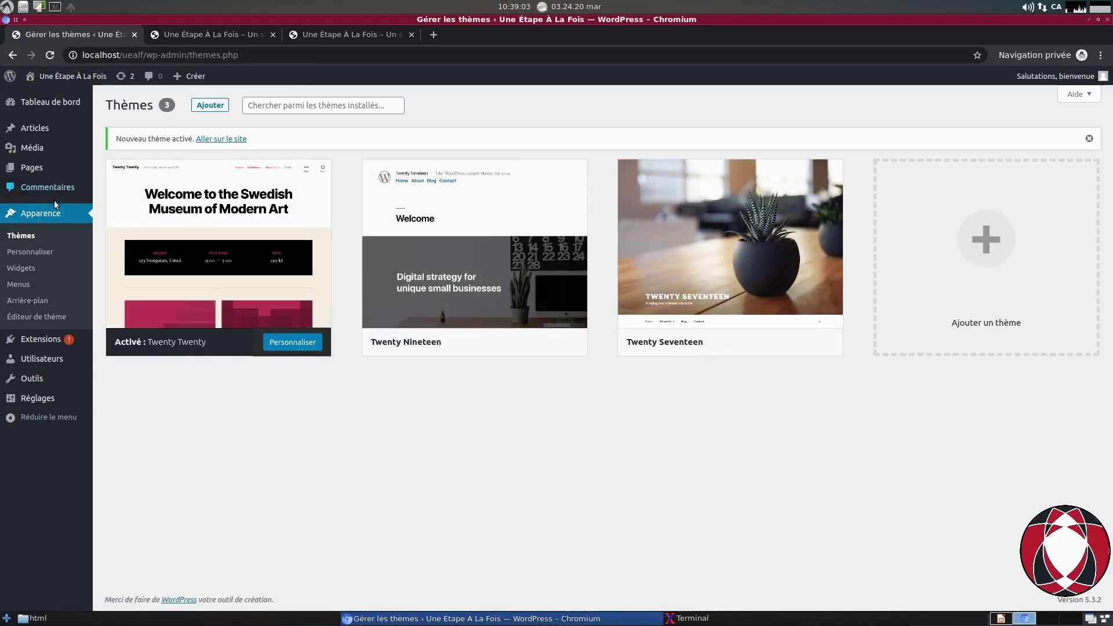
# Step: Examine the Twenty Twenty front page against the Twenty Seventeen one, covering its background area, article, search box and footer widgets
pyautogui.moveTo(524, 290)
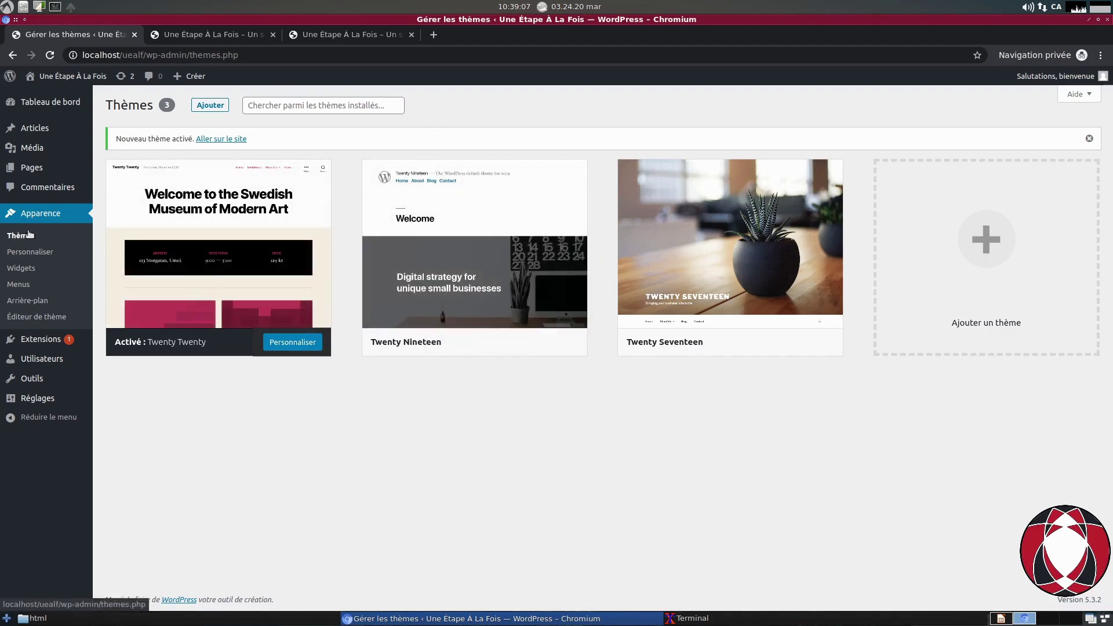
pyautogui.moveTo(825, 240)
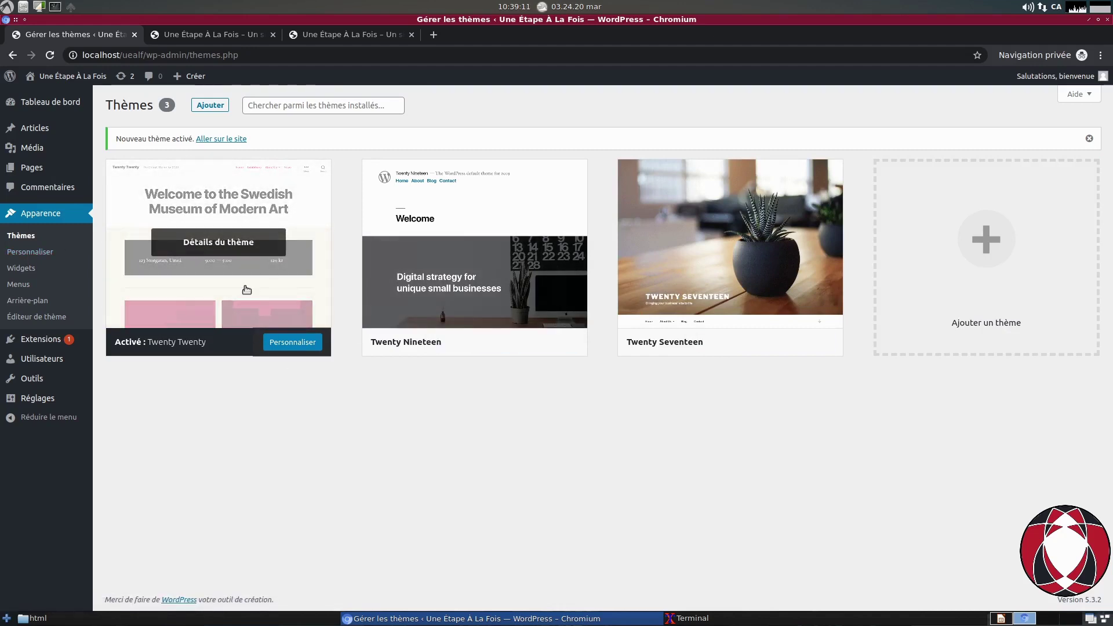
pyautogui.moveTo(408, 259)
pyautogui.click(335, 37)
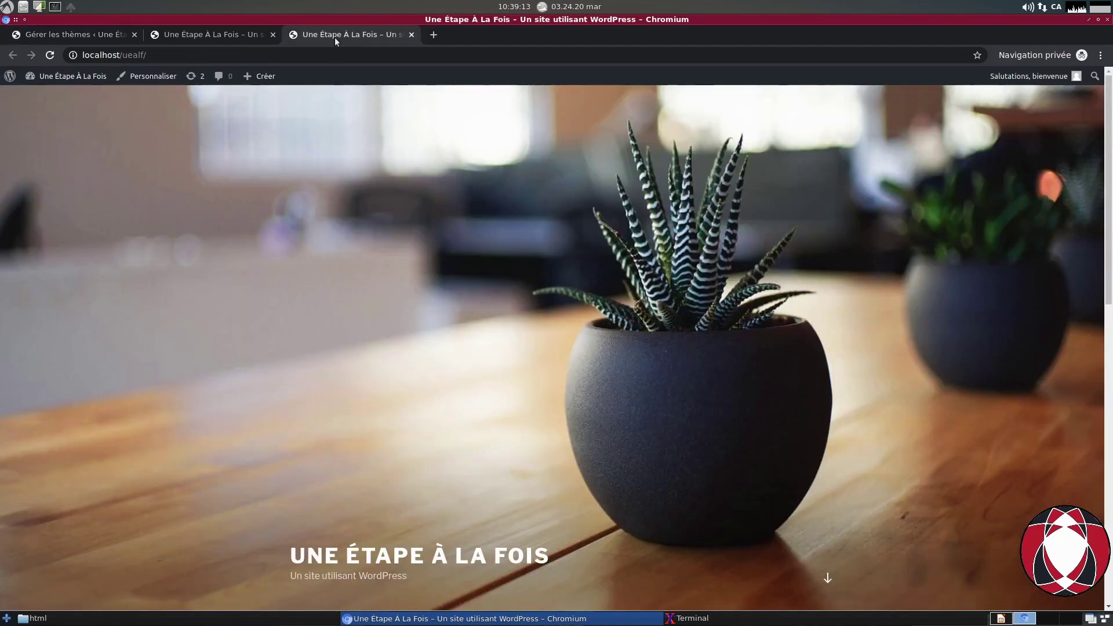
pyautogui.click(188, 34)
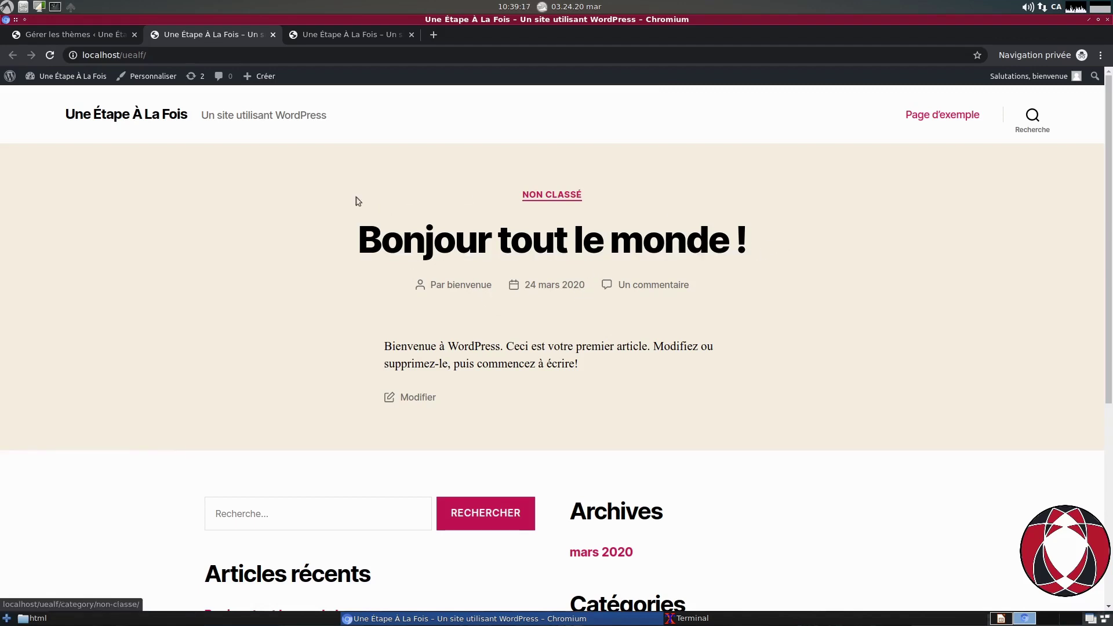
pyautogui.moveTo(113, 211); pyautogui.dragTo(207, 318)
pyautogui.click(166, 270)
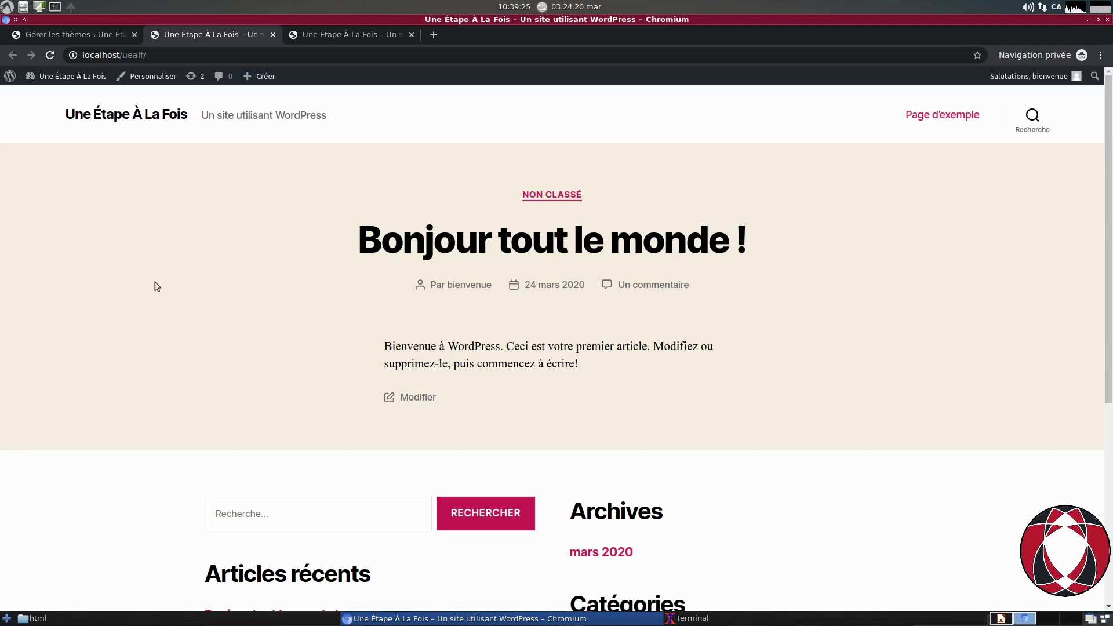
pyautogui.scroll(-4, 154, 286)
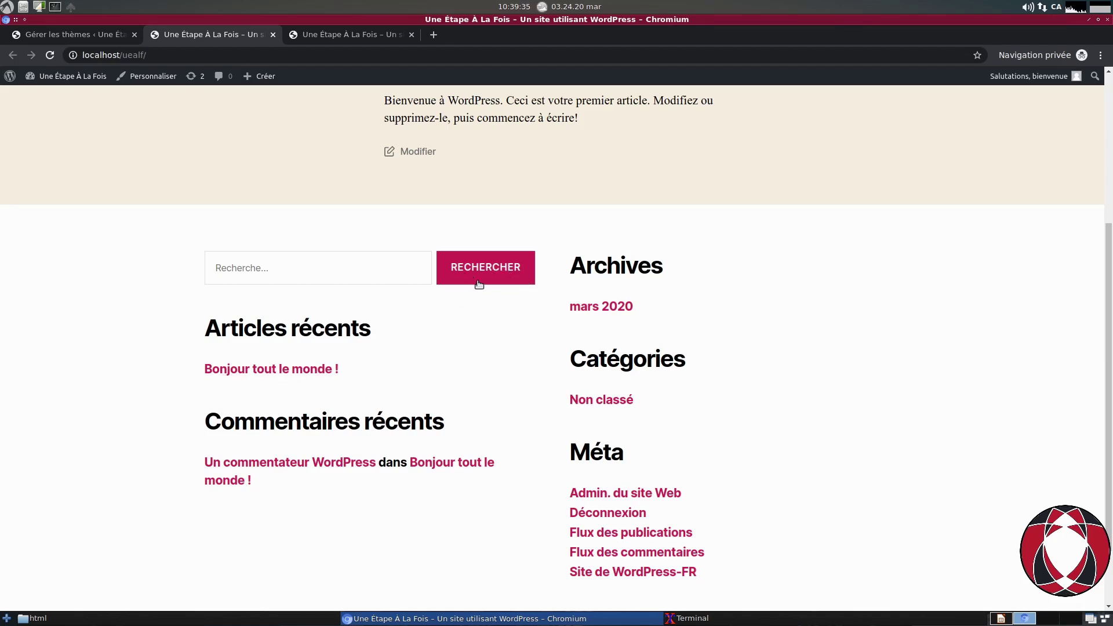
pyautogui.scroll(-3, 606, 438)
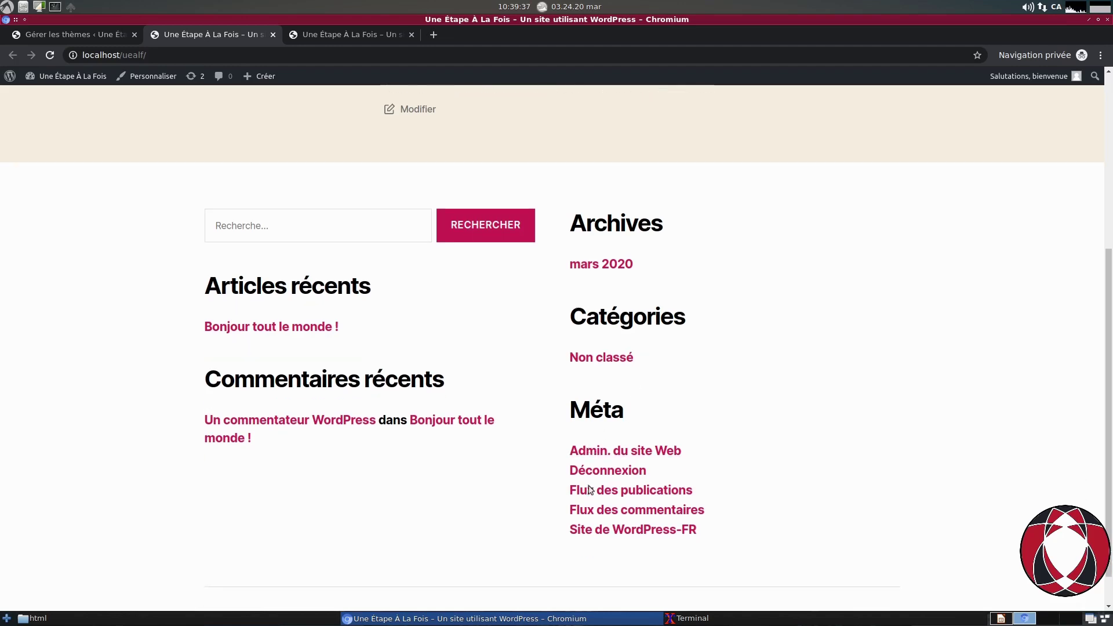
pyautogui.scroll(6, 598, 441)
pyautogui.scroll(2, 599, 441)
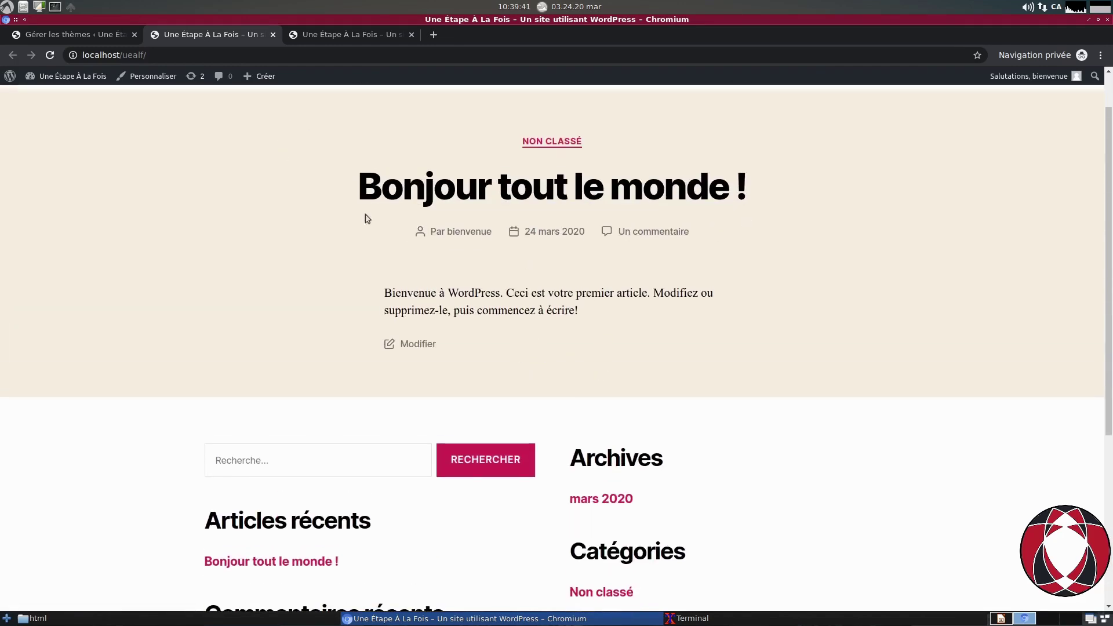
# Step: Compare the page menu and the footer sections across the two open versions of the site
pyautogui.click(92, 36)
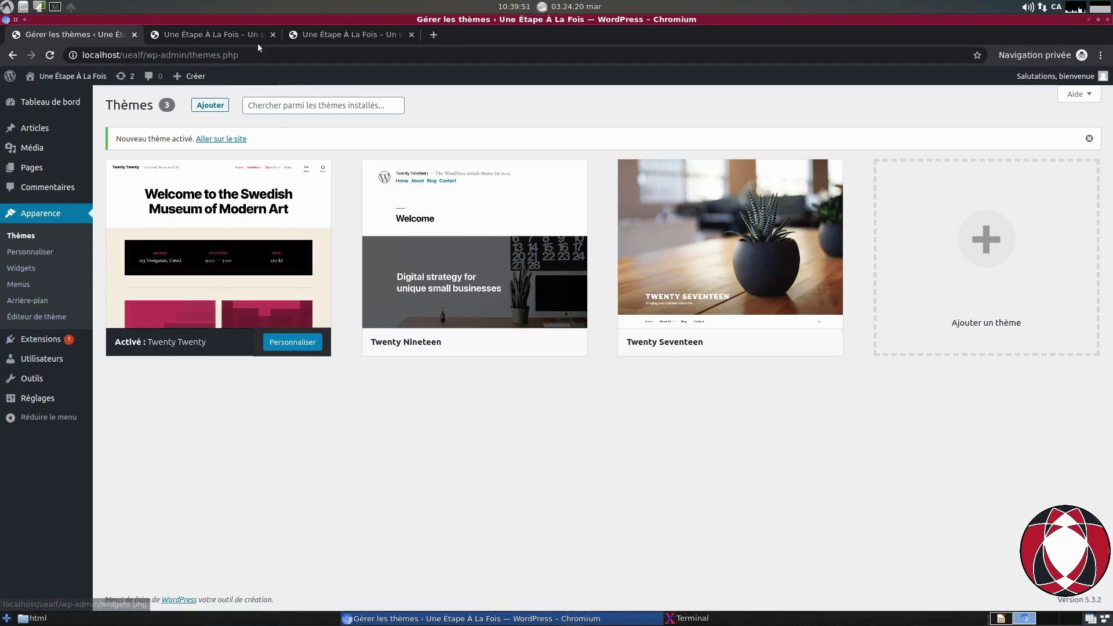
pyautogui.click(226, 35)
pyautogui.scroll(2, 450, 292)
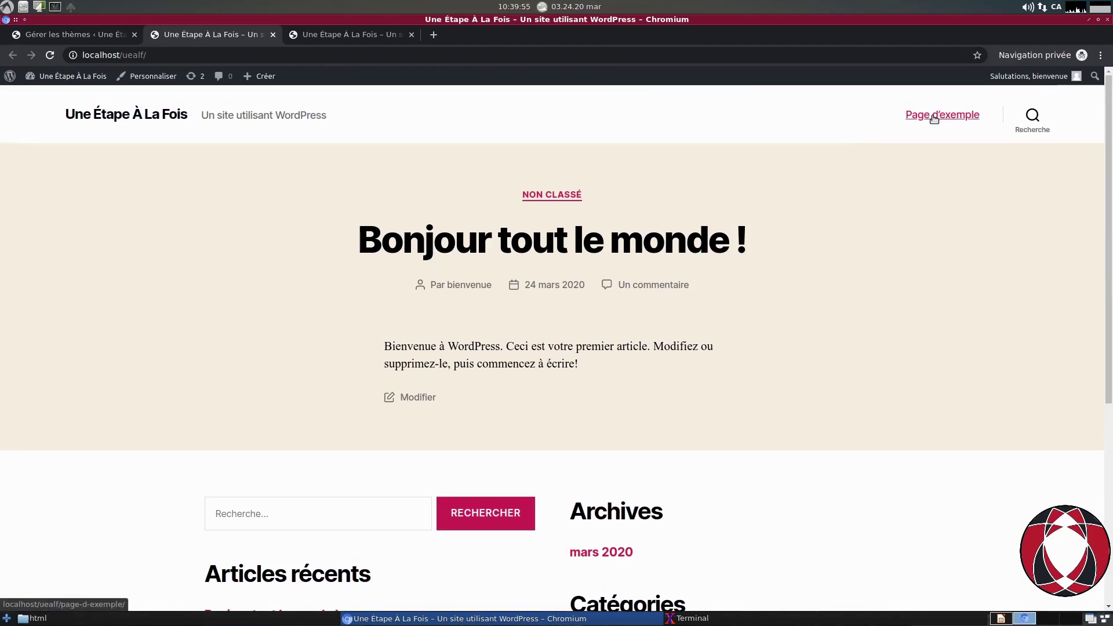
pyautogui.click(378, 35)
pyautogui.scroll(-15, 566, 260)
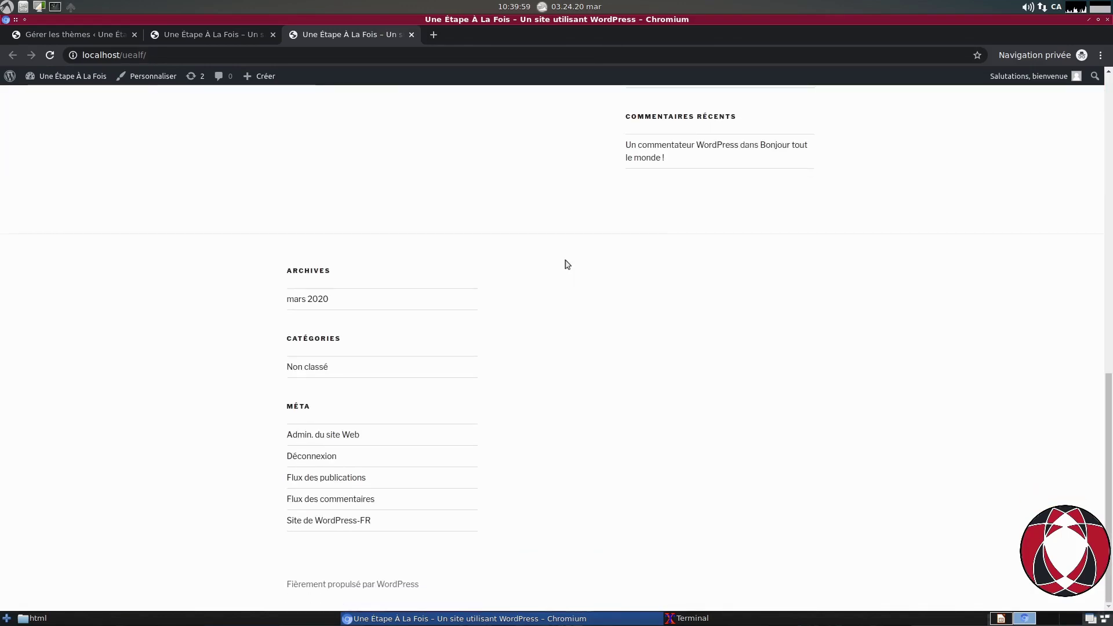
pyautogui.scroll(15, 566, 263)
pyautogui.scroll(3, 566, 265)
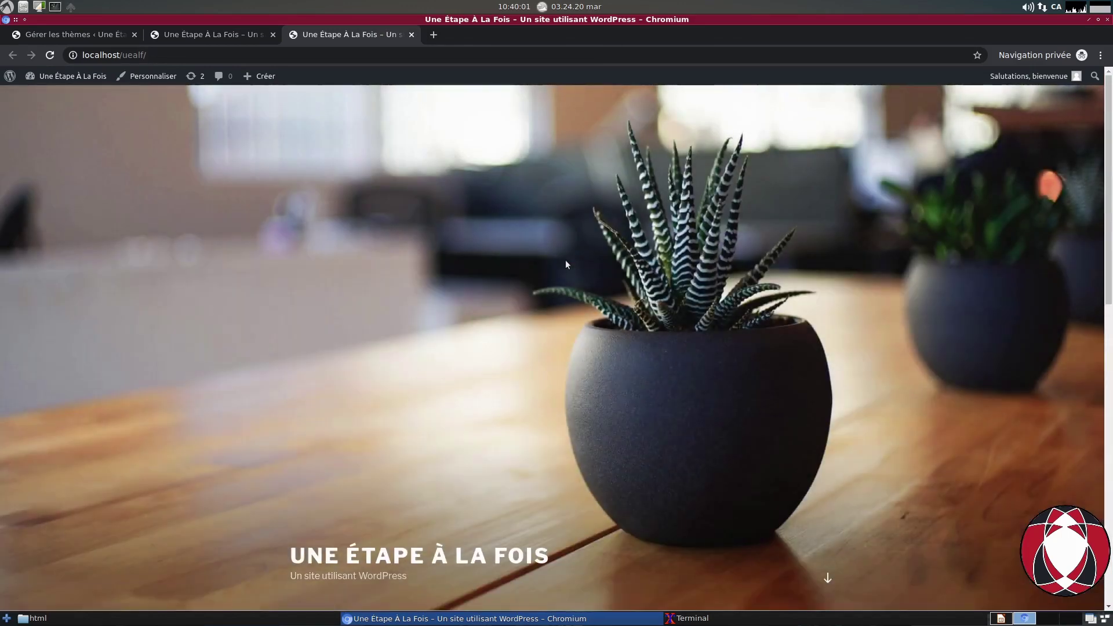
pyautogui.click(201, 34)
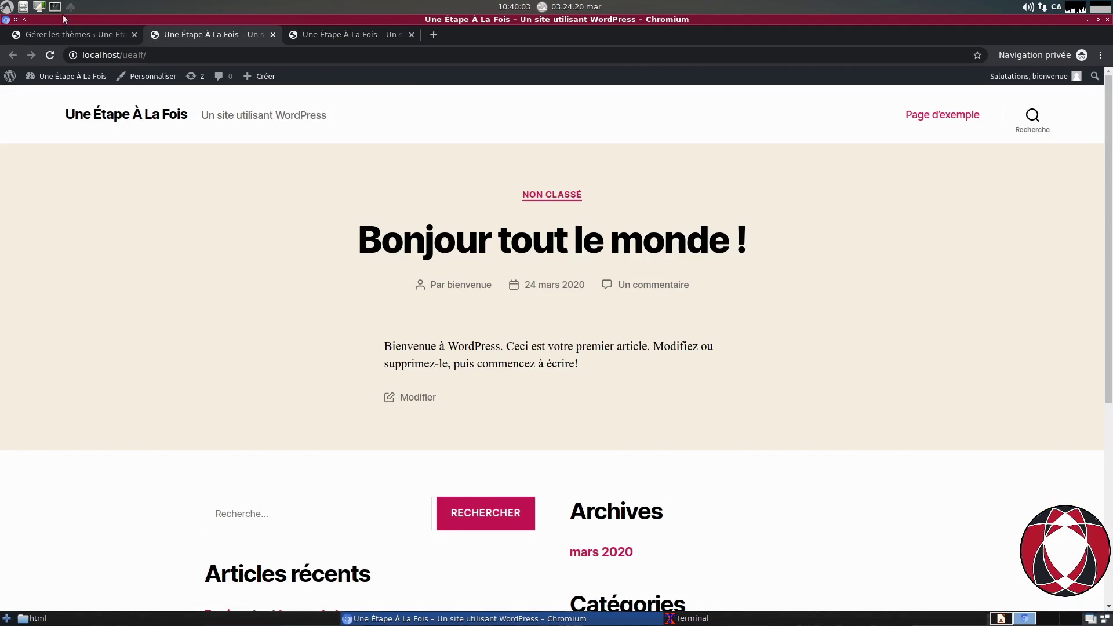
# Step: Return to the administration and open the list of installed extensions to examine Akismet Anti-Spam and Hello Dolly
pyautogui.click(58, 41)
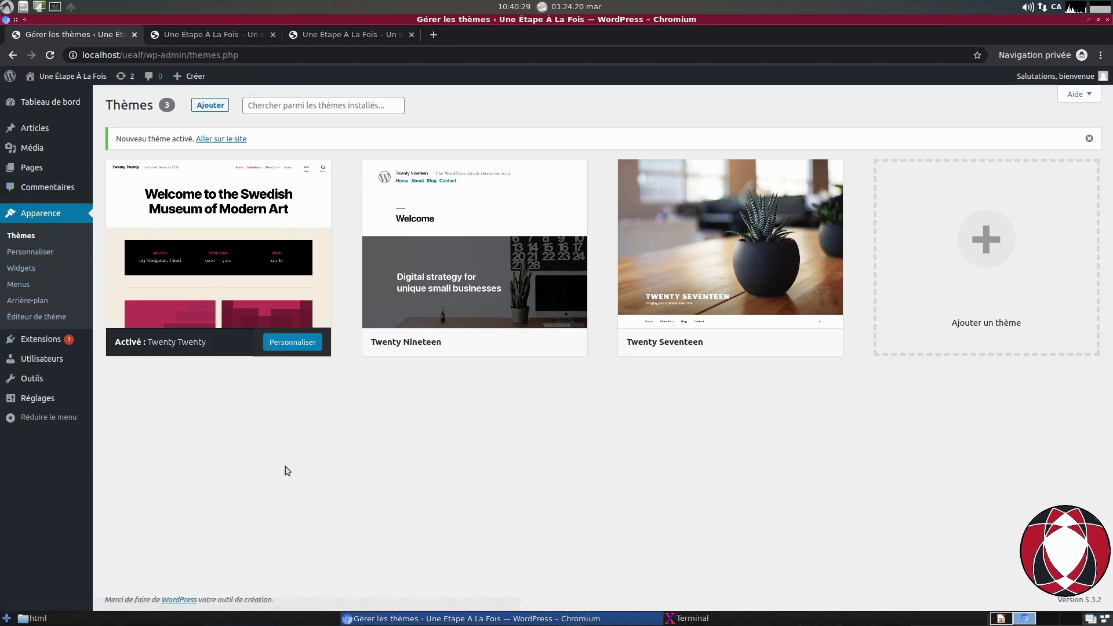
pyautogui.click(42, 341)
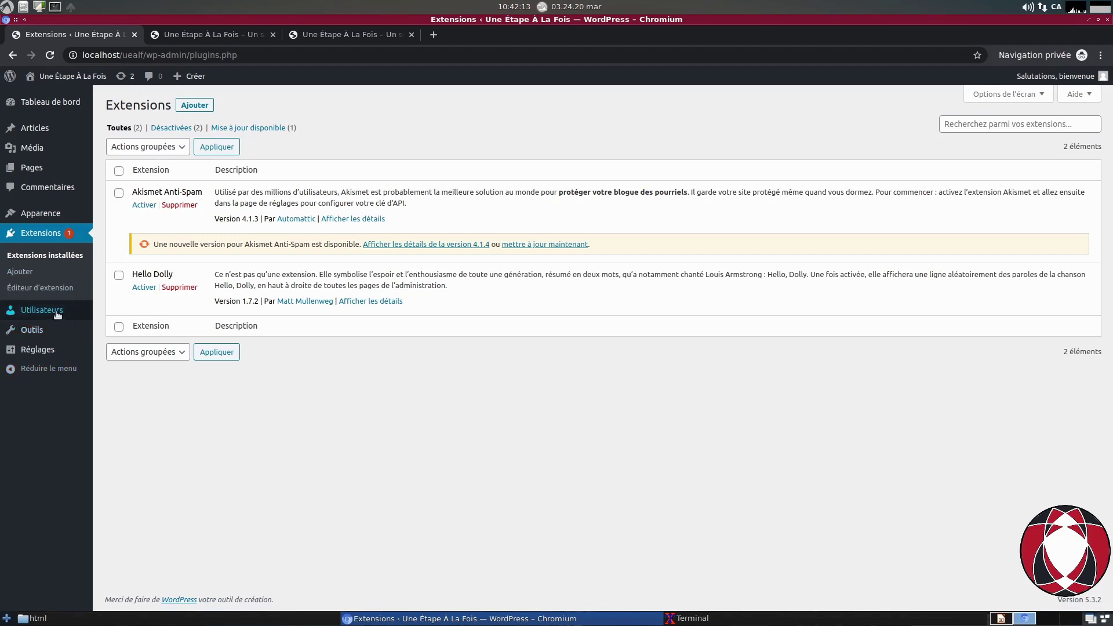
# Step: Open the list of all users to examine the administrator account, and open that account's own profile page
pyautogui.moveTo(58, 313)
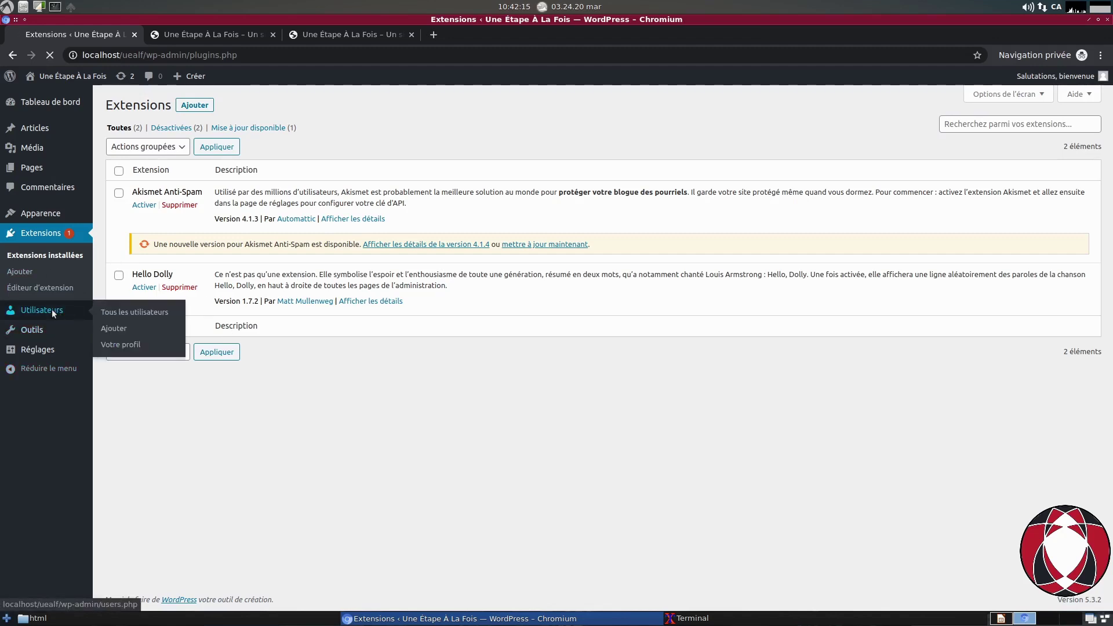
pyautogui.click(54, 313)
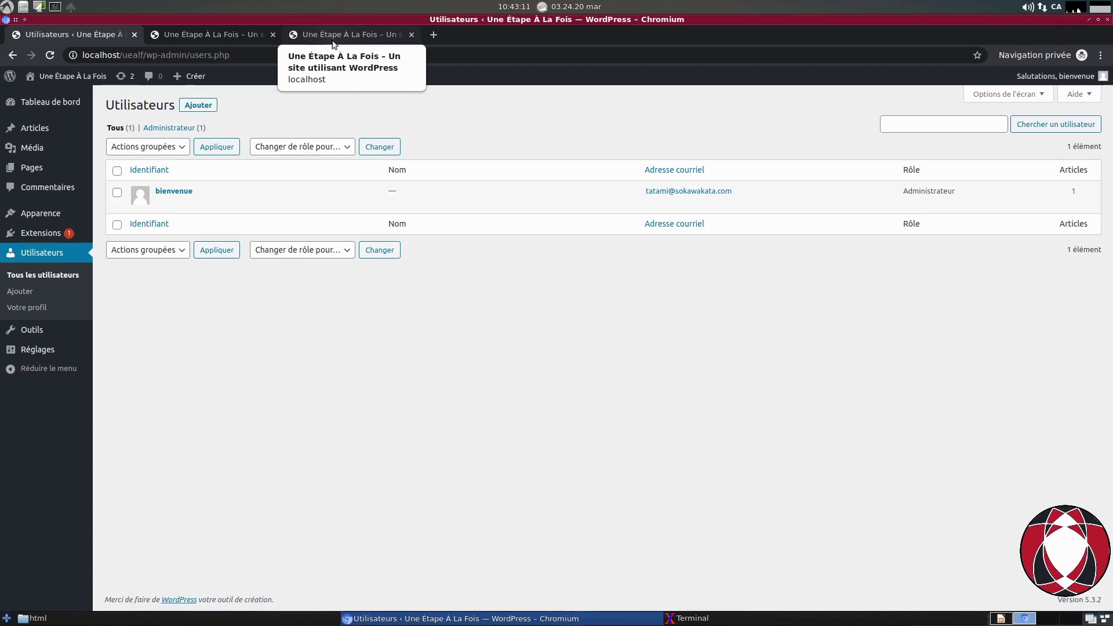
pyautogui.moveTo(59, 94)
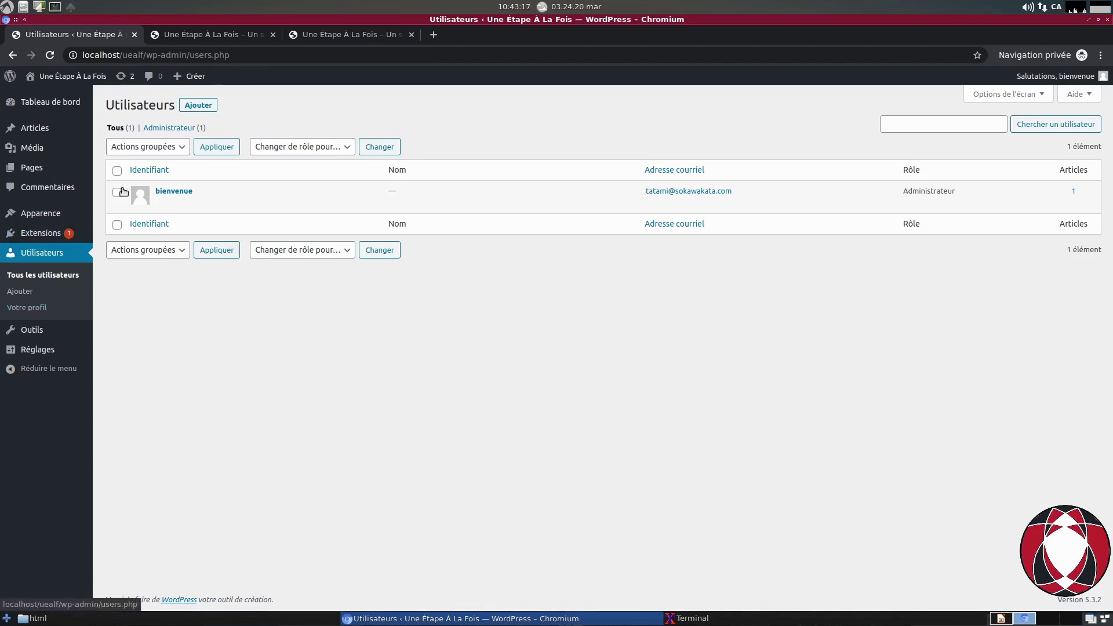
pyautogui.click(19, 308)
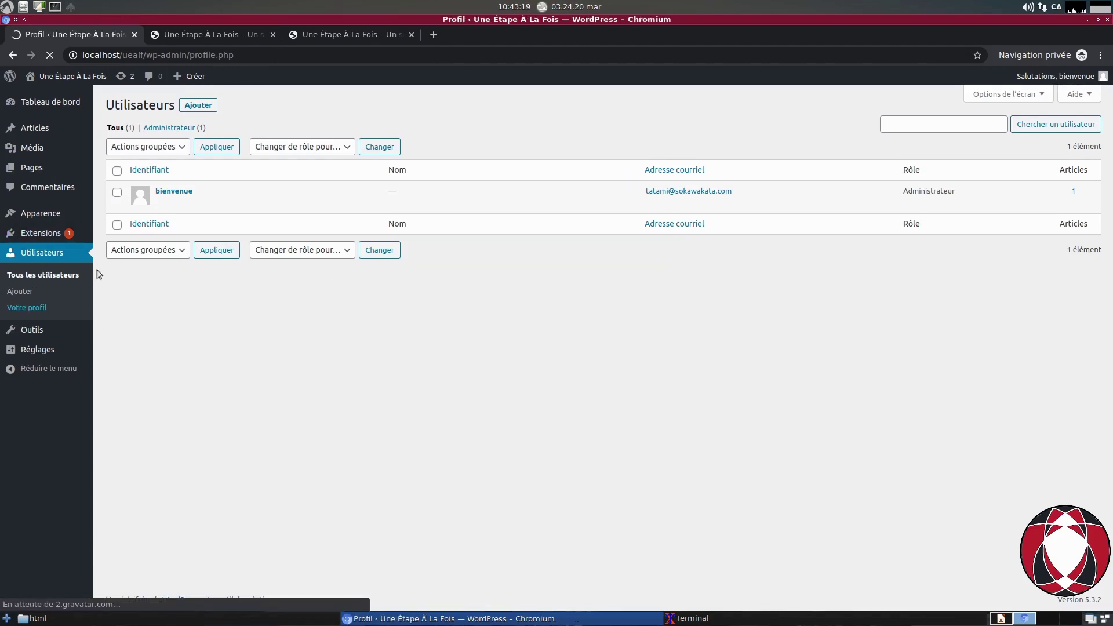
# Step: Examine the profile page from its personal options and interface colours to the name, contact and biographical fields
pyautogui.scroll(-2, 865, 346)
pyautogui.scroll(-4, 865, 346)
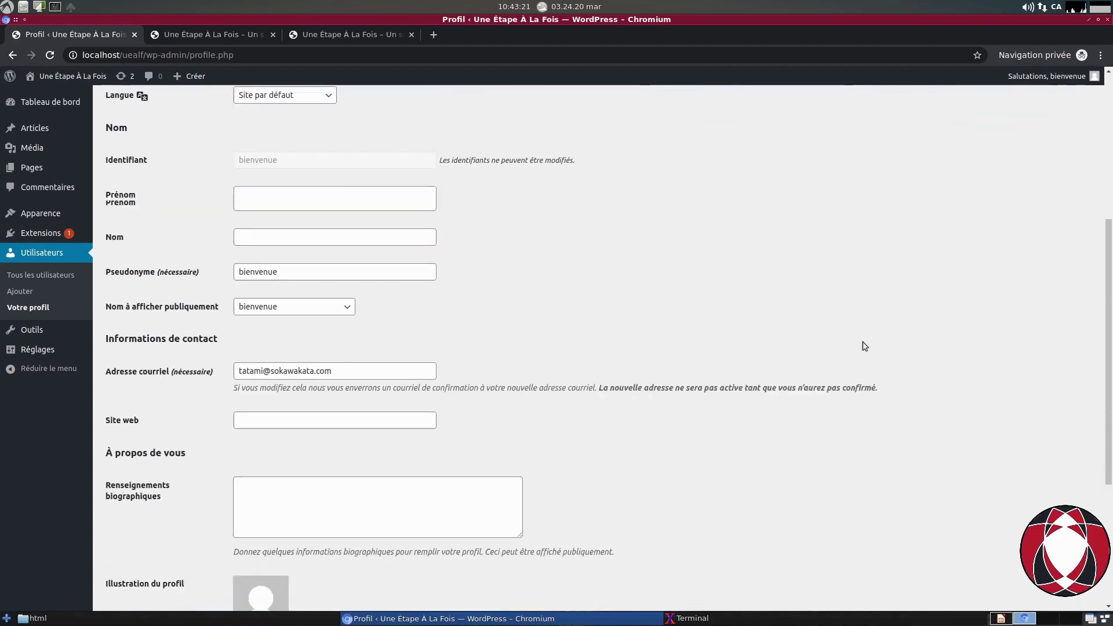
pyautogui.scroll(5, 865, 346)
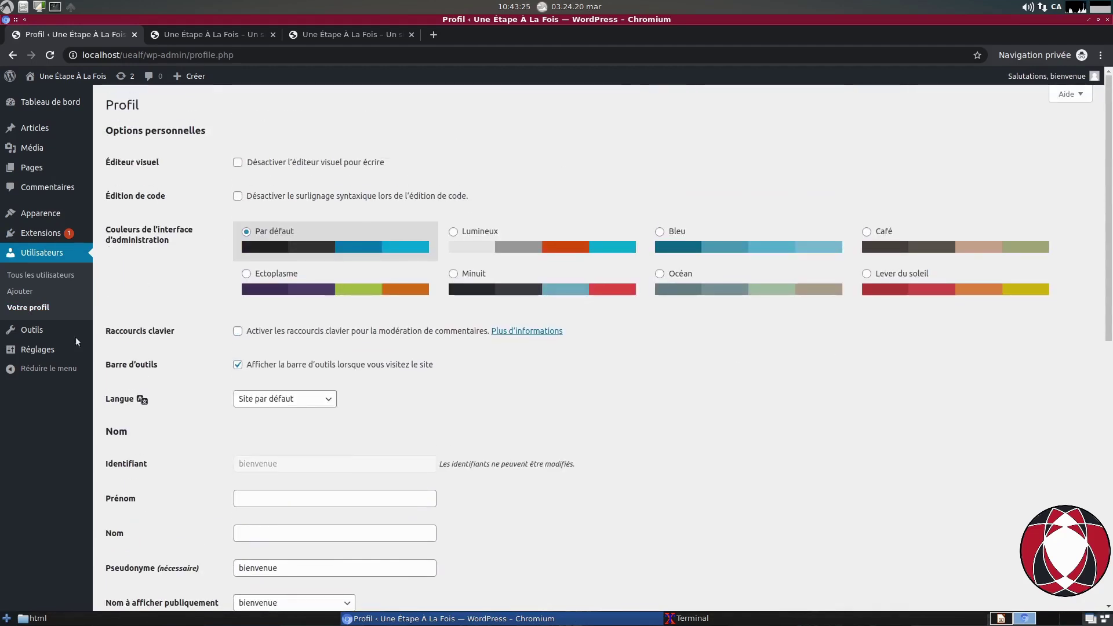
# Step: Open the available tools page, and examine the site health status with its critical problems and recommended improvements
pyautogui.moveTo(42, 361)
pyautogui.moveTo(37, 333)
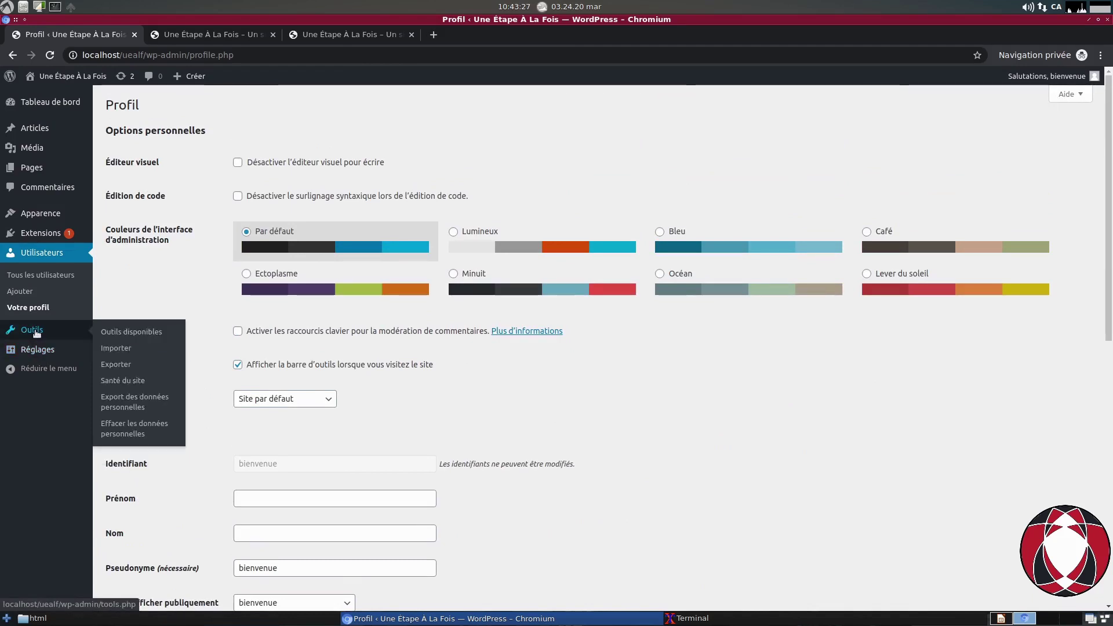
pyautogui.click(37, 333)
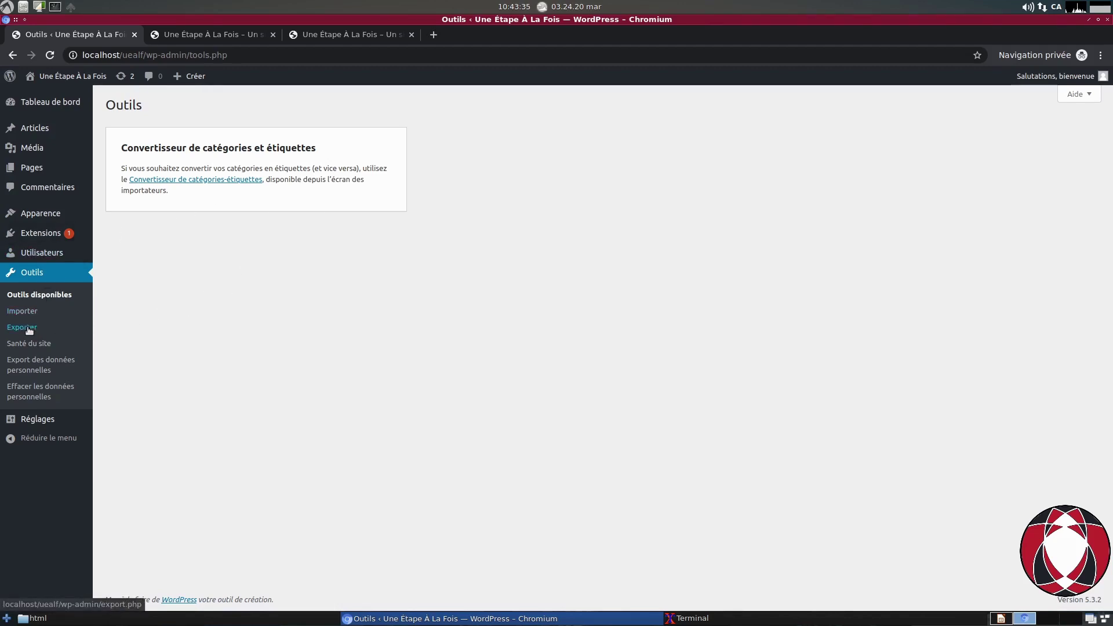
pyautogui.click(30, 343)
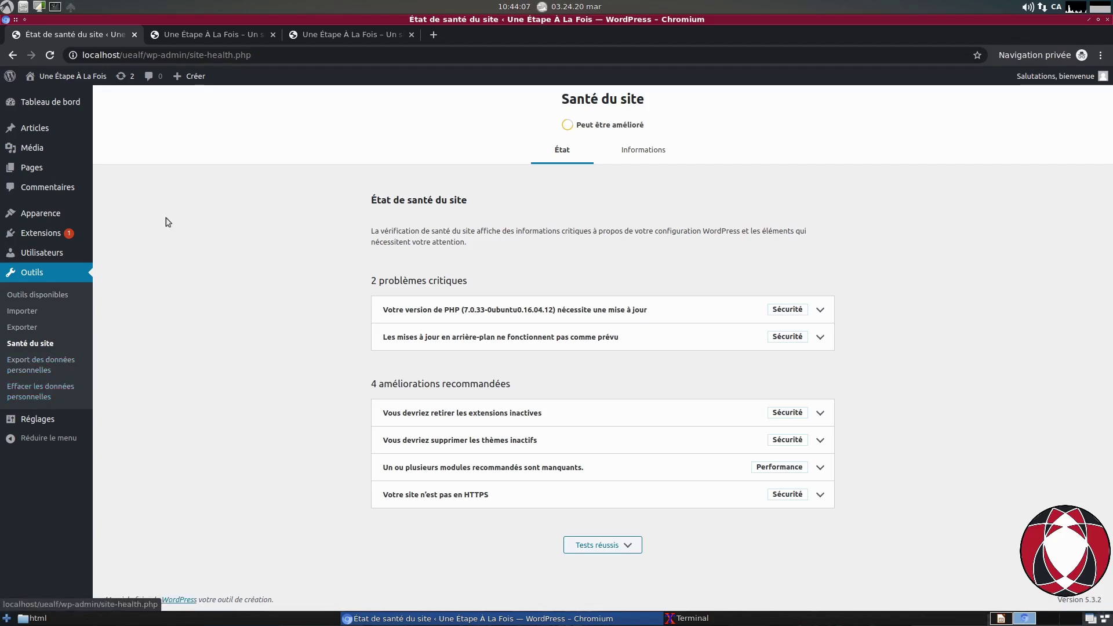
# Step: Examine the general settings, from site title and addresses to language, time zone and date format, and open the writing options
pyautogui.click(47, 422)
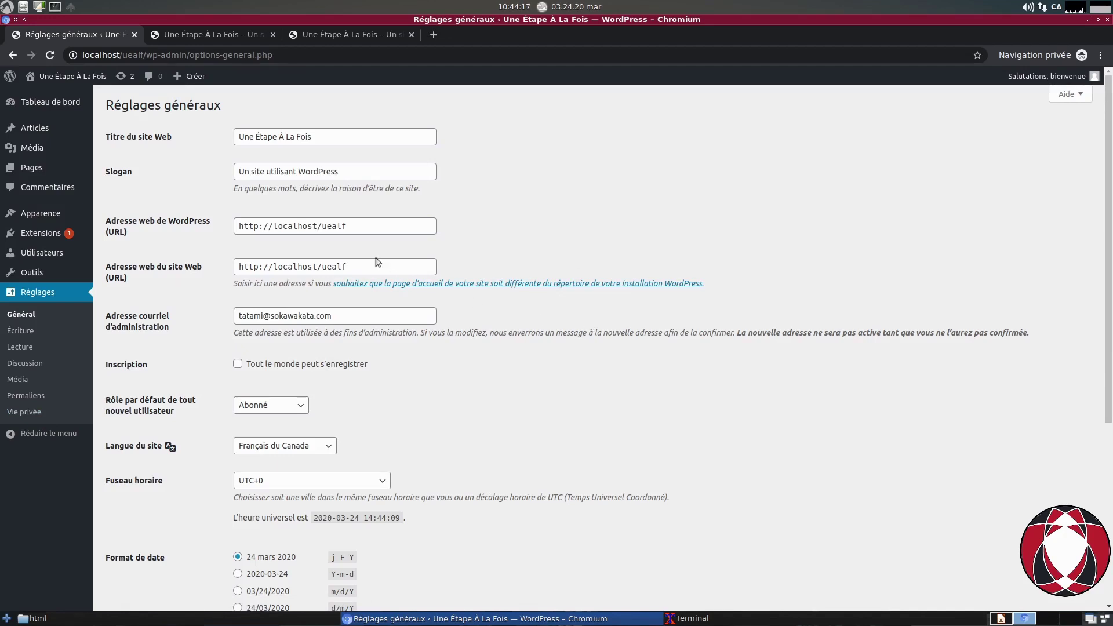
pyautogui.scroll(-5, 376, 262)
pyautogui.scroll(5, 376, 262)
pyautogui.scroll(-3, 645, 201)
pyautogui.scroll(3, 640, 229)
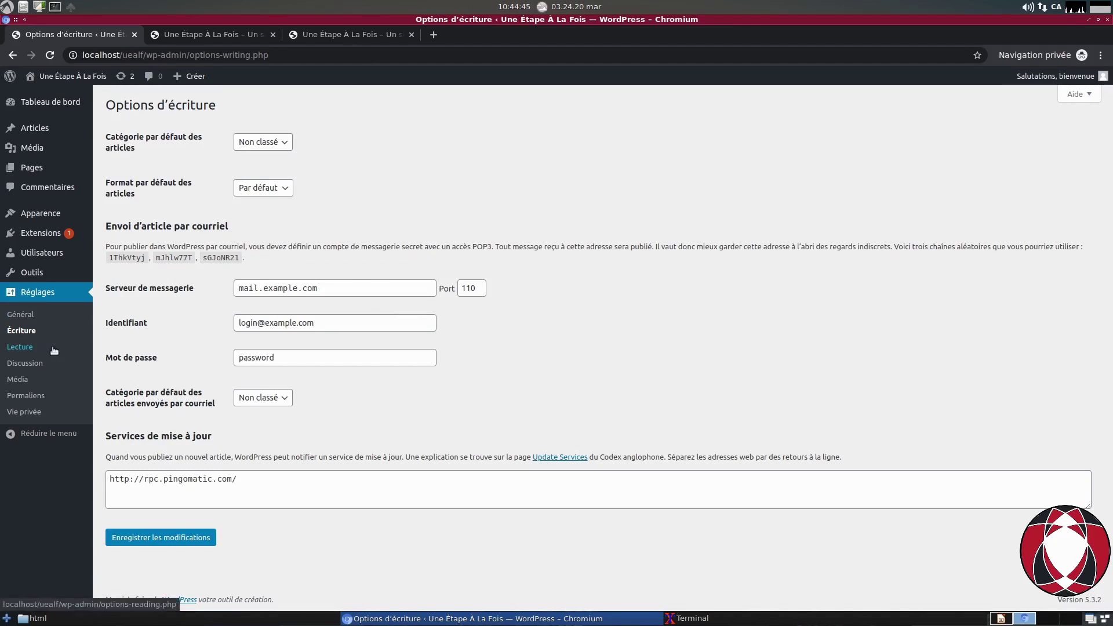
# Step: Examine the reading, discussion, media, permalink and privacy settings pages one after another
pyautogui.click(26, 347)
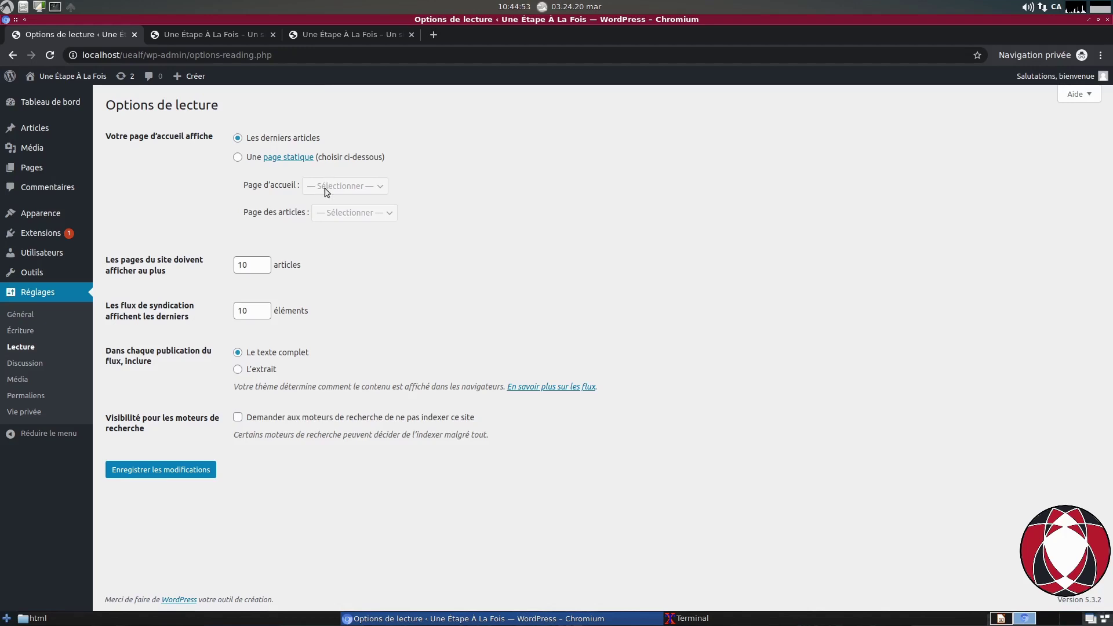
pyautogui.click(22, 364)
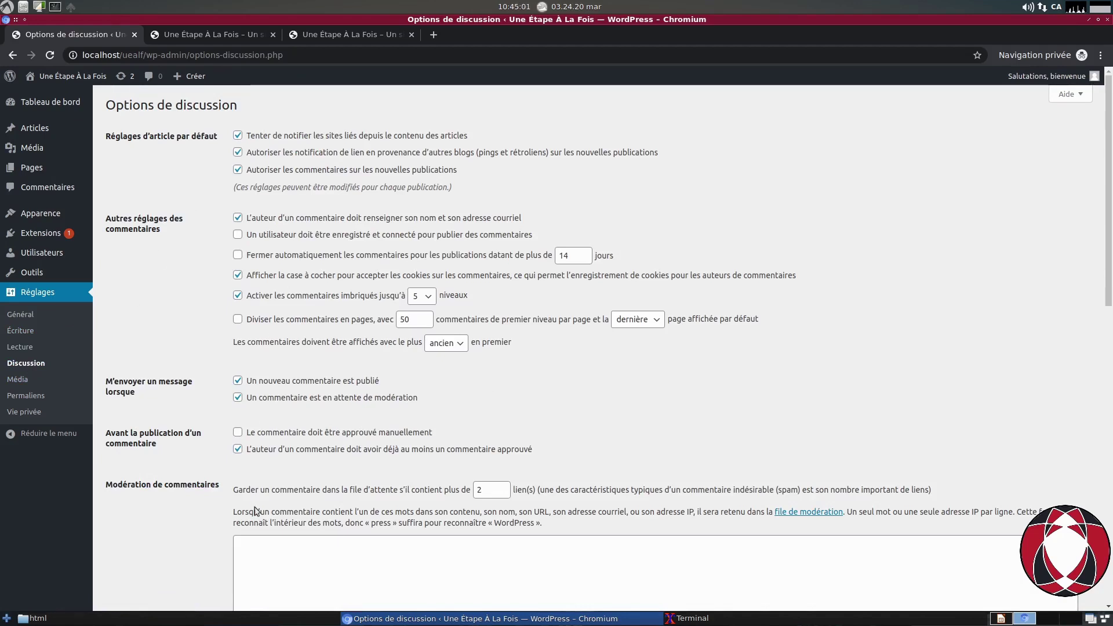
pyautogui.click(19, 380)
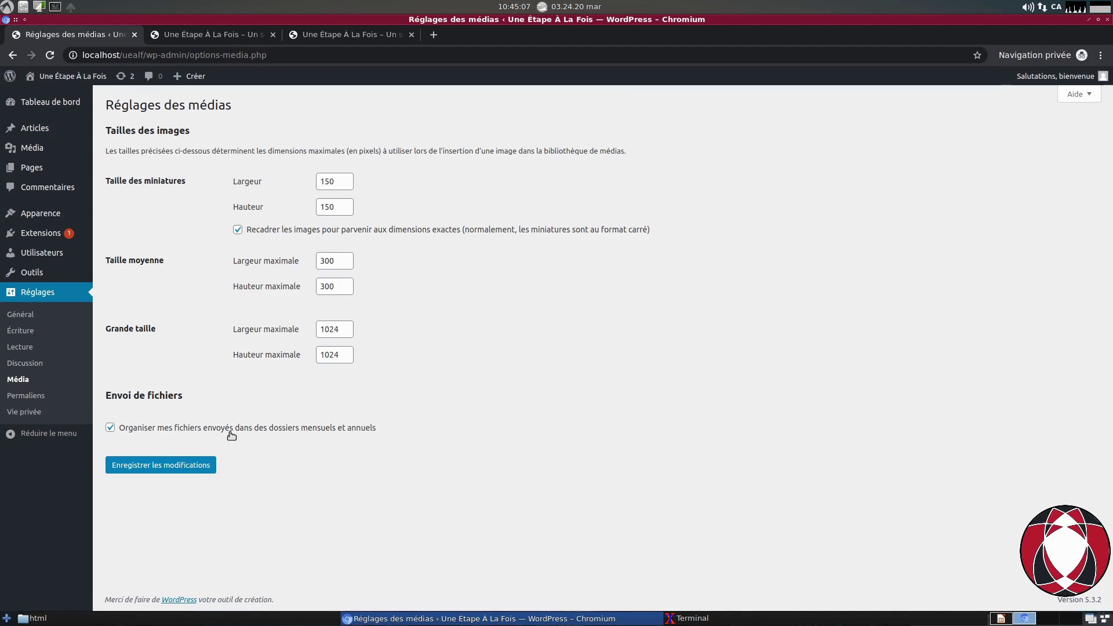
pyautogui.click(34, 394)
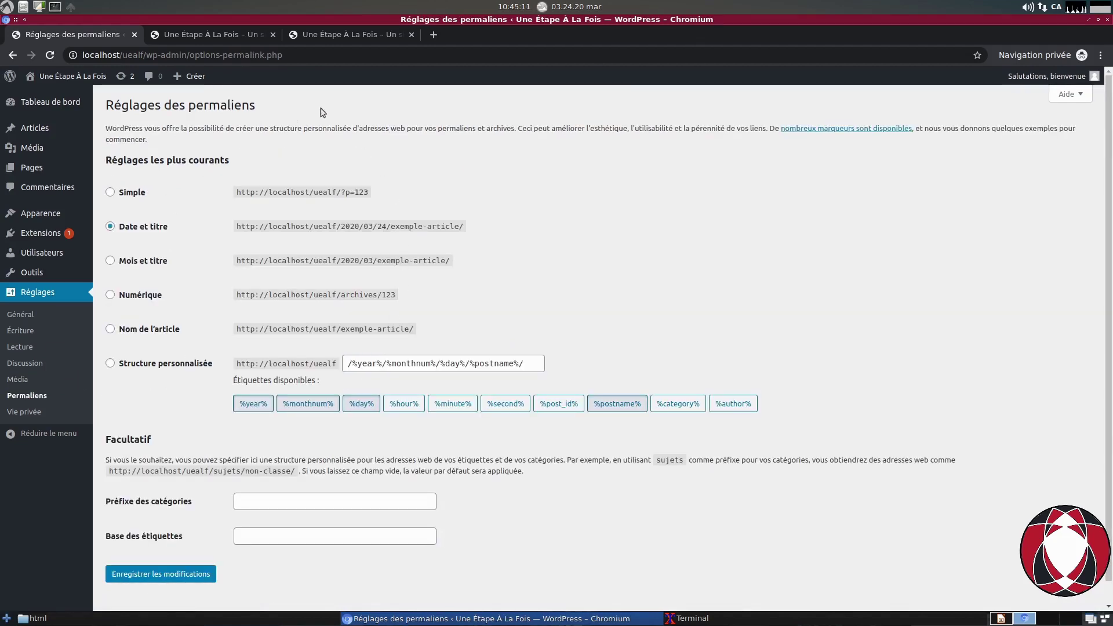
pyautogui.click(15, 413)
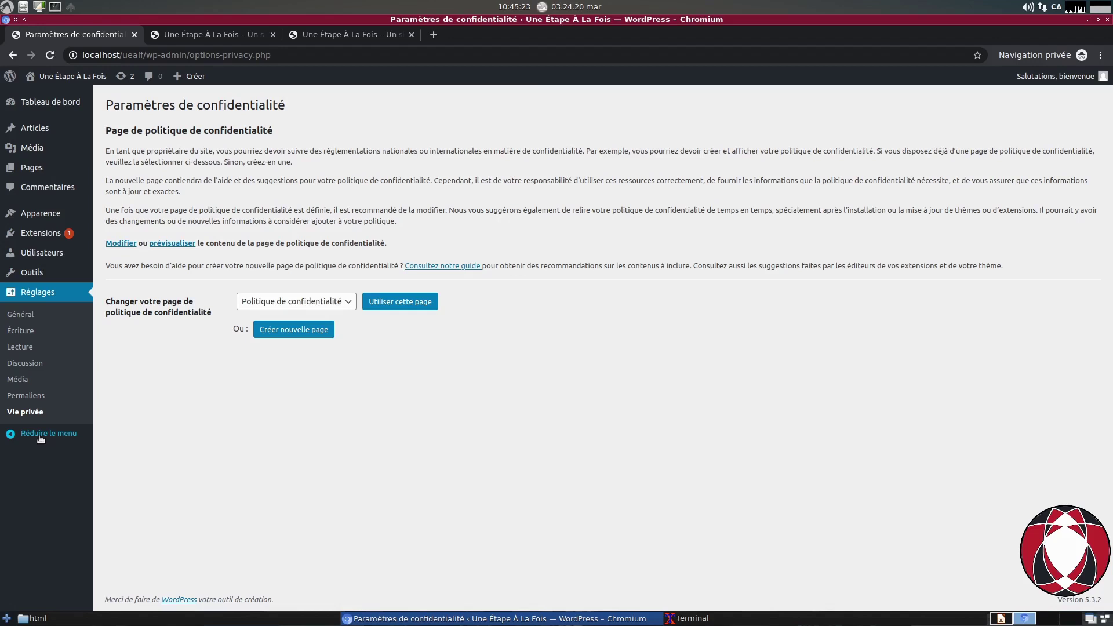
# Step: Return to the dashboard and collapse the administration menu to icons, checking the submenus it still offers
pyautogui.click(57, 101)
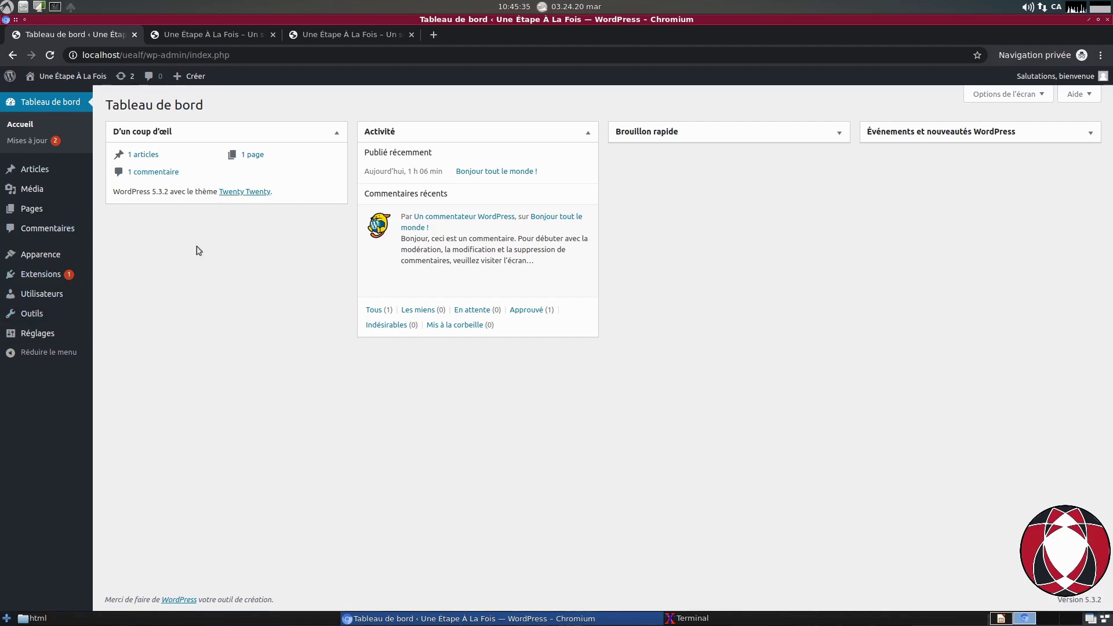
pyautogui.click(49, 354)
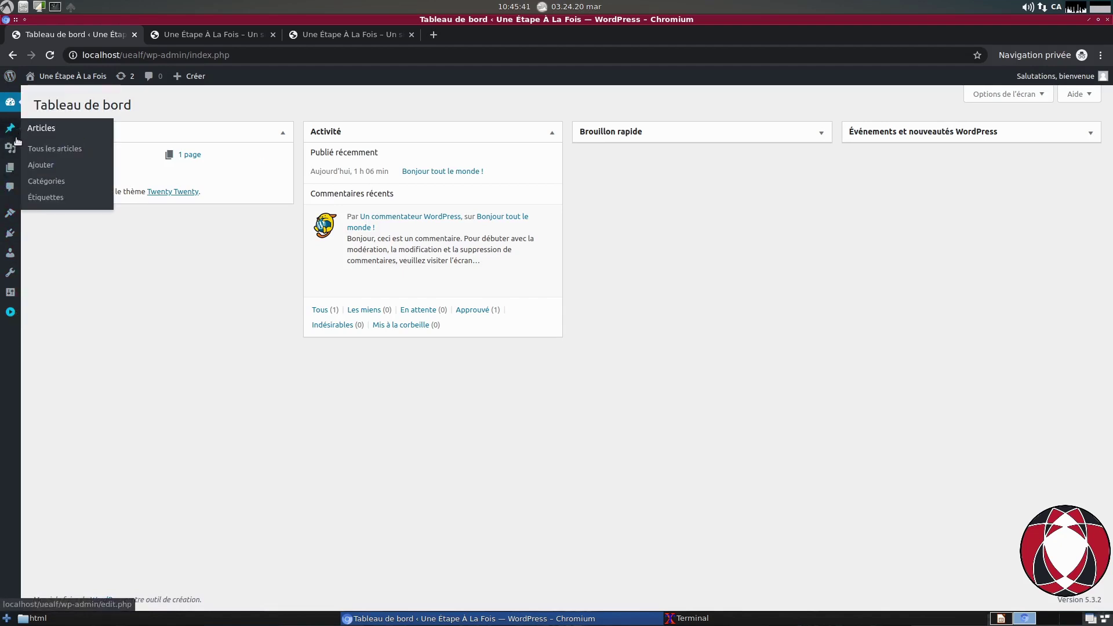
pyautogui.moveTo(13, 231)
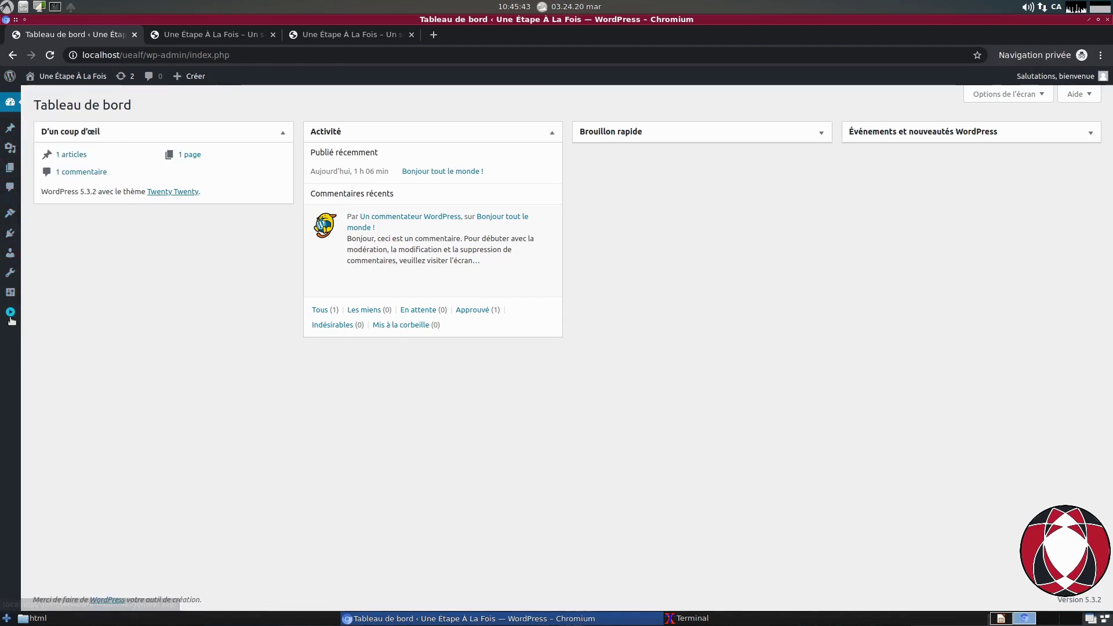
pyautogui.moveTo(9, 297)
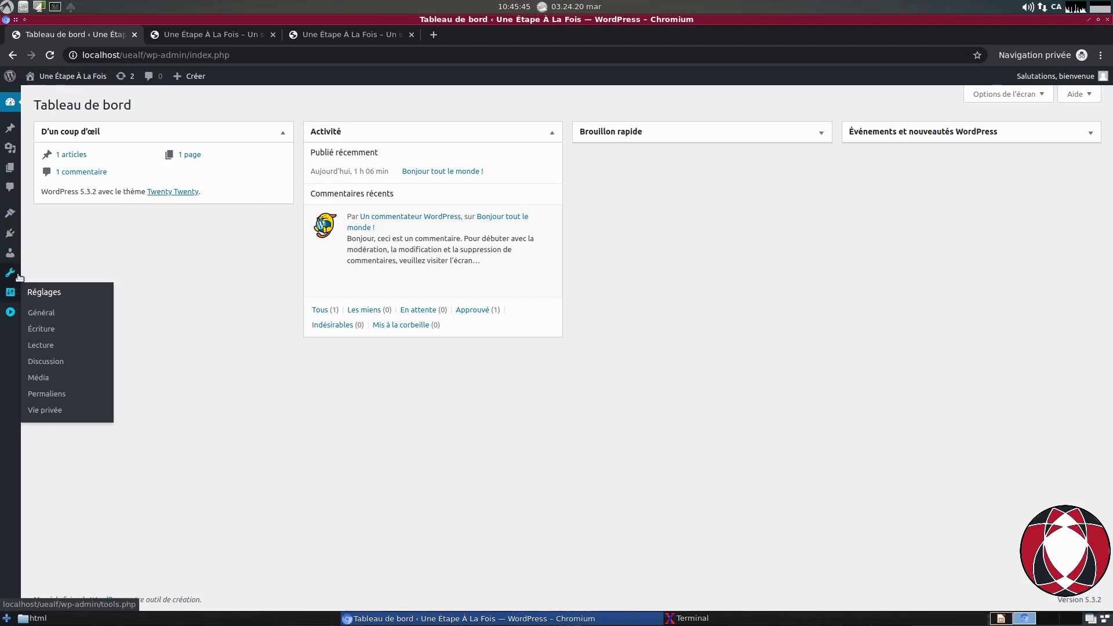
pyautogui.moveTo(15, 257)
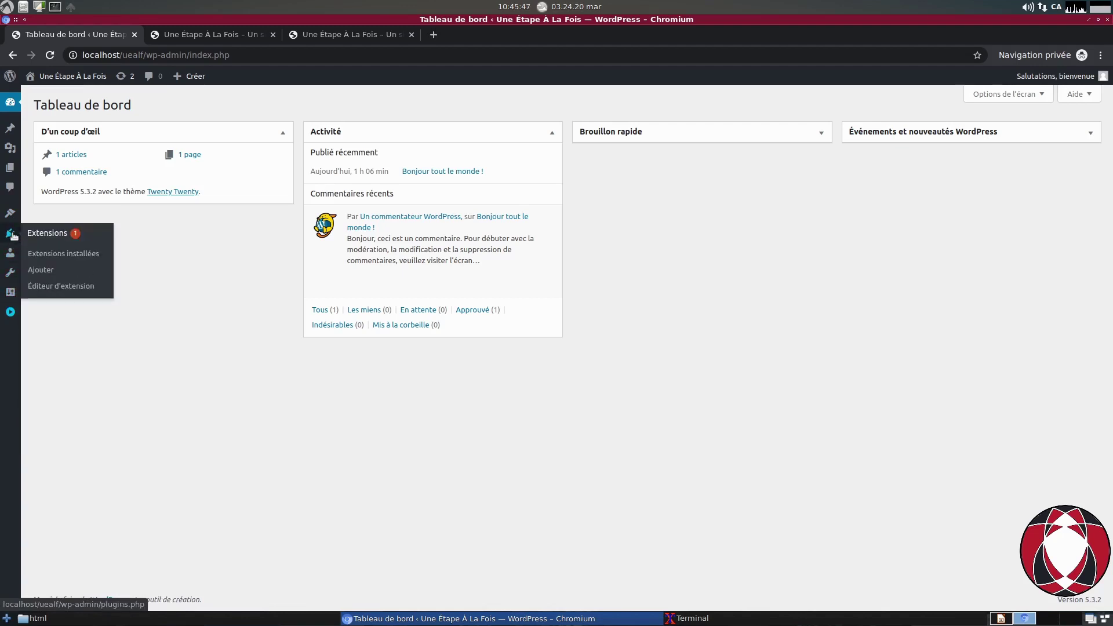